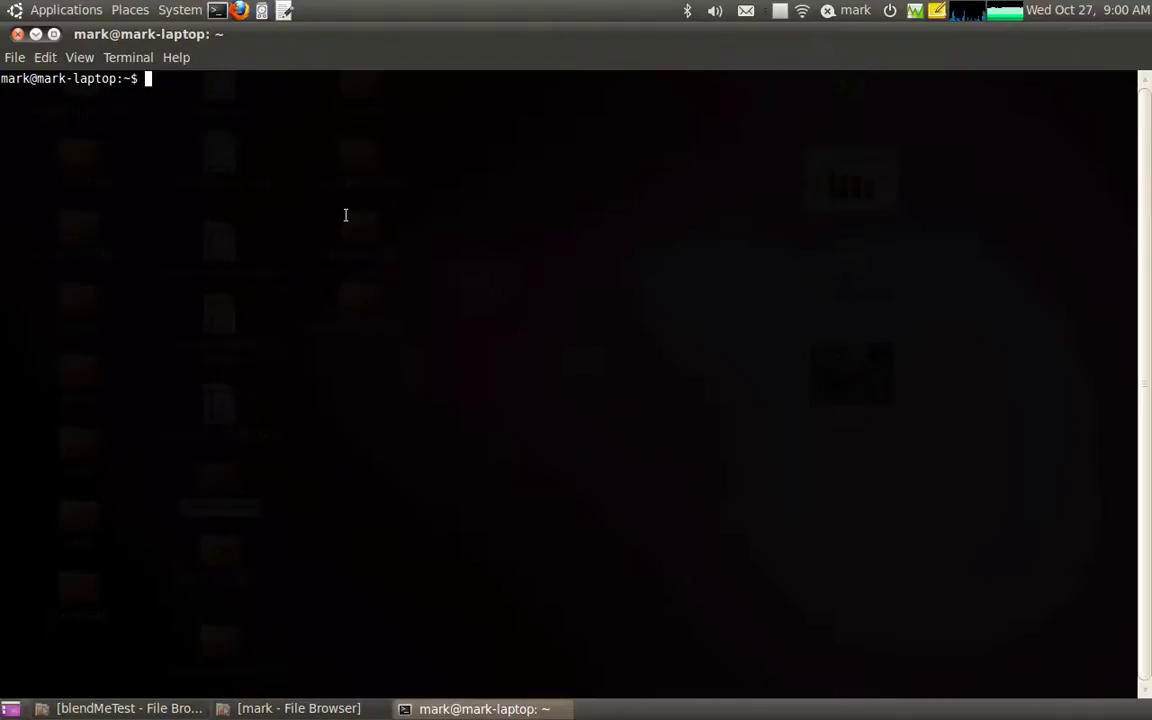
# Launch the Blender 2.54 beta executable from the Terminal in the home folder.
pyautogui.write('blender-2.54')
pyautogui.press('Tab')
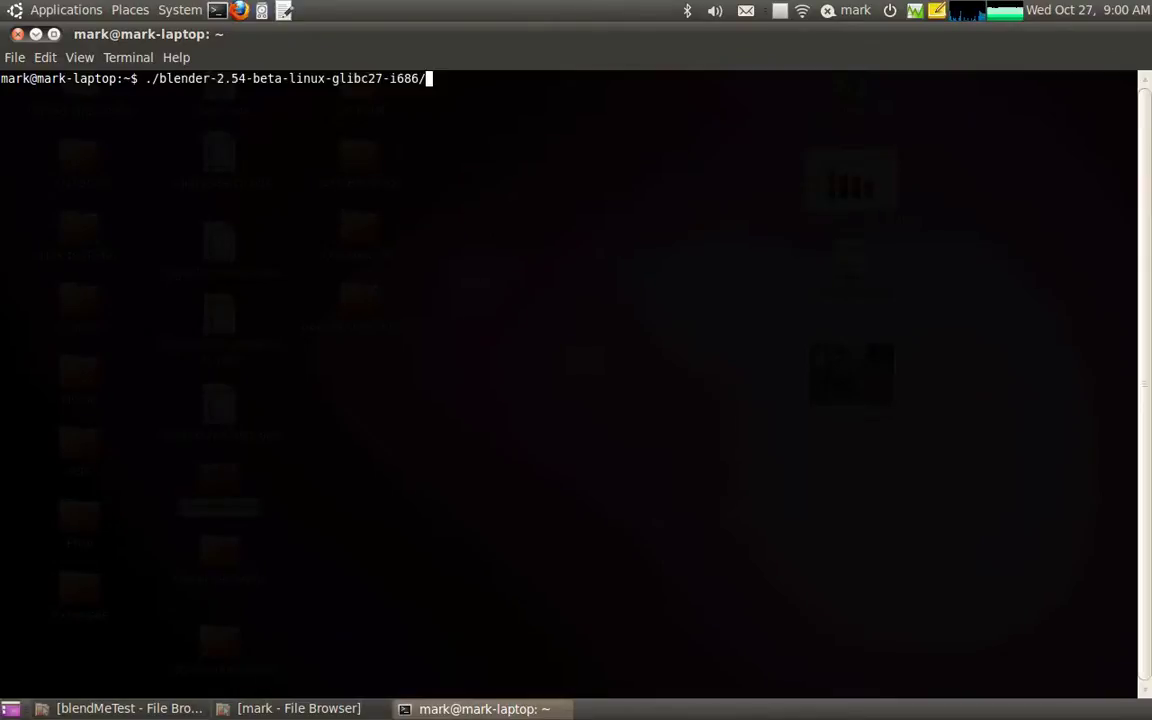
pyautogui.write('bl')
pyautogui.press('Tab')
pyautogui.press('Return')
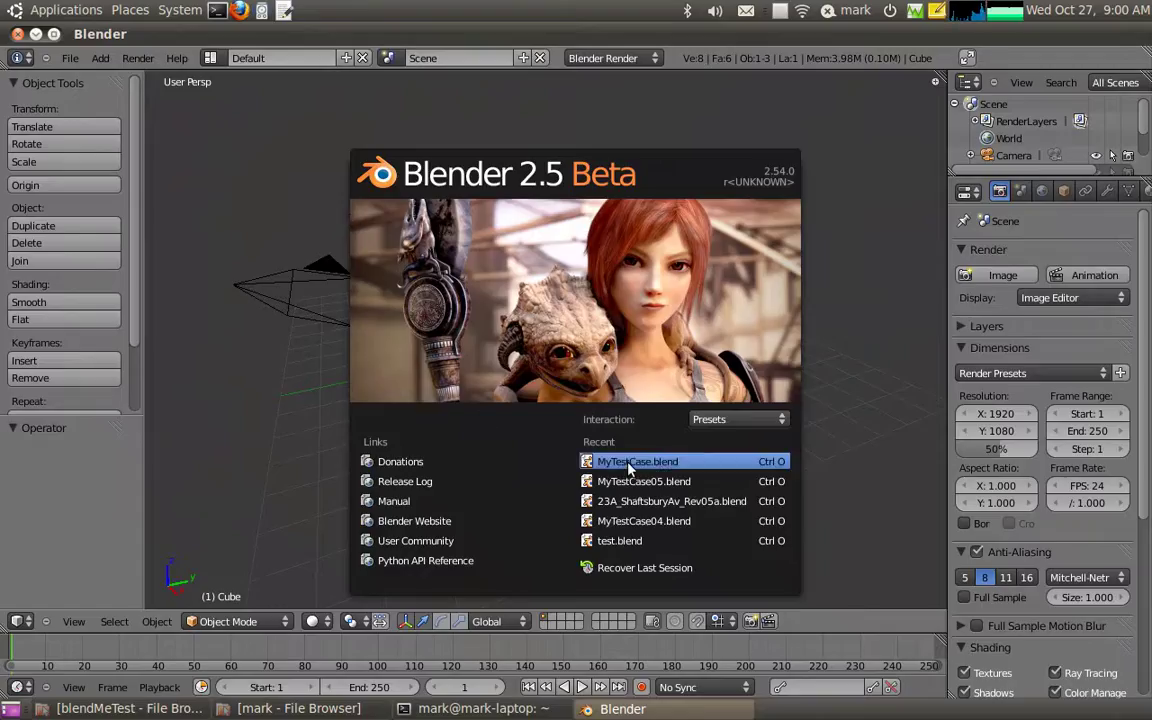
# Open MyTestCase.blend from the Recent list and delete its camera.
pyautogui.click(605, 461)
pyautogui.rightClick(536, 111)
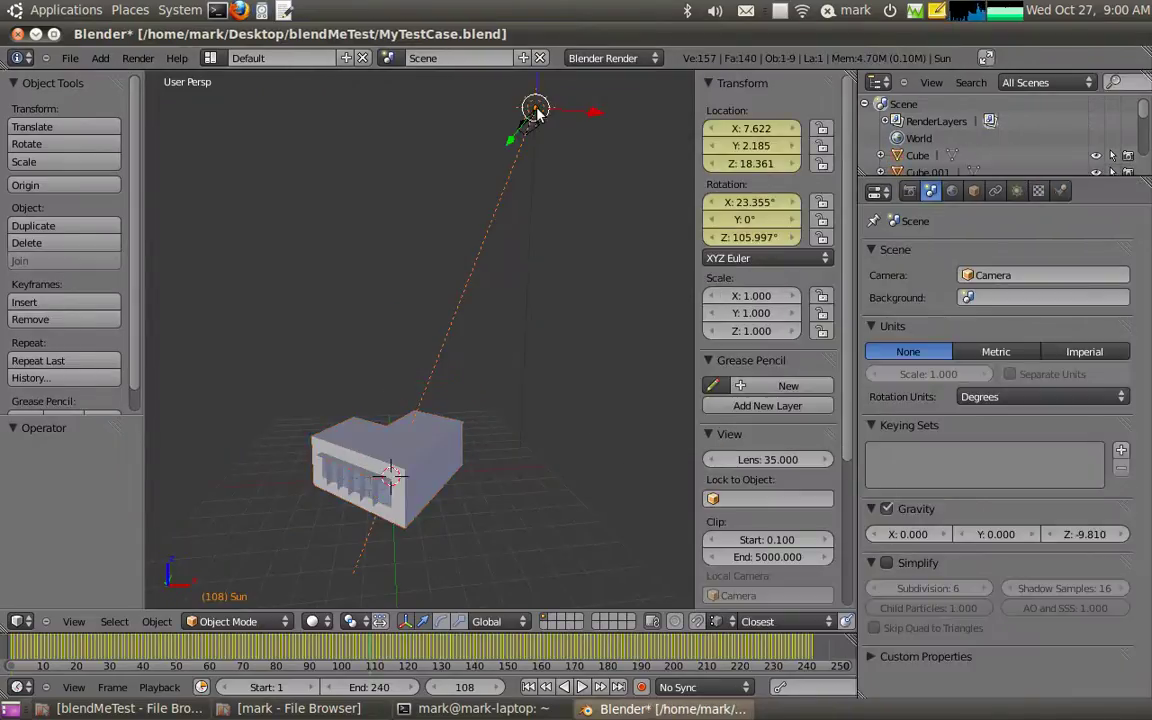
pyautogui.rightClick(533, 132)
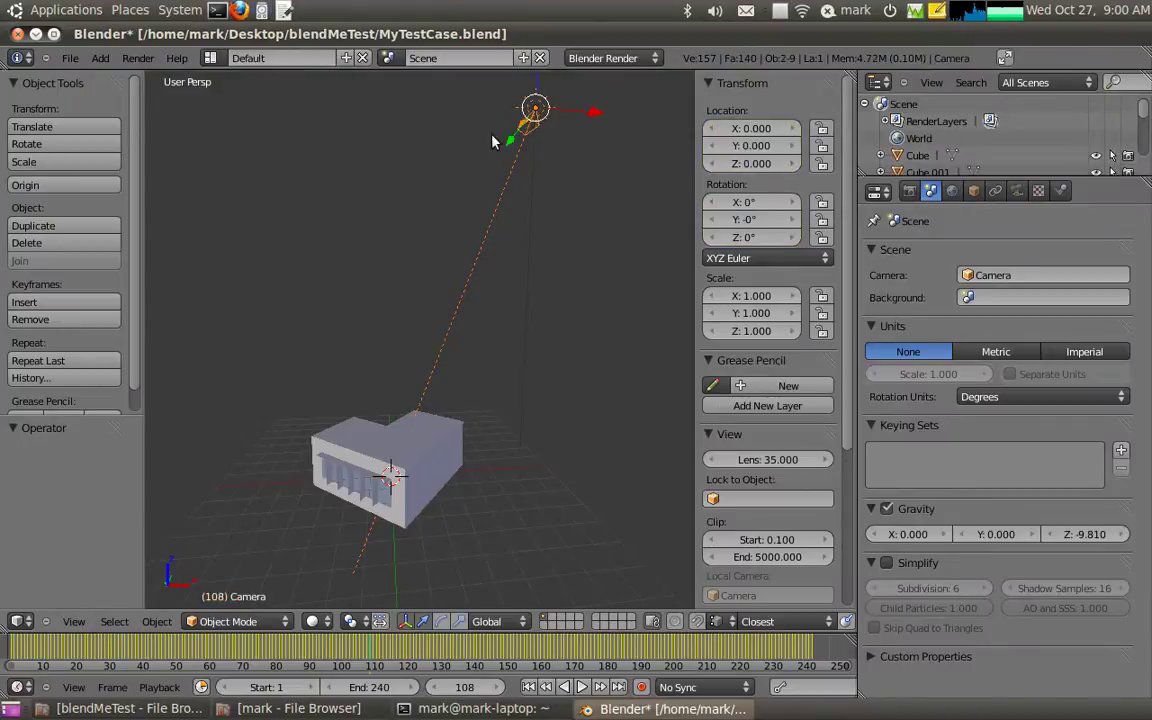
pyautogui.press('x')
pyautogui.click(492, 141)
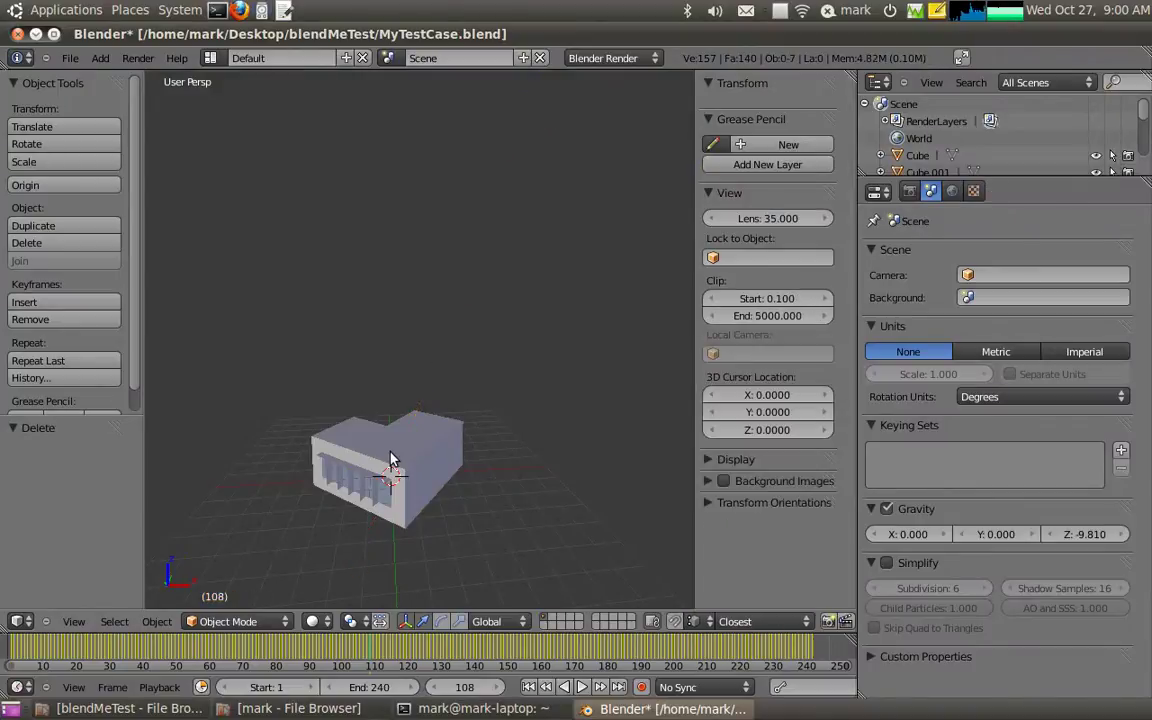
# Orbit and zoom in to view the L-shaped building model.
pyautogui.moveTo(391, 460); pyautogui.dragTo(427, 411, button='middle')
pyautogui.scroll(2, 440, 420)
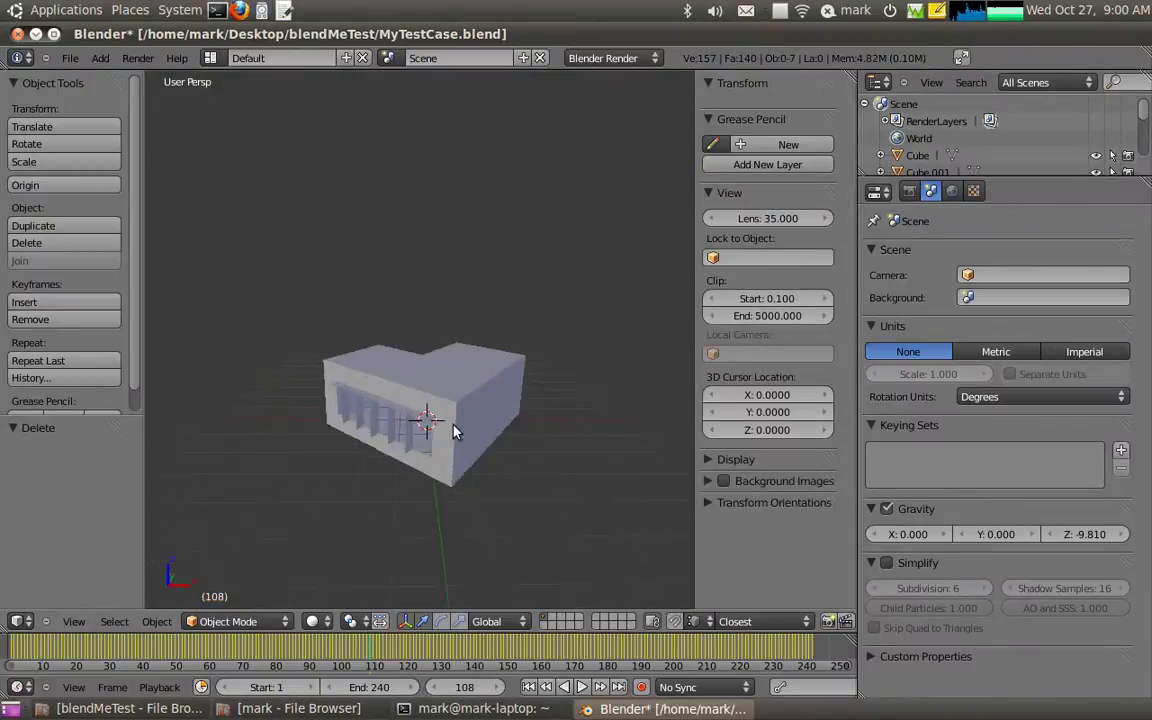
pyautogui.scroll(2, 505, 498)
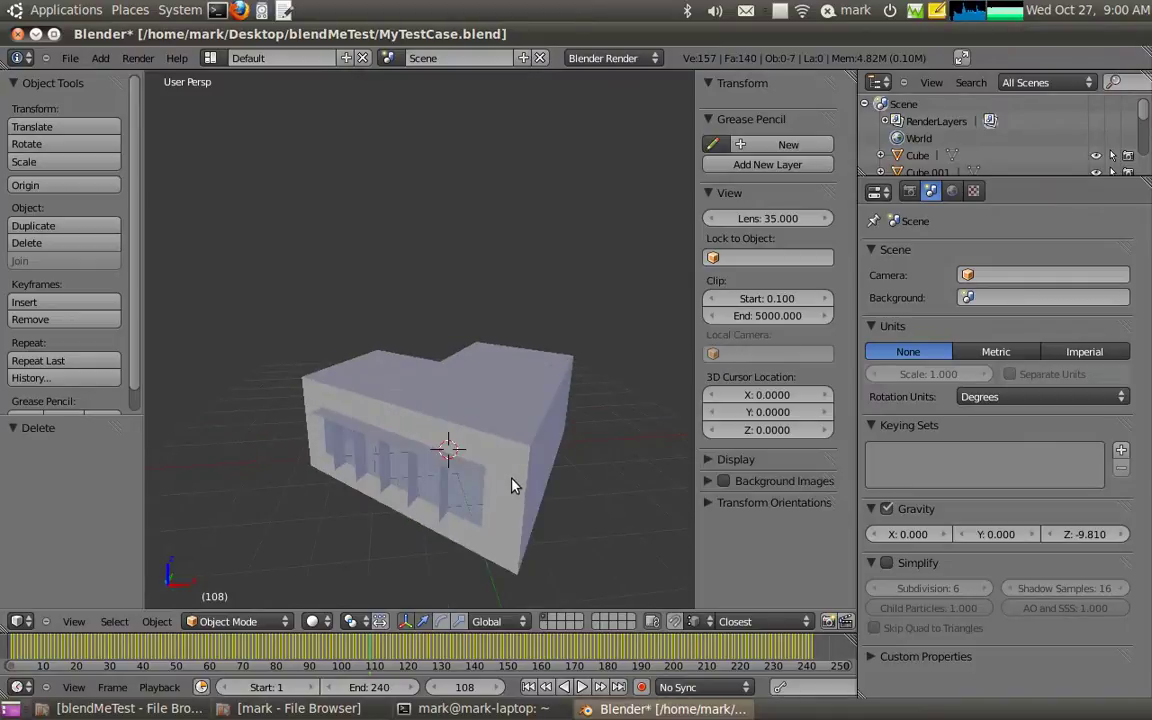
pyautogui.moveTo(507, 497); pyautogui.dragTo(472, 352, button='middle')
pyautogui.moveTo(437, 425); pyautogui.dragTo(390, 410, button='middle')
# Add a cube, lift it along Z, and scale it down to 0.156.
pyautogui.click(106, 58)
pyautogui.moveTo(110, 76)
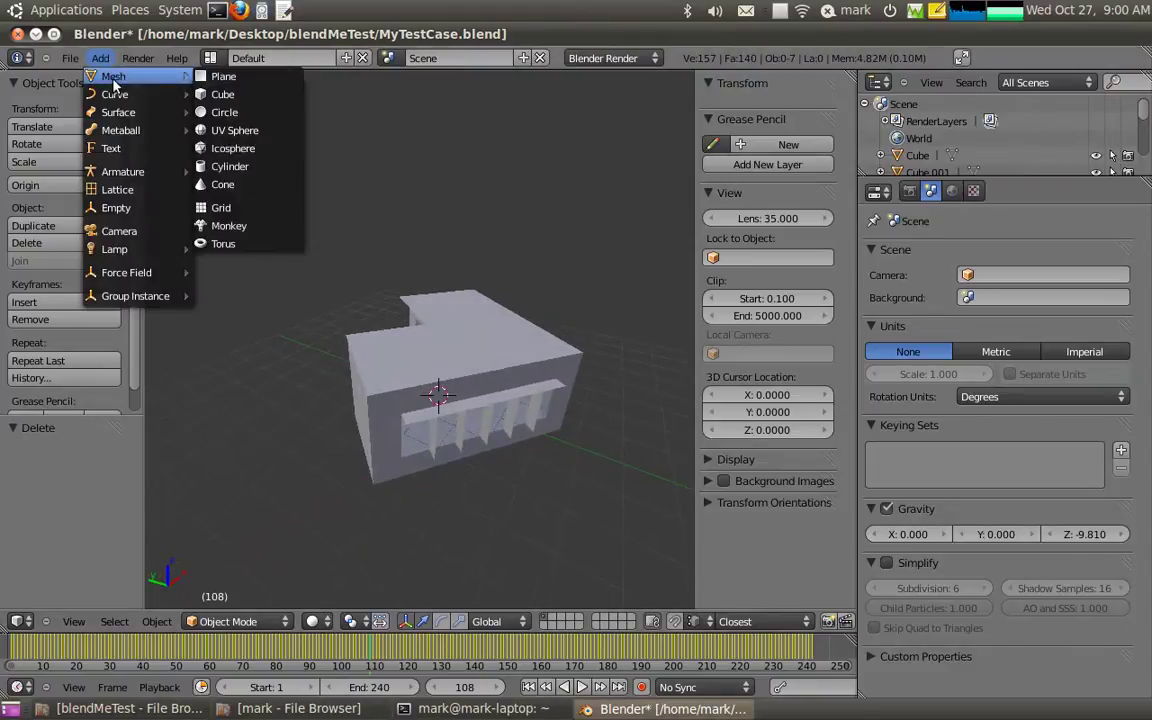
pyautogui.click(224, 95)
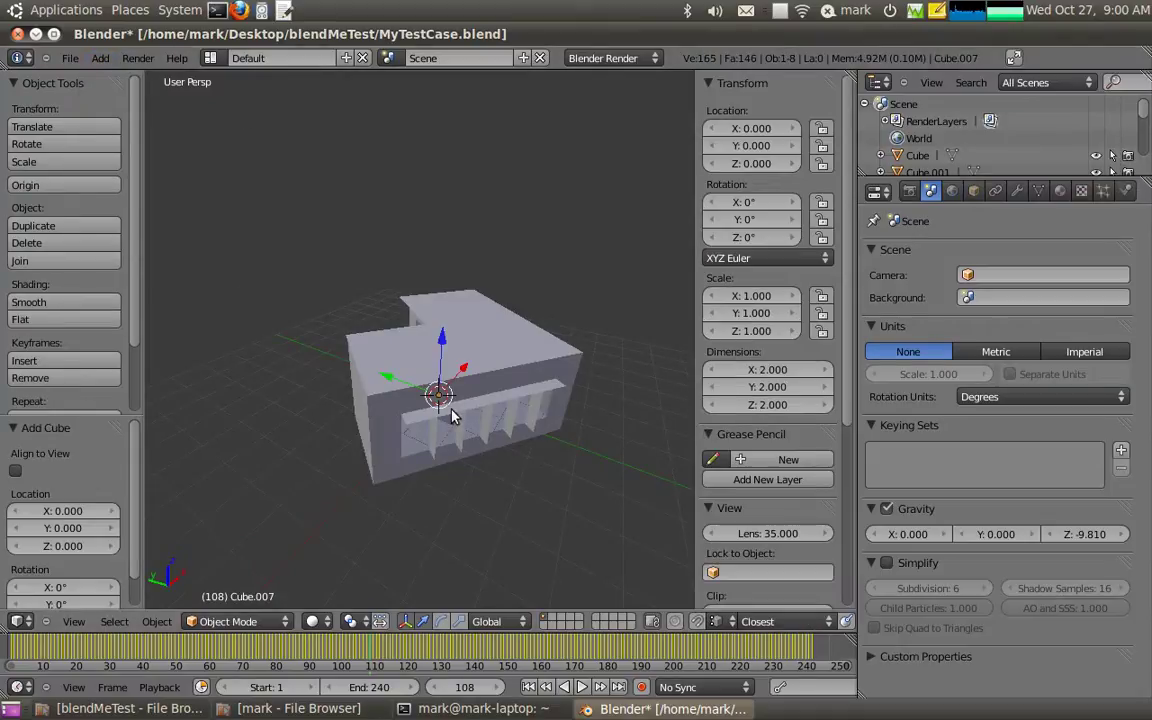
pyautogui.press('g')
pyautogui.press('z')
pyautogui.click(421, 251)
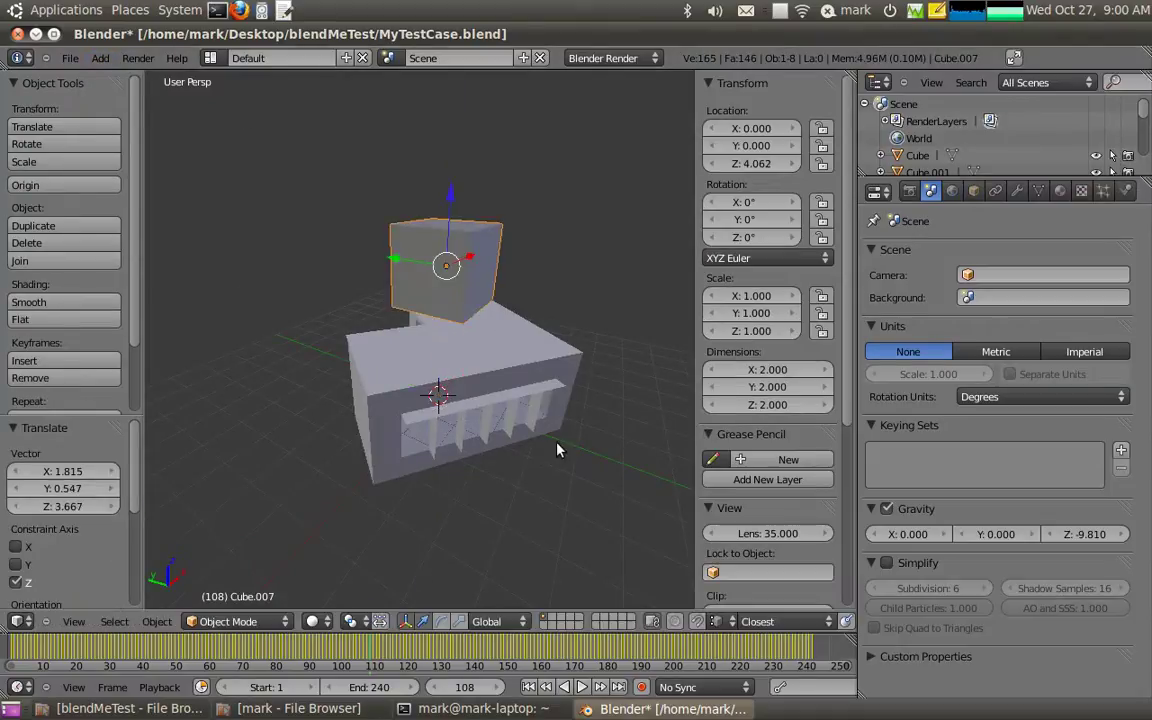
pyautogui.press('s')
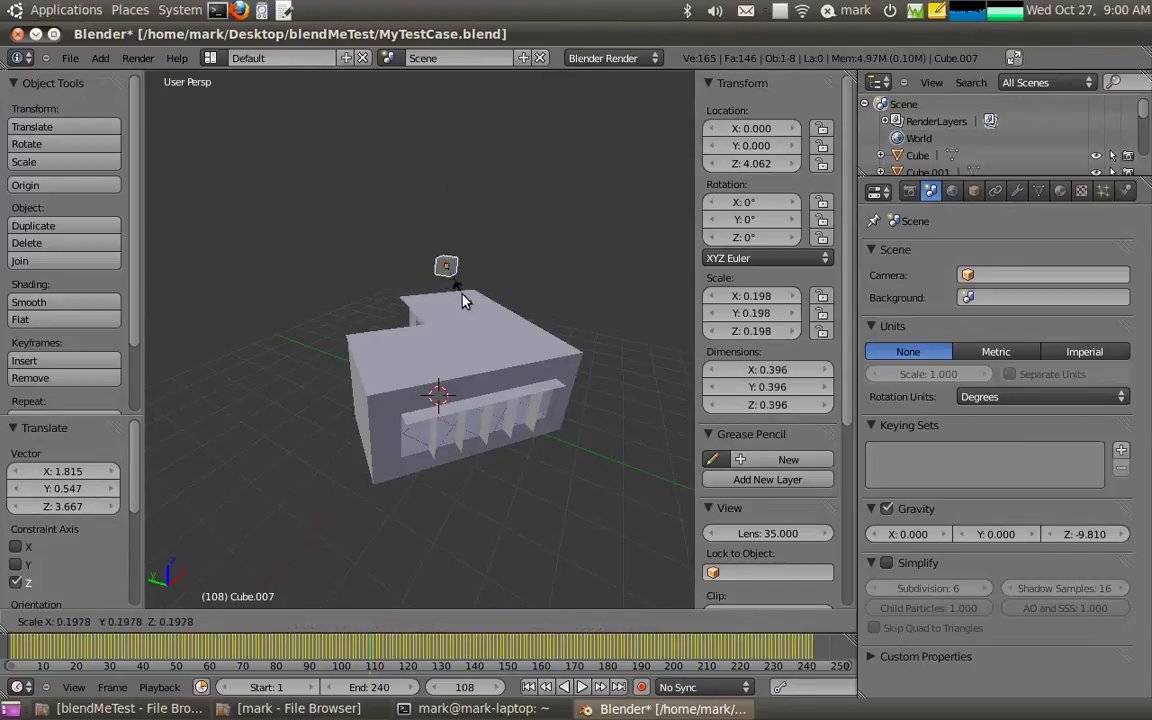
pyautogui.click(462, 305)
pyautogui.moveTo(450, 321); pyautogui.dragTo(467, 344, button='middle')
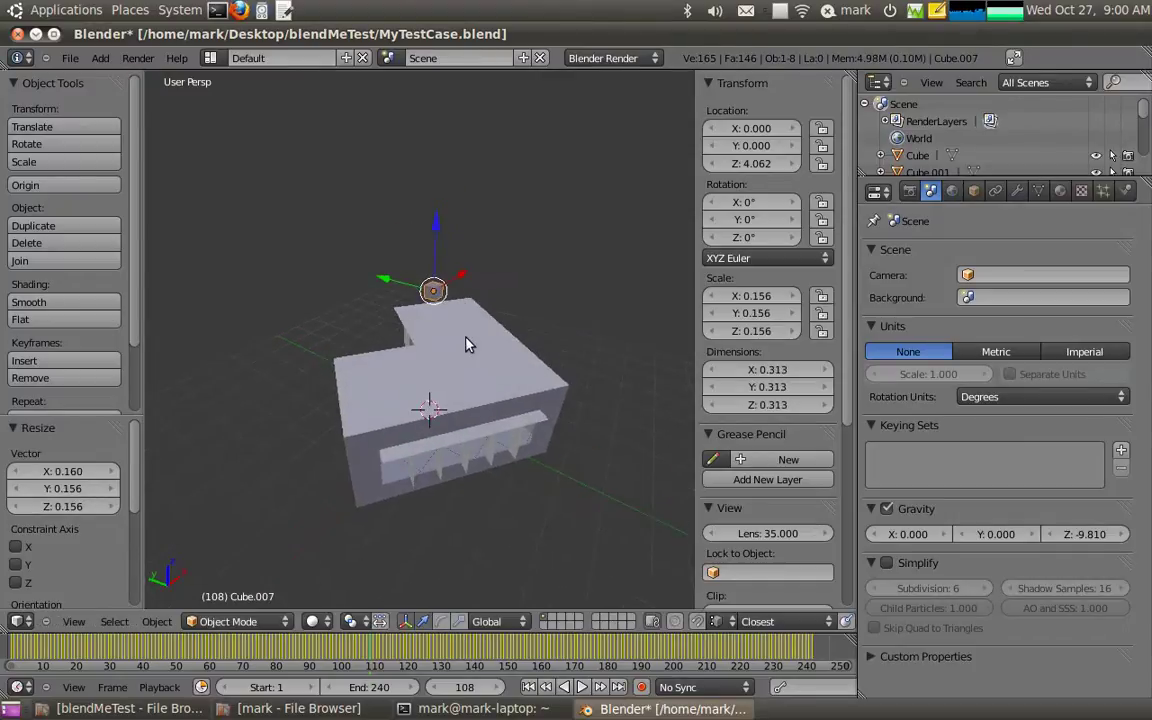
# Give the cube a new material named 'Zone' with a near-black diffuse colour.
pyautogui.click(1055, 192)
pyautogui.click(922, 315)
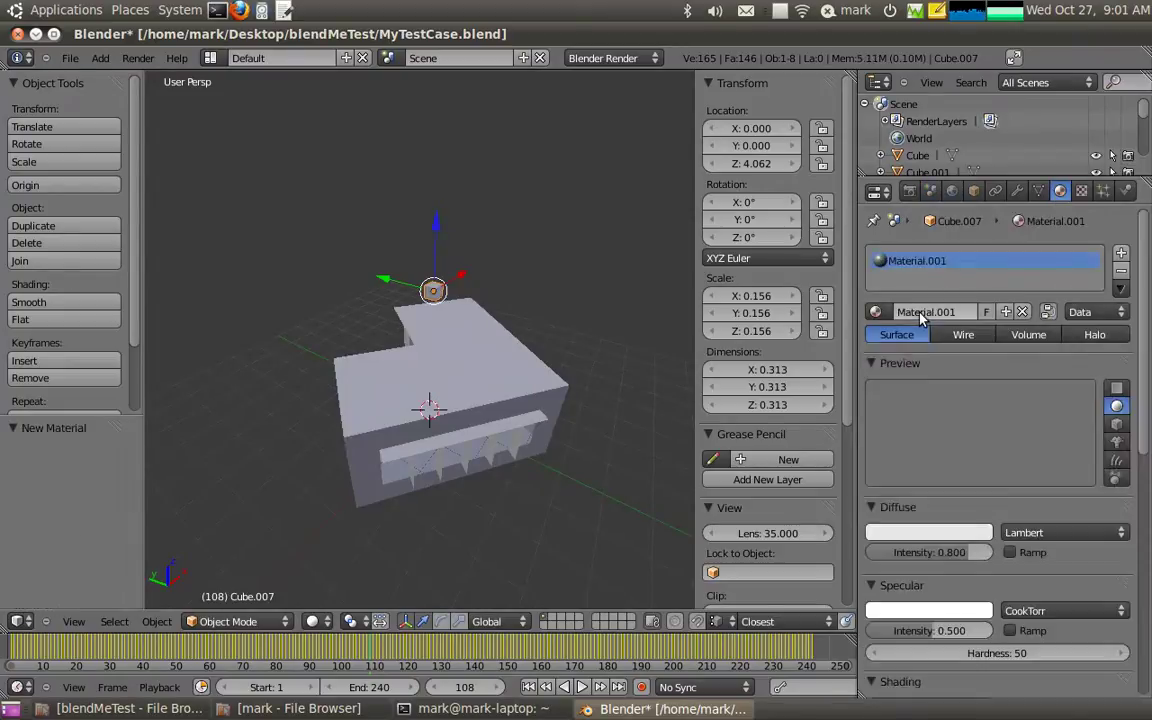
pyautogui.click(923, 313)
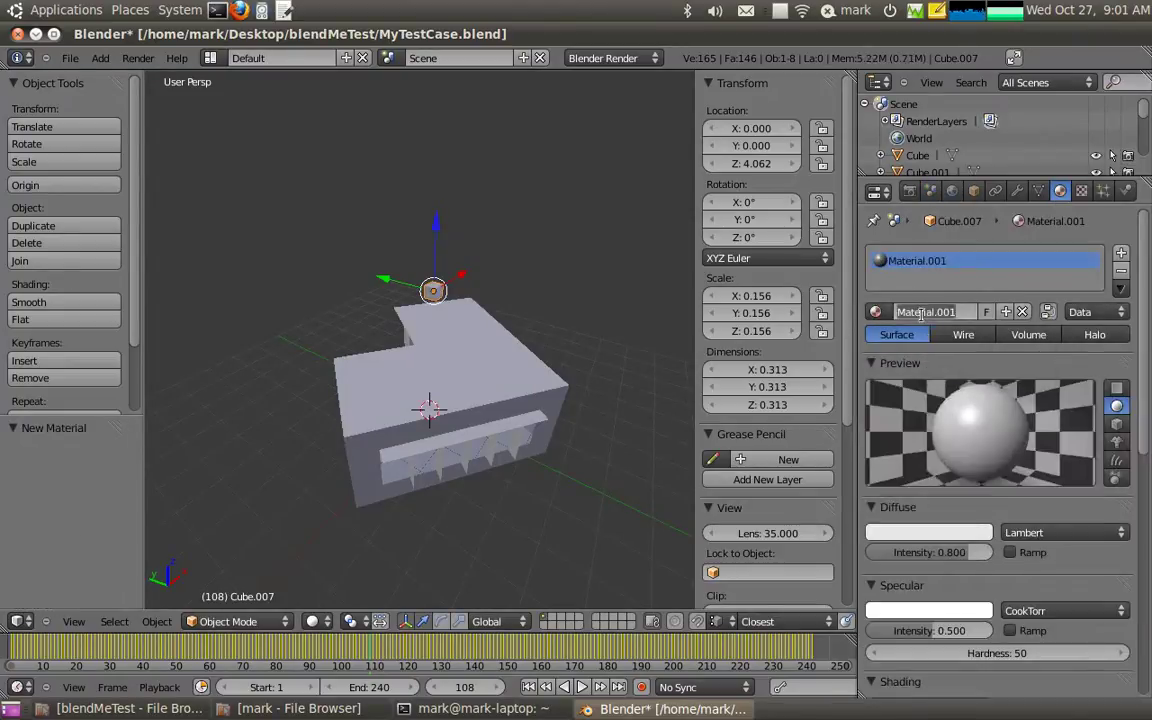
pyautogui.write('Zone')
pyautogui.press('Return')
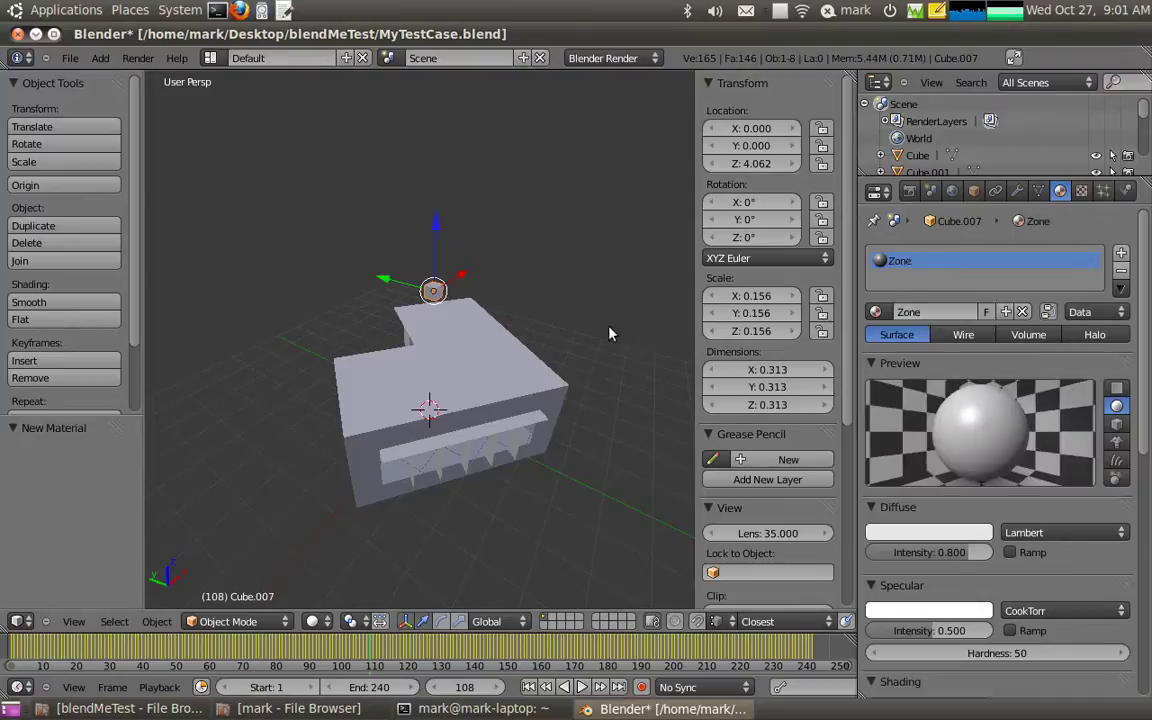
pyautogui.click(938, 533)
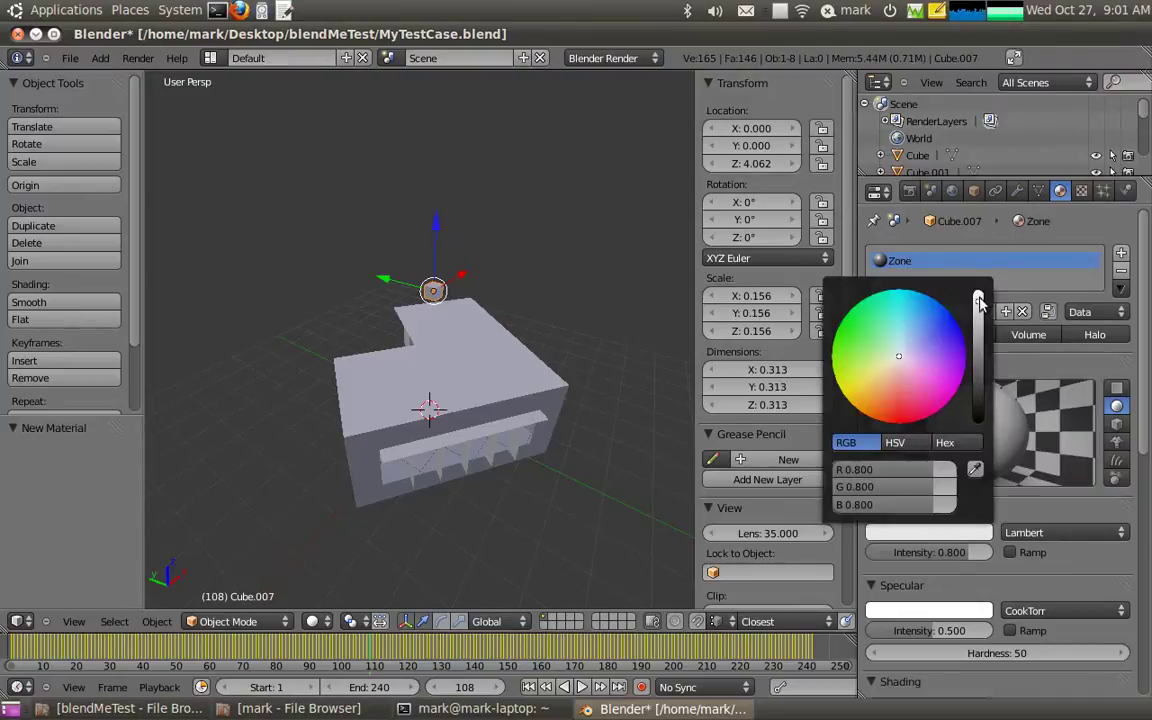
pyautogui.moveTo(980, 305); pyautogui.dragTo(985, 397)
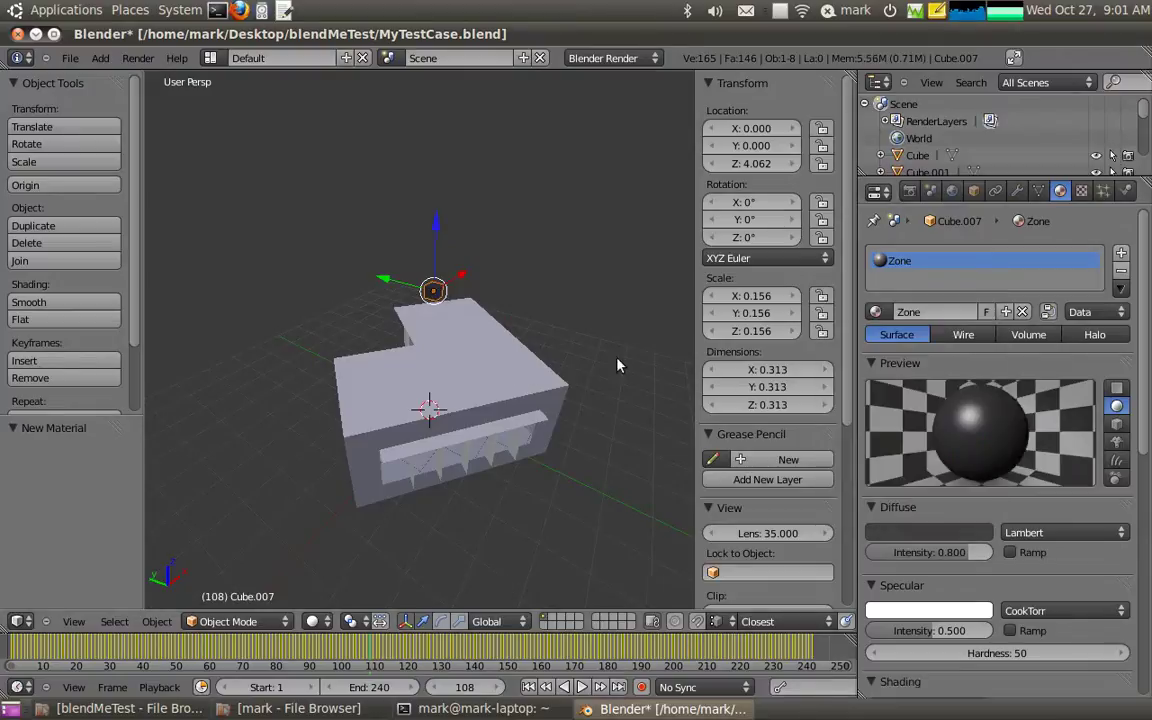
# Move the cube to Y -1.166 and Z 0.909 inside the building.
pyautogui.moveTo(435, 302); pyautogui.dragTo(407, 360, button='middle')
pyautogui.press('g')
pyautogui.press('y')
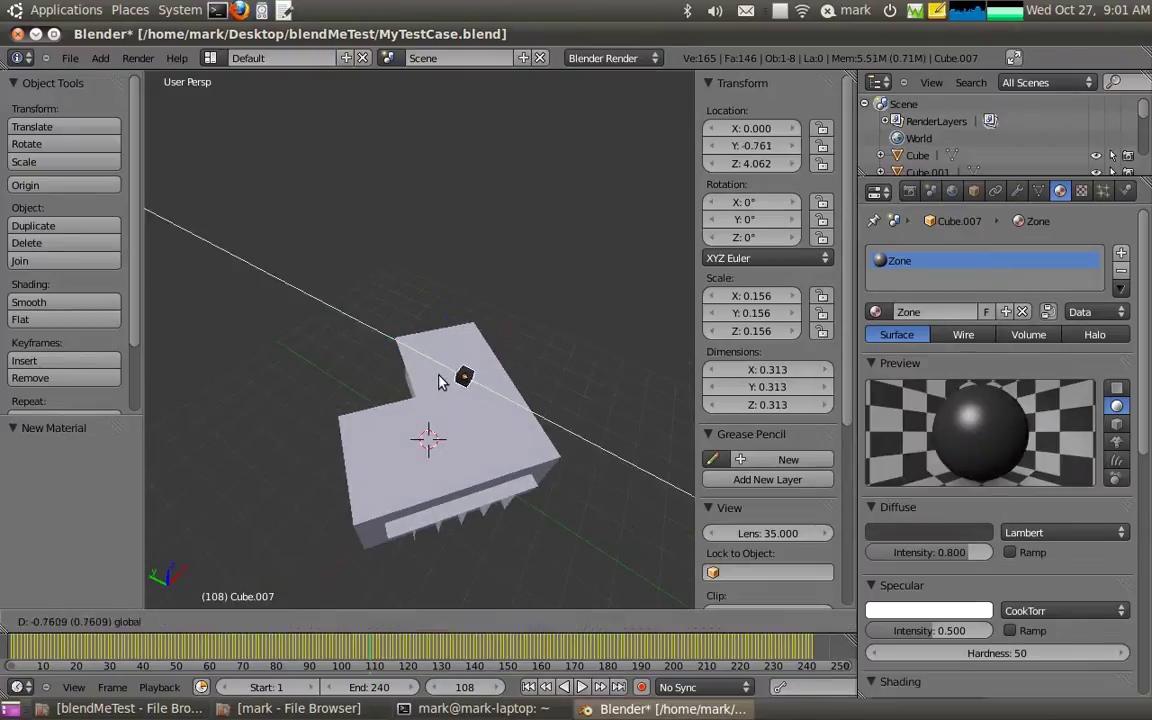
pyautogui.click(480, 383)
pyautogui.moveTo(480, 383); pyautogui.dragTo(490, 328, button='middle')
pyautogui.press('g')
pyautogui.press('z')
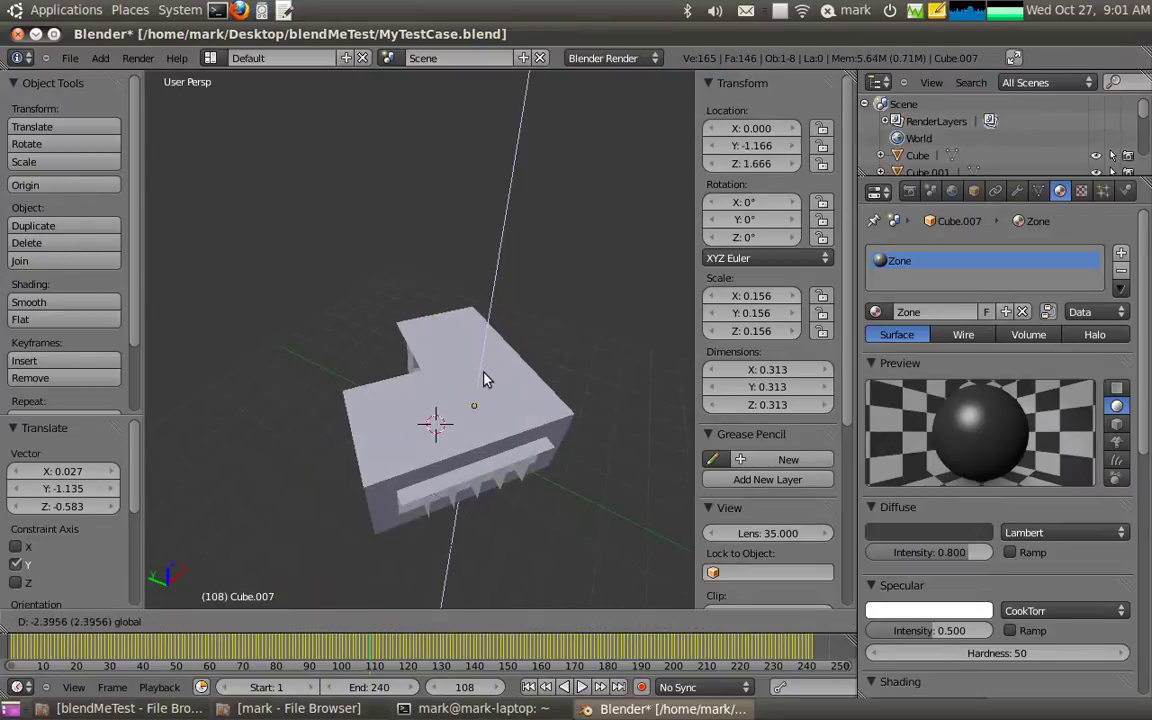
pyautogui.click(483, 388)
pyautogui.moveTo(372, 446); pyautogui.dragTo(530, 376, button='middle')
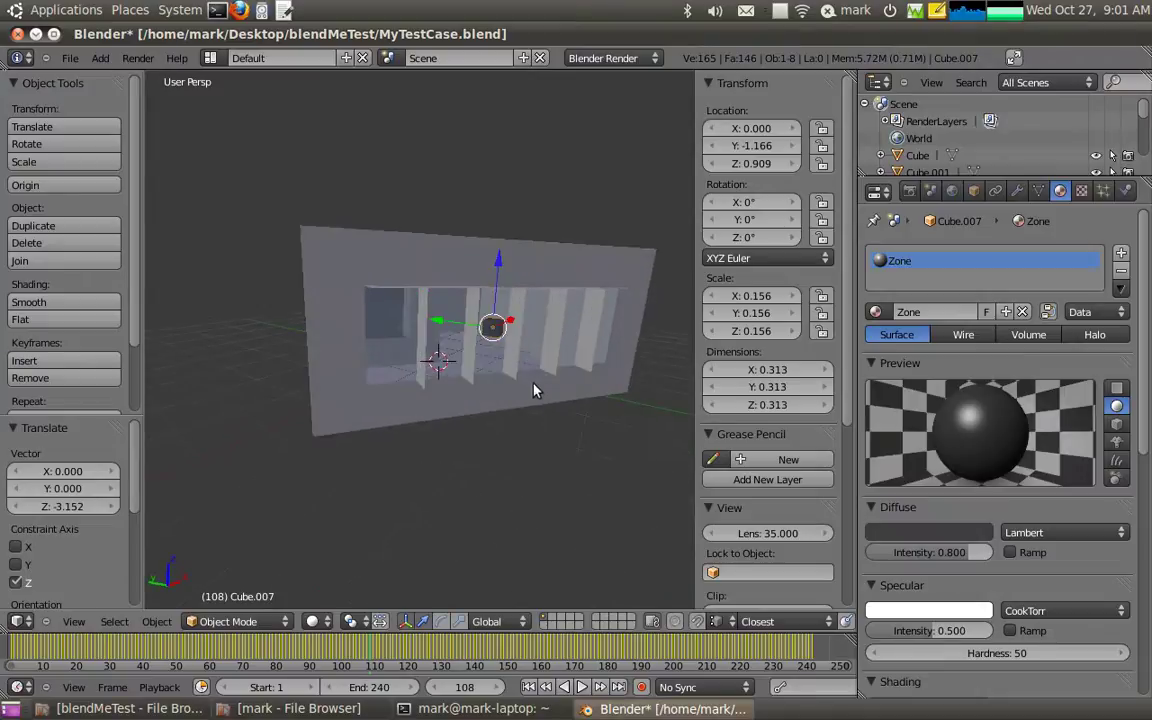
# Enable the BlendME add-on from the Architecture add-ons in User Preferences.
pyautogui.click(70, 58)
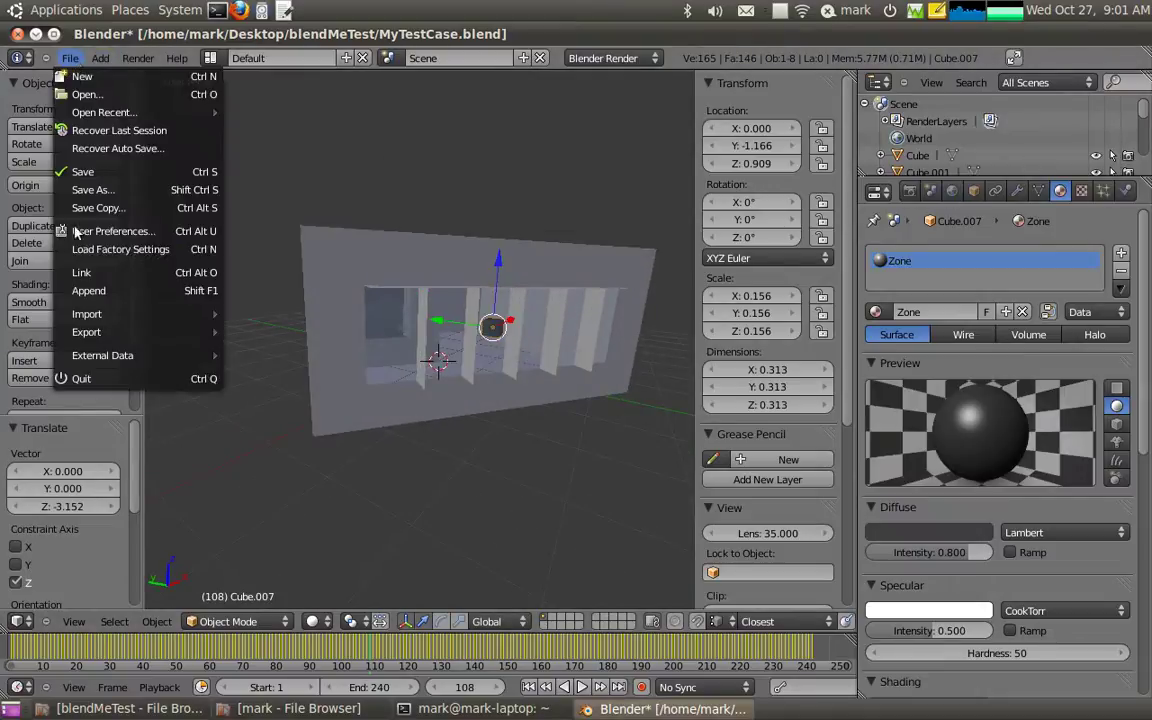
pyautogui.click(100, 231)
pyautogui.click(350, 62)
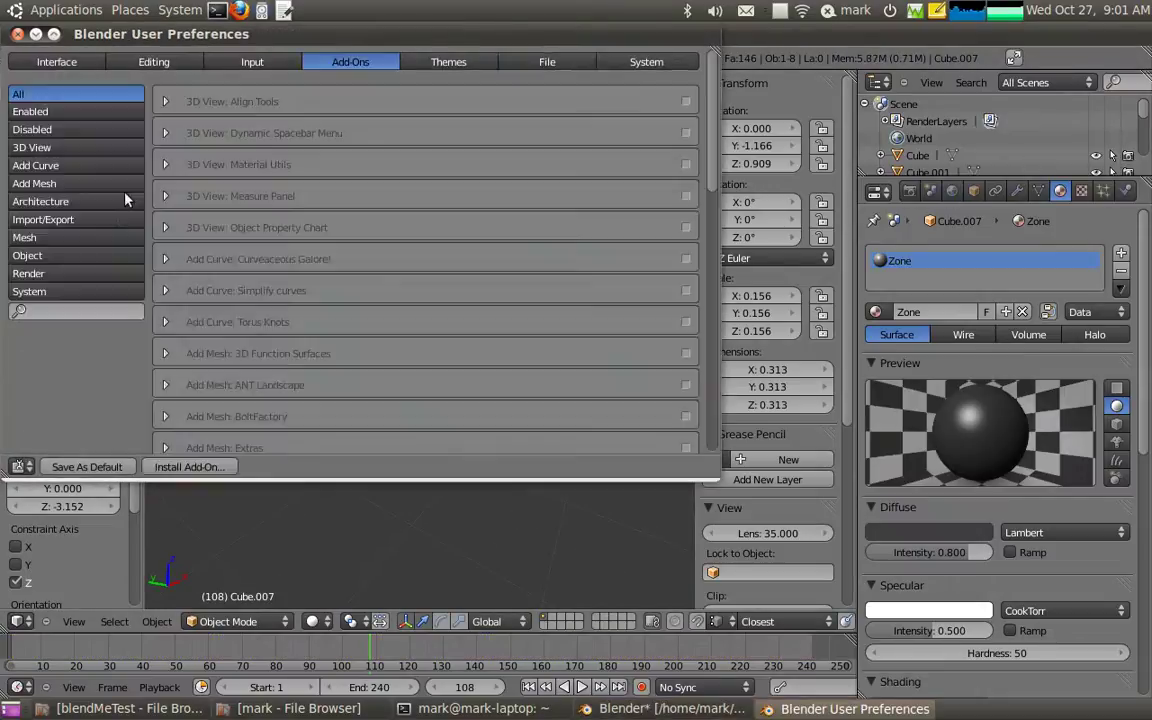
pyautogui.click(55, 201)
pyautogui.click(685, 102)
pyautogui.click(18, 34)
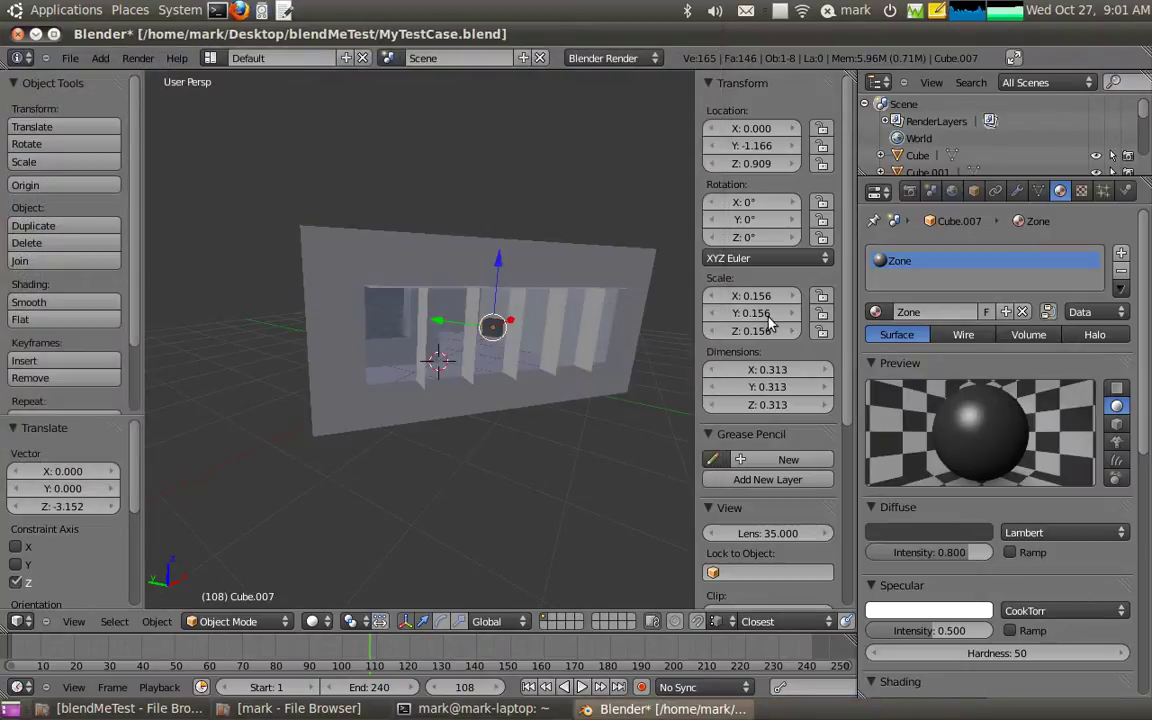
# Set Cube.007's BlendME Energy object type to Zone, then select the wall Cube.
pyautogui.click(974, 191)
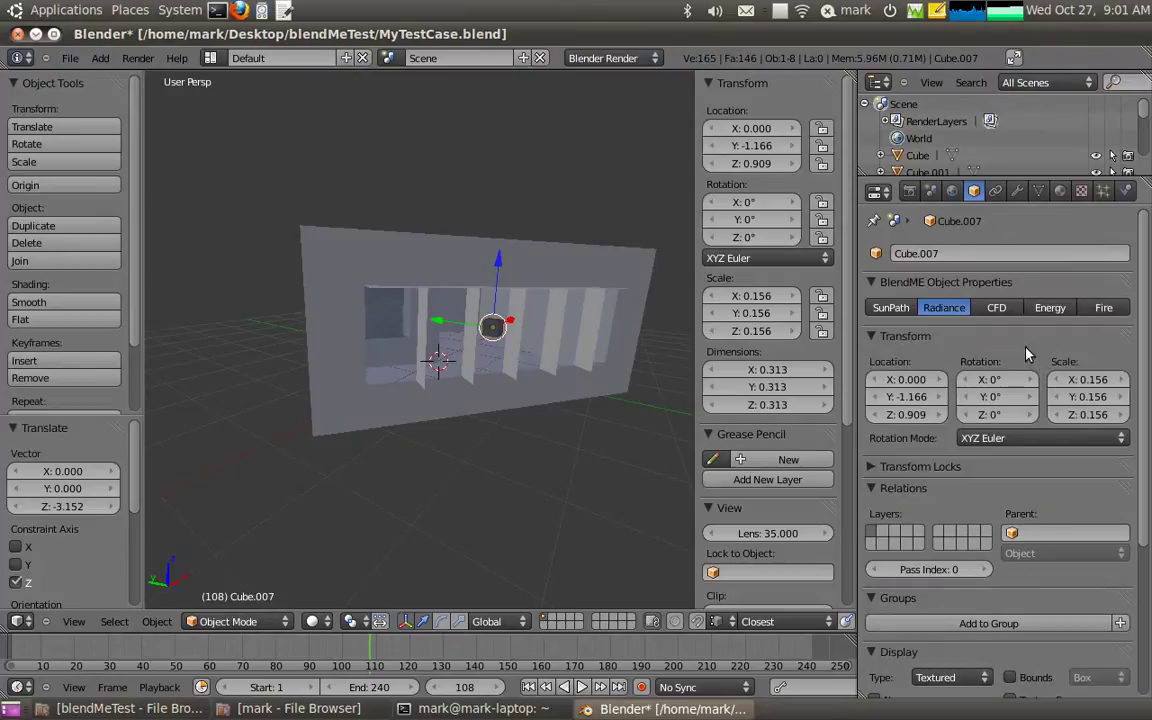
pyautogui.click(1050, 308)
pyautogui.click(965, 330)
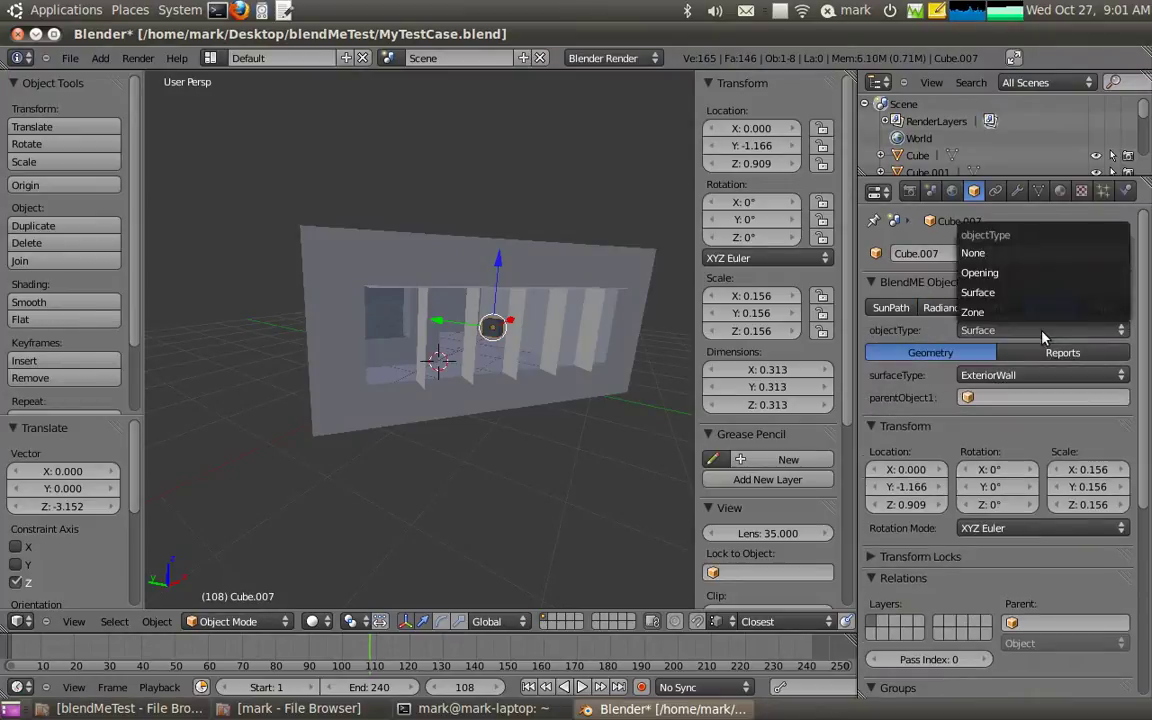
pyautogui.click(970, 306)
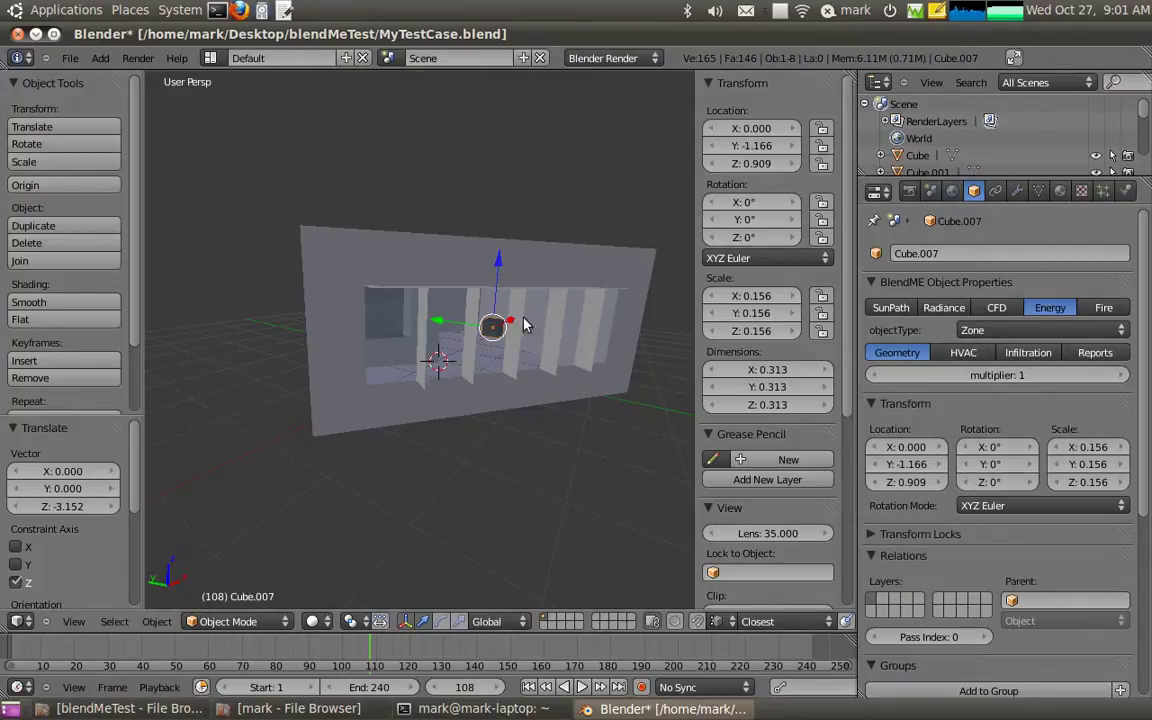
pyautogui.rightClick(337, 345)
pyautogui.moveTo(337, 345); pyautogui.dragTo(343, 298, button='middle')
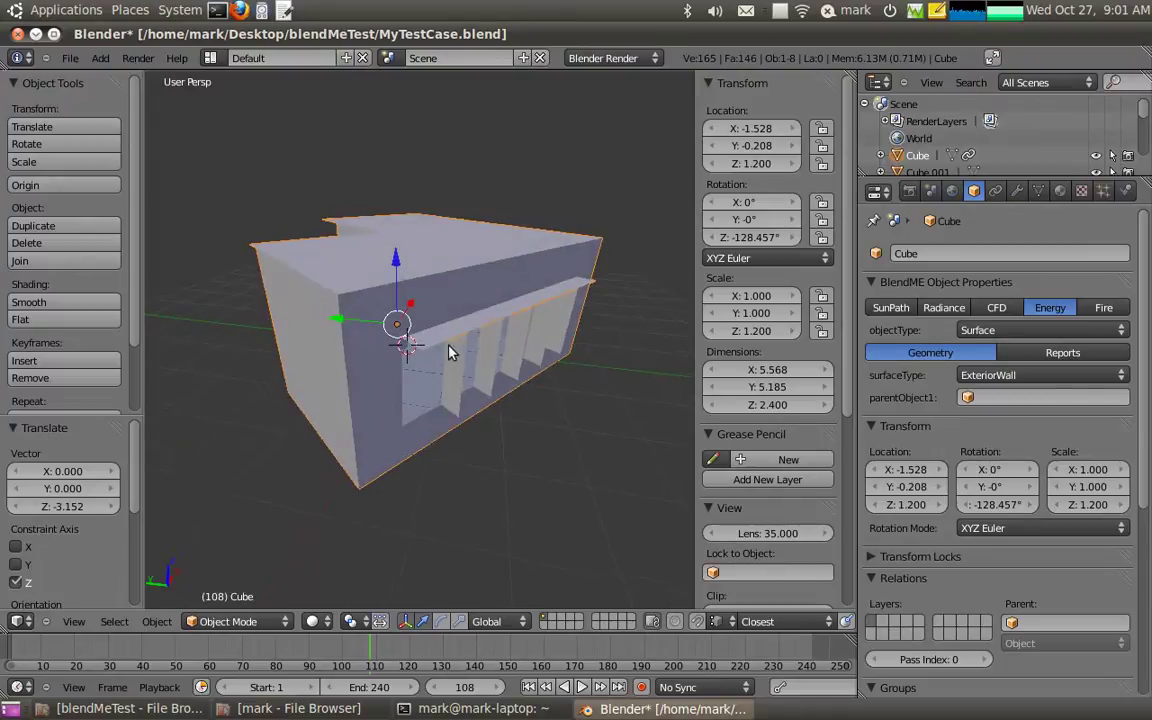
# Enter Edit Mode in face-select mode and orbit to the mesh's left side.
pyautogui.press('Tab')
pyautogui.click(577, 621)
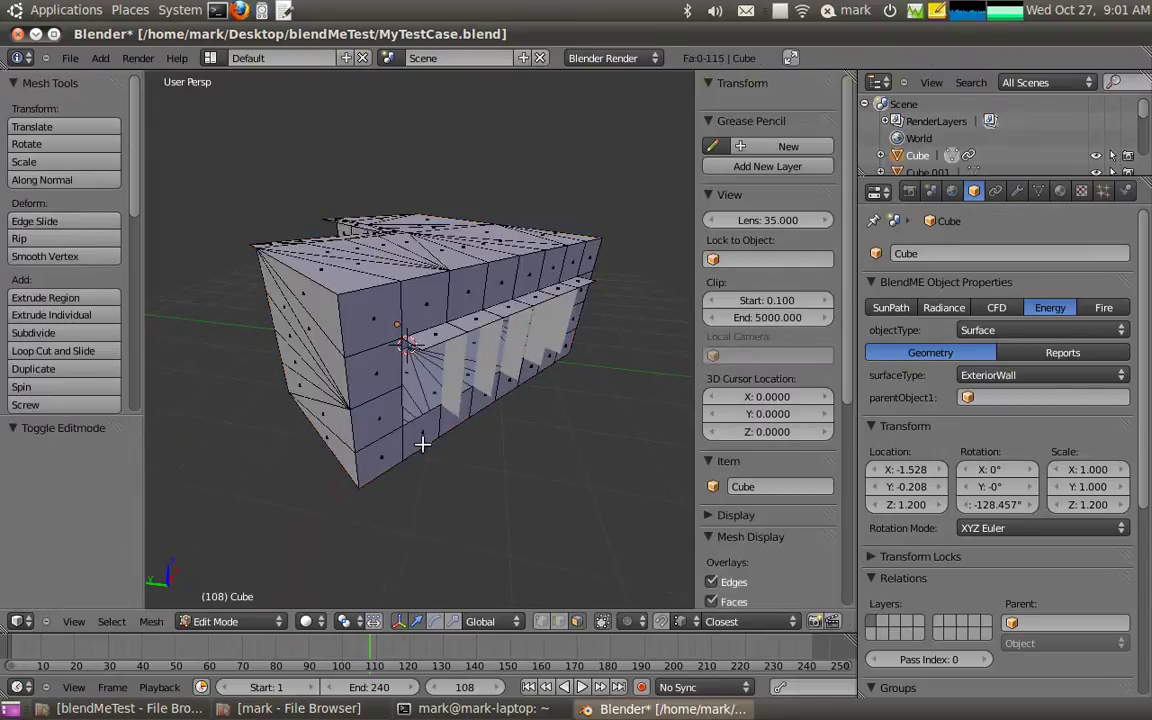
pyautogui.moveTo(432, 437); pyautogui.dragTo(458, 393, button='middle')
pyautogui.moveTo(356, 370); pyautogui.dragTo(484, 317, button='middle')
# Separate the left-side wall into its own object using linked flat faces at sharpness 179.
pyautogui.rightClick(340, 320)
pyautogui.moveTo(318, 350); pyautogui.dragTo(609, 382, button='middle')
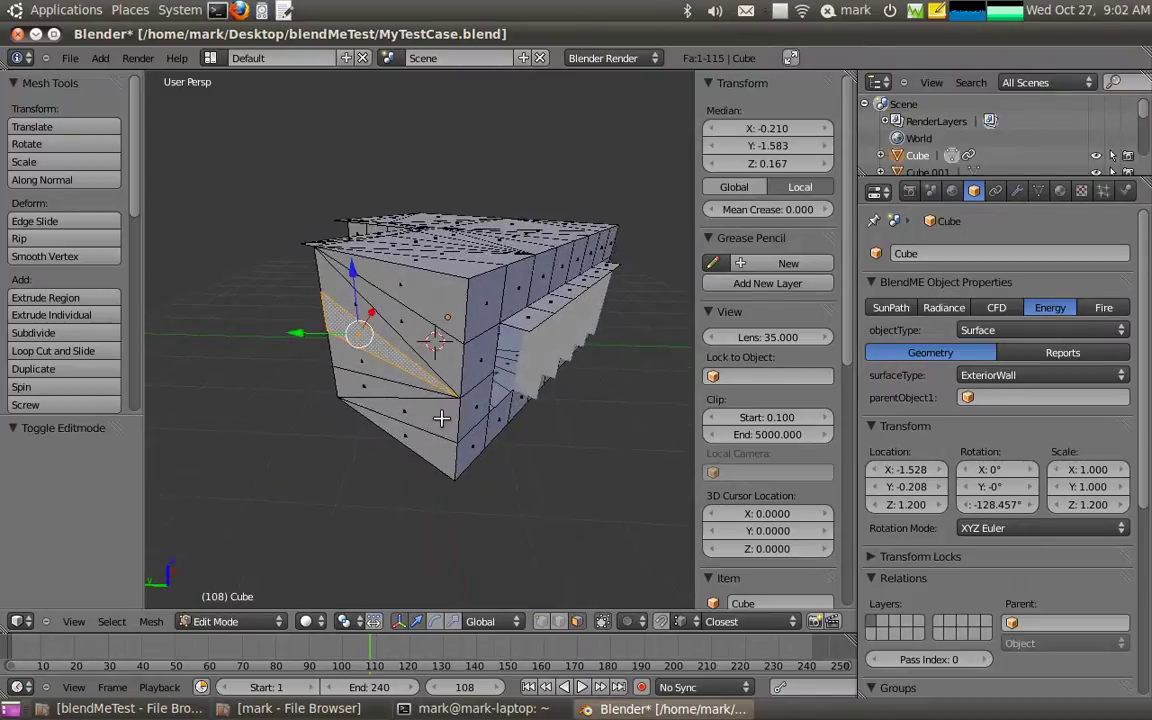
pyautogui.press('space')
pyautogui.write('select l')
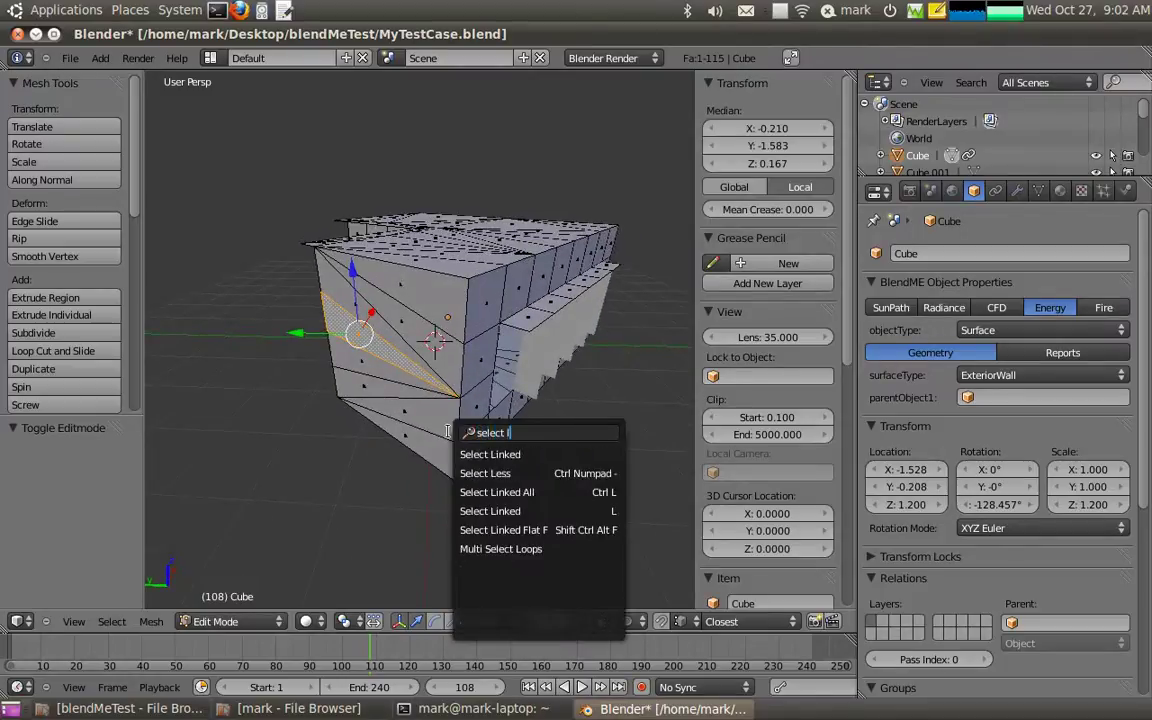
pyautogui.click(489, 529)
pyautogui.click(63, 474)
pyautogui.write('179')
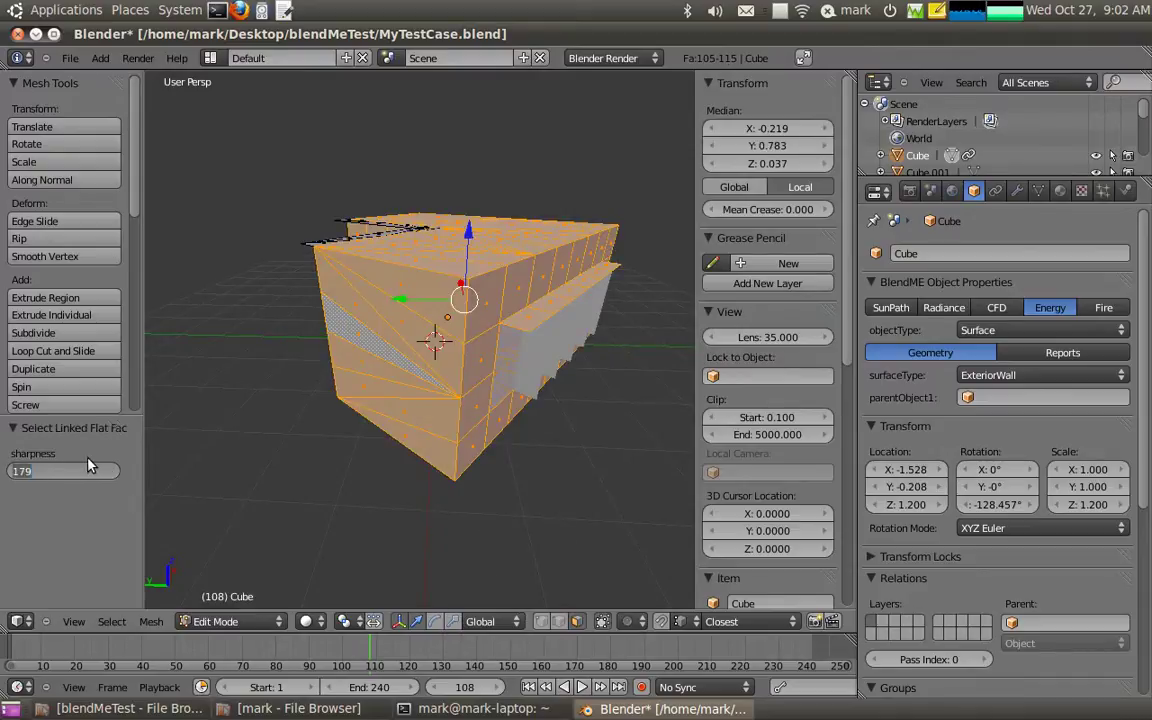
pyautogui.press('Return')
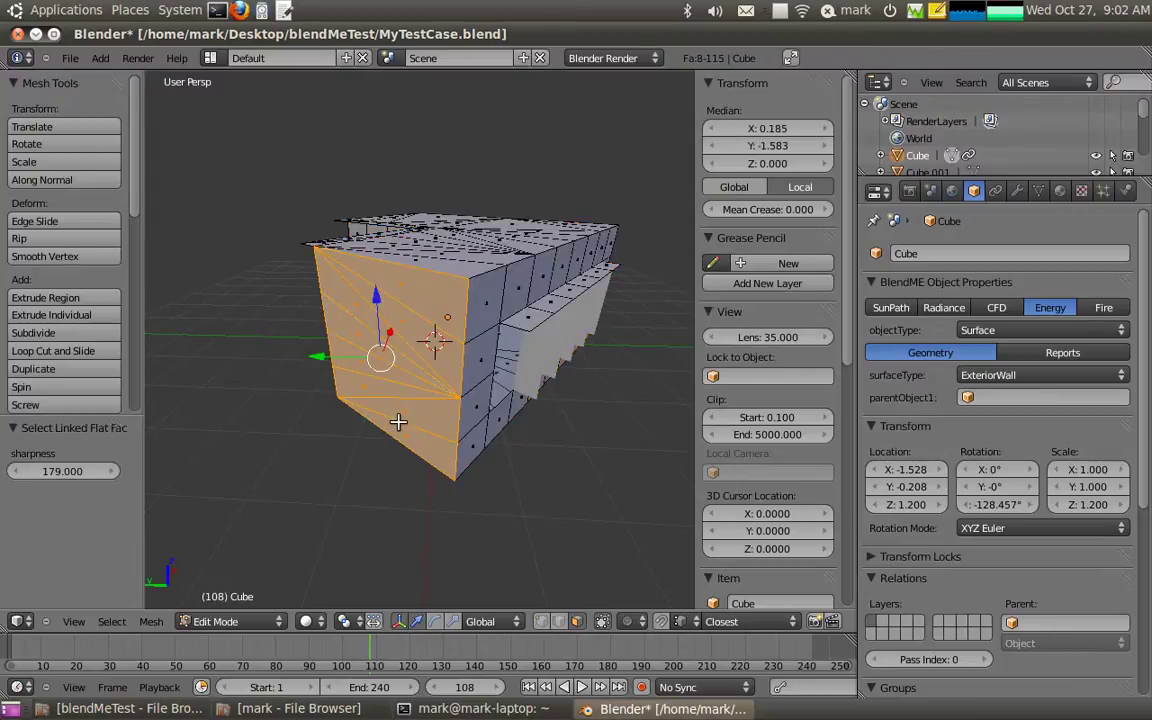
pyautogui.press('p')
pyautogui.click(406, 415)
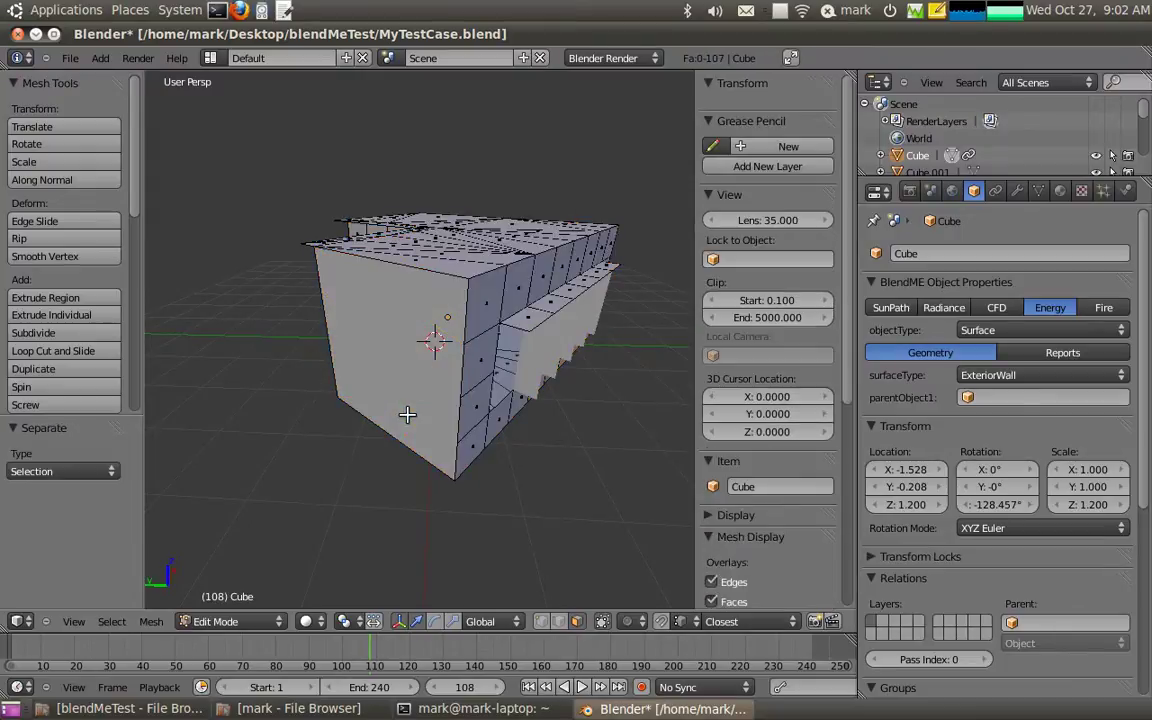
# Split the next flat wall off as a separate object (sharpness 179).
pyautogui.moveTo(419, 416); pyautogui.dragTo(356, 360, button='middle')
pyautogui.rightClick(375, 385)
pyautogui.press('space')
pyautogui.click(388, 434)
pyautogui.click(70, 471)
pyautogui.write('179')
pyautogui.press('Return')
pyautogui.press('p')
pyautogui.click(260, 481)
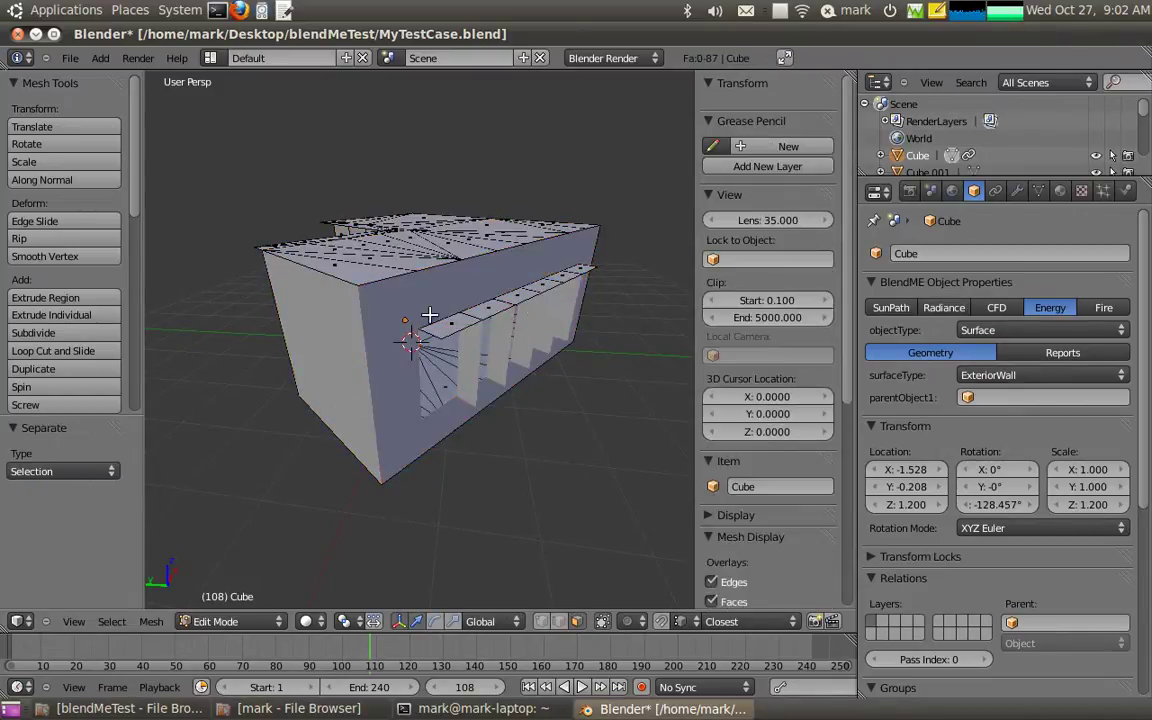
# Separate the overhang strip's flat faces into their own object.
pyautogui.rightClick(430, 318)
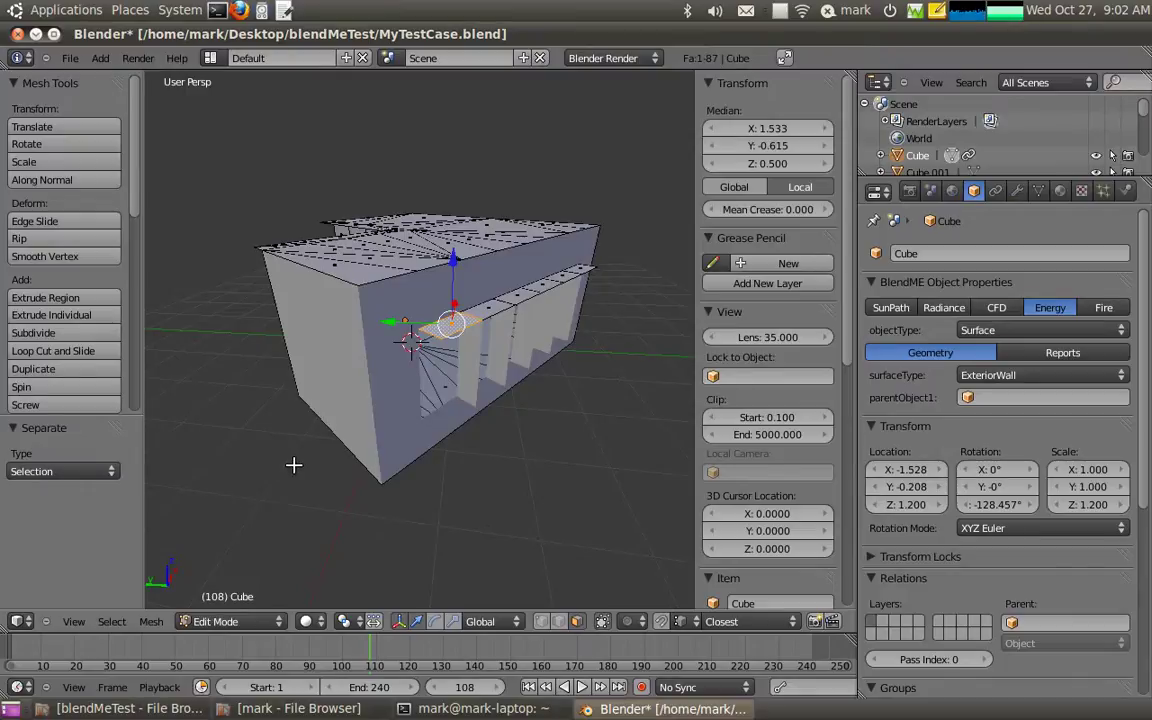
pyautogui.press('space')
pyautogui.press('Return')
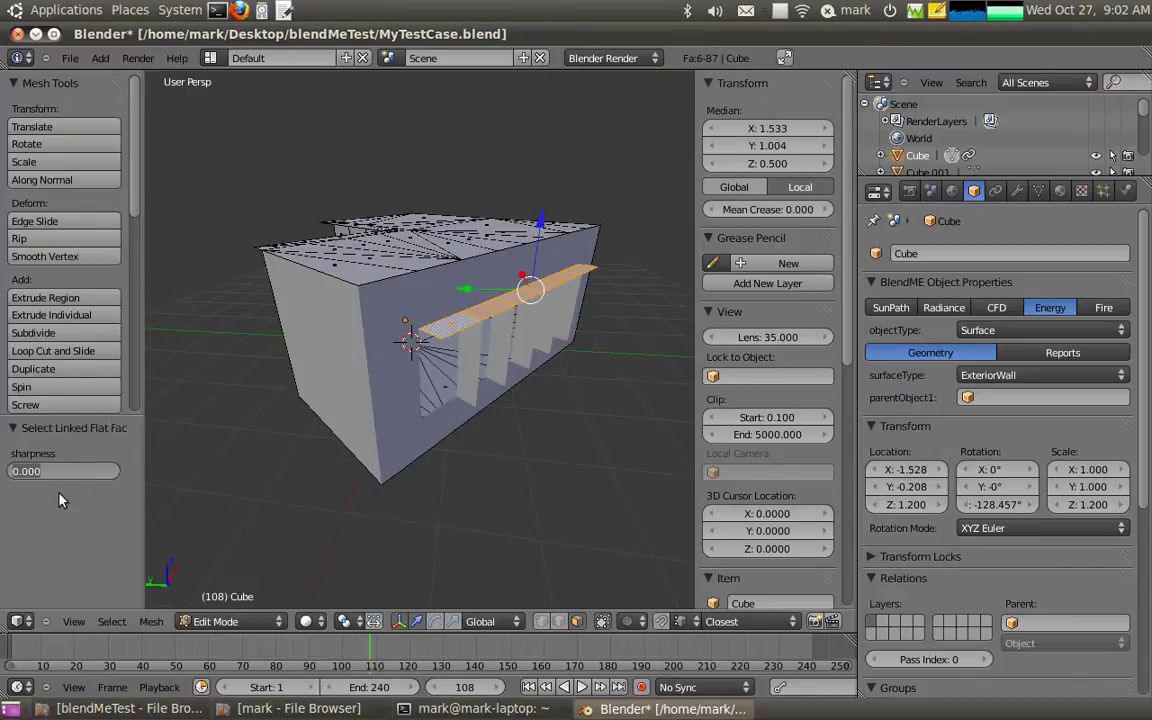
pyautogui.write('179')
pyautogui.press('Return')
pyautogui.press('p')
pyautogui.click(324, 403)
# Separate the floor faces on the building's underside into their own object.
pyautogui.moveTo(324, 470); pyautogui.dragTo(493, 169, button='middle')
pyautogui.rightClick(478, 192)
pyautogui.press('space')
pyautogui.click(489, 290)
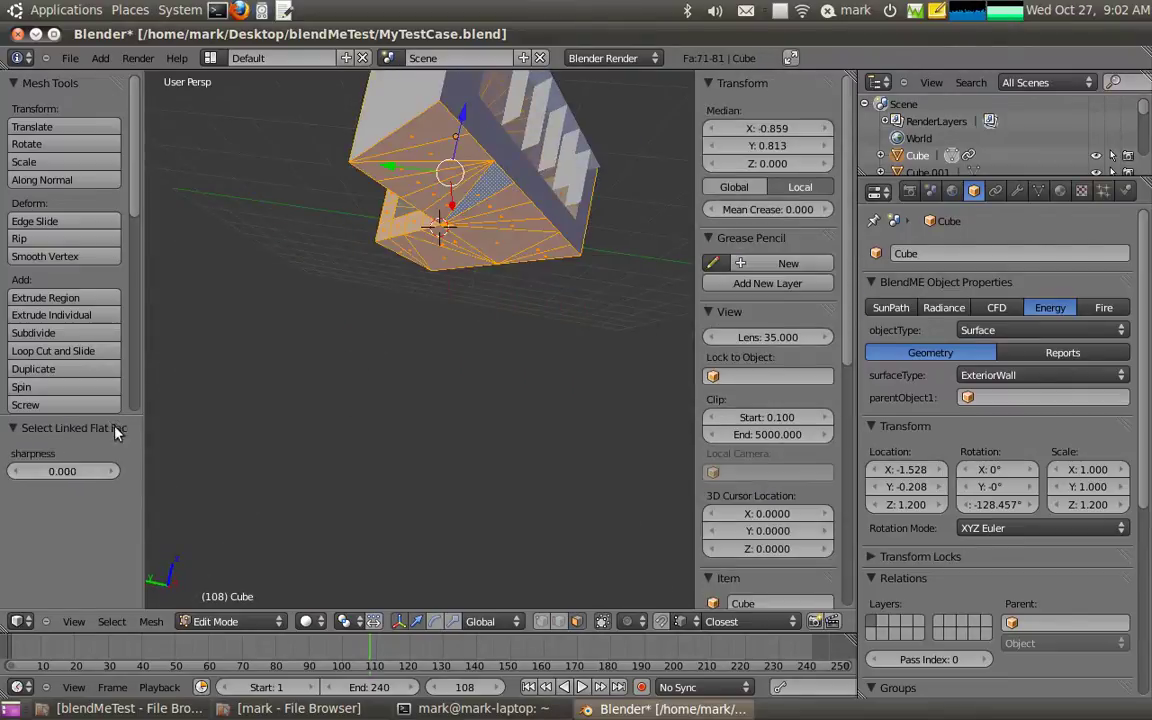
pyautogui.click(66, 472)
pyautogui.write('179')
pyautogui.press('Return')
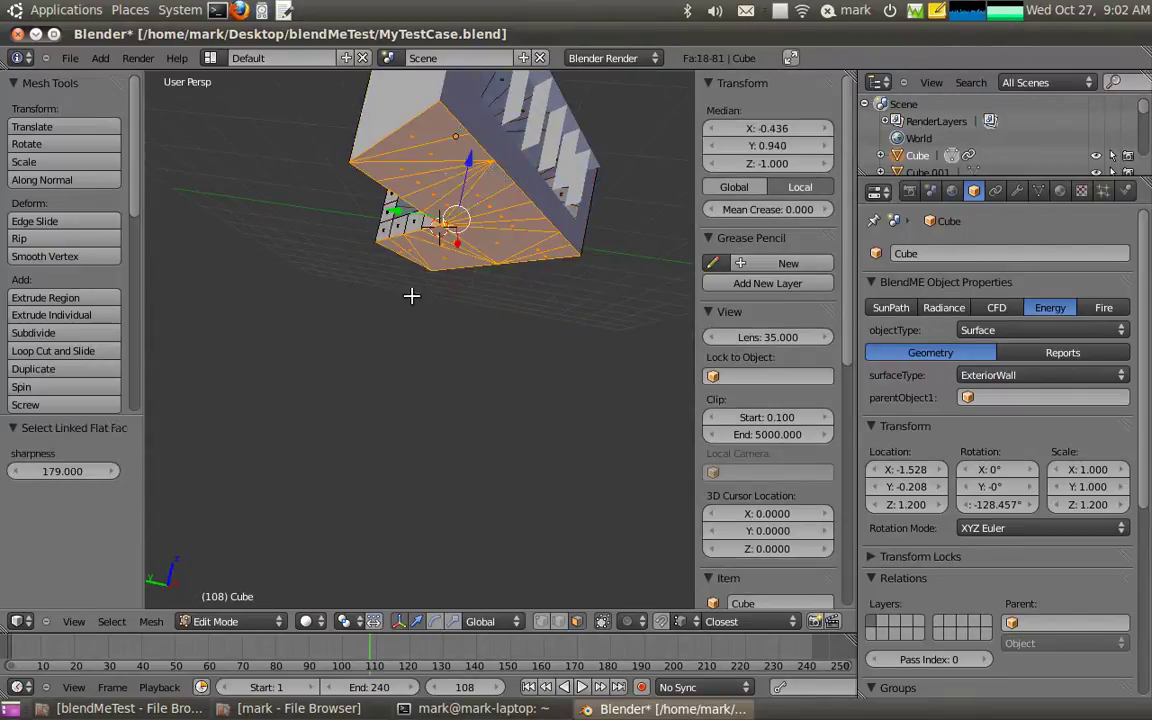
pyautogui.press('p')
pyautogui.click(411, 296)
# Separate the whole roof into its own object with sharpness 179.
pyautogui.moveTo(395, 237); pyautogui.dragTo(409, 313, button='middle')
pyautogui.rightClick(409, 313)
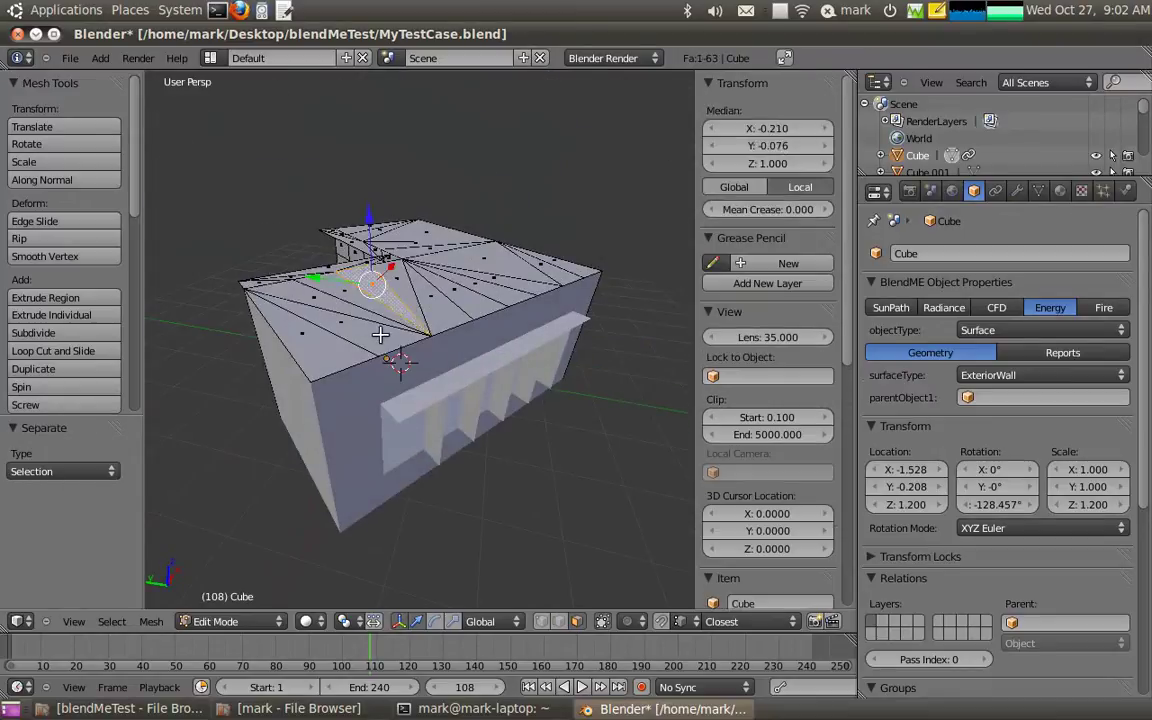
pyautogui.press('space')
pyautogui.press('Return')
pyautogui.click(60, 470)
pyautogui.write('179')
pyautogui.press('Return')
pyautogui.press('p')
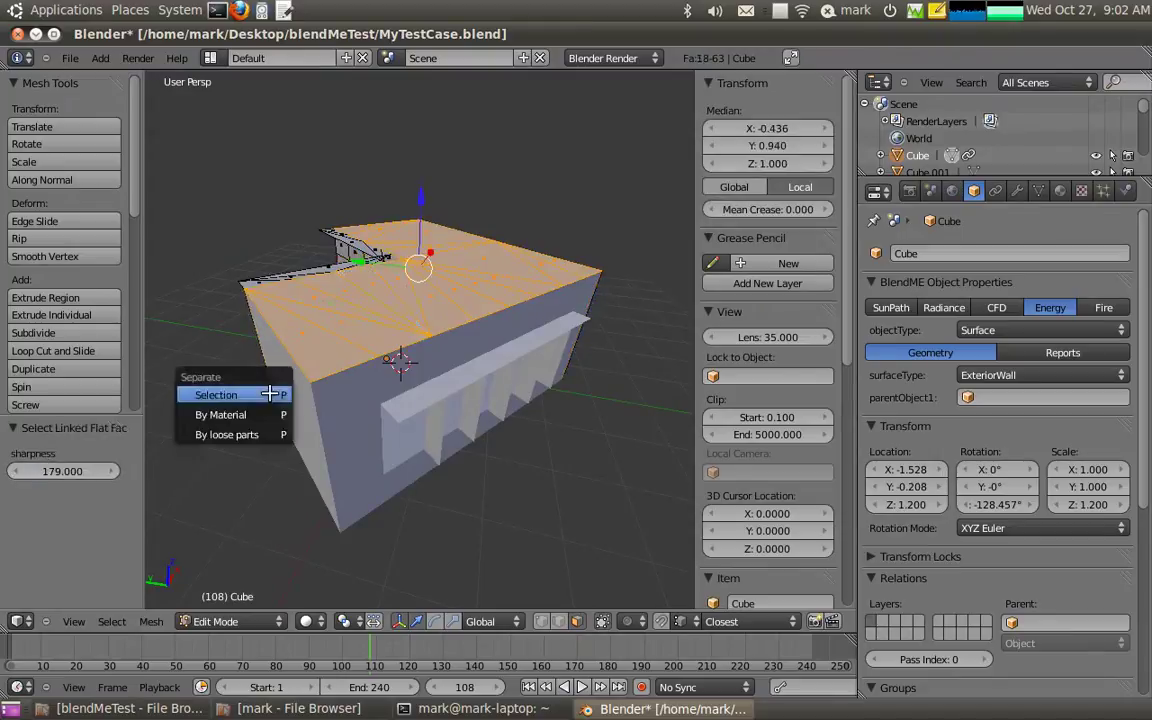
pyautogui.click(269, 394)
# Split another flat wall off into a separate object.
pyautogui.moveTo(206, 386); pyautogui.dragTo(529, 412, button='middle')
pyautogui.rightClick(497, 272)
pyautogui.press('space')
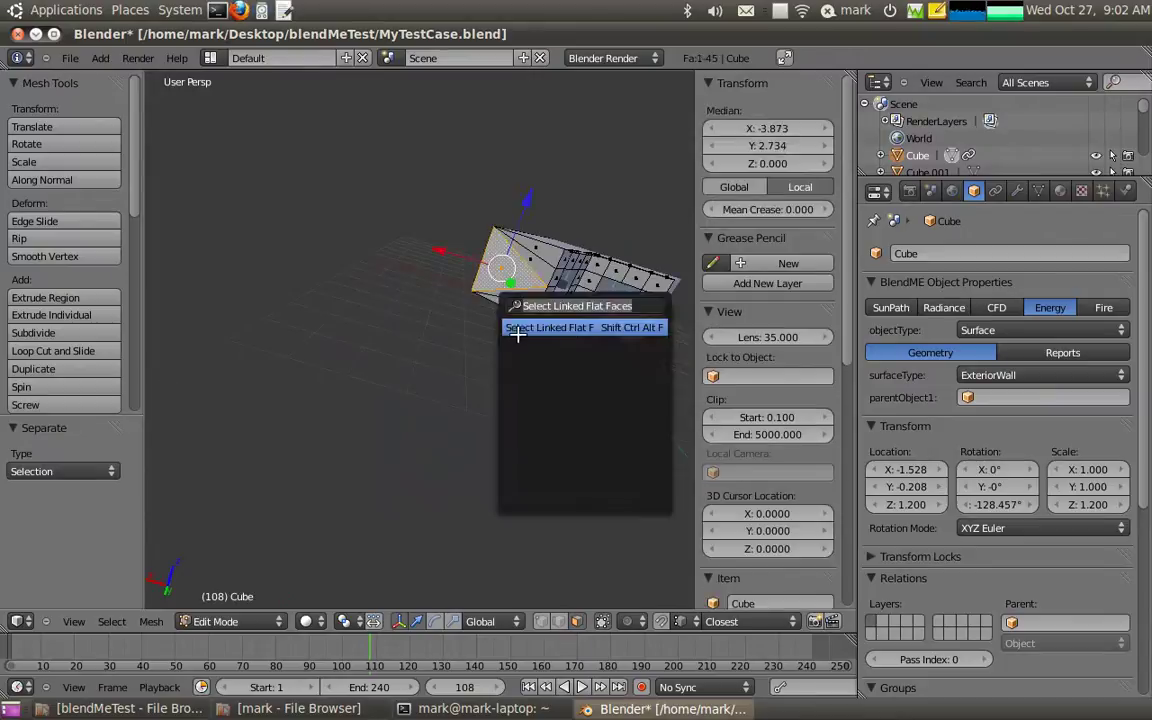
pyautogui.click(517, 330)
pyautogui.write('179')
pyautogui.press('Return')
pyautogui.press('p')
pyautogui.click(416, 395)
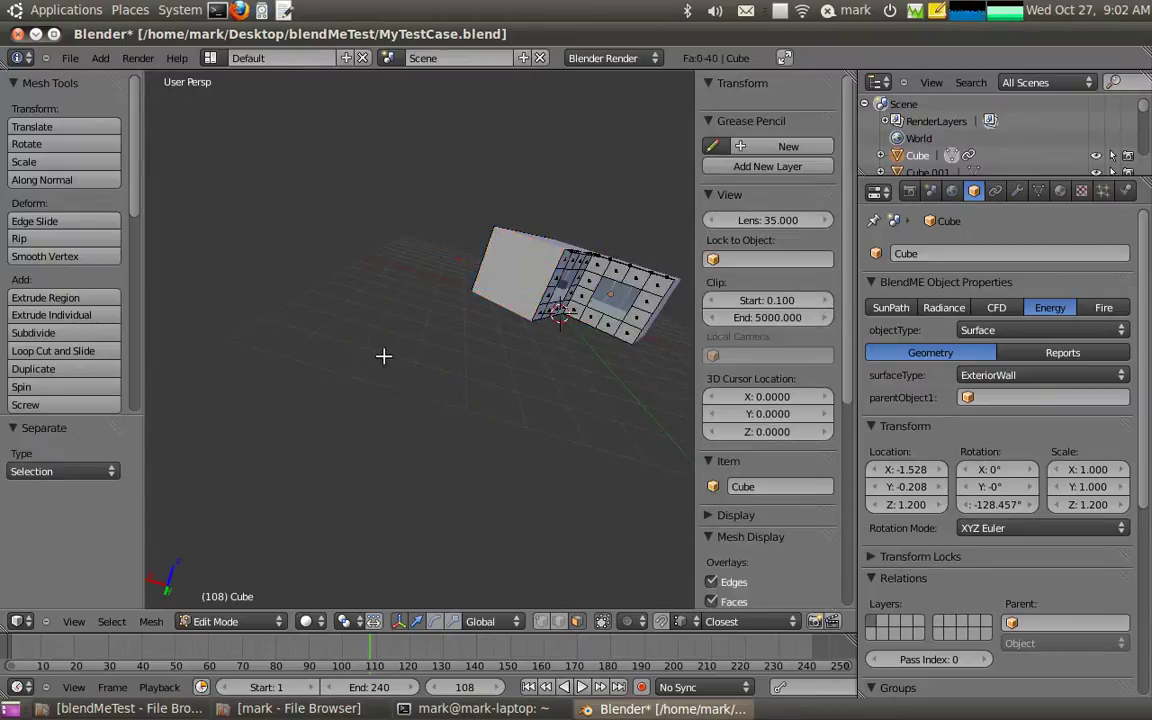
# Separate the window wall into its own object.
pyautogui.moveTo(432, 339); pyautogui.dragTo(425, 300, button='middle')
pyautogui.rightClick(422, 298)
pyautogui.press('space')
pyautogui.click(478, 400)
pyautogui.click(71, 472)
pyautogui.write('179')
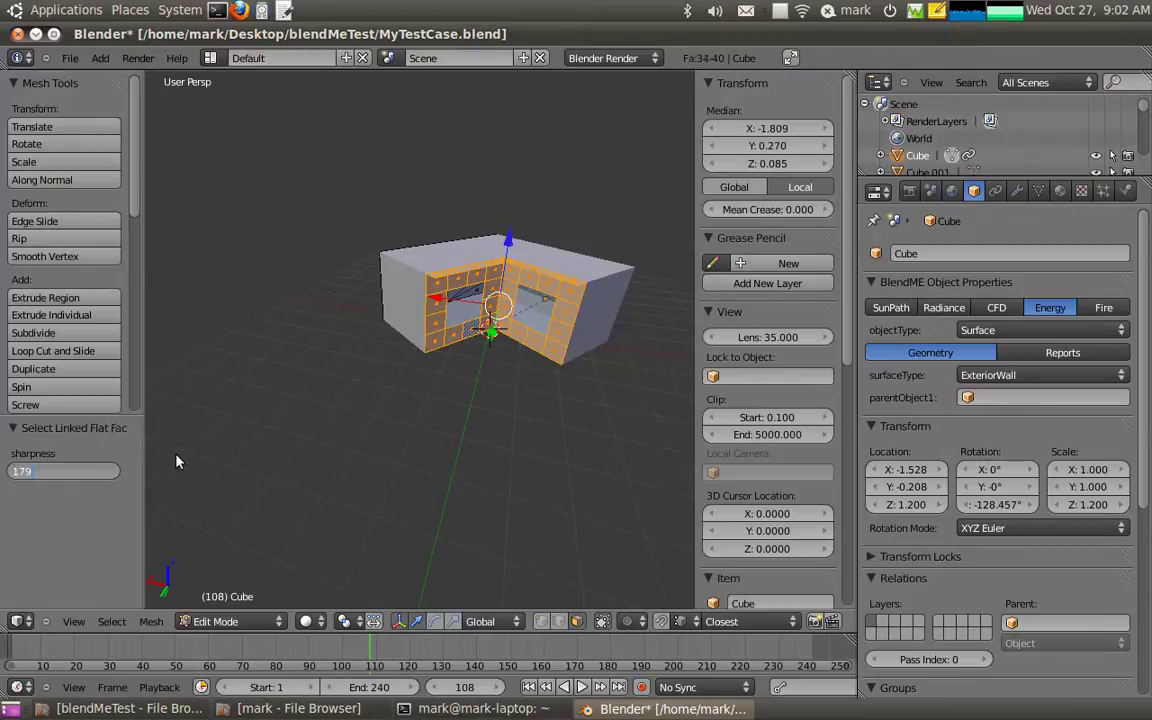
pyautogui.press('Return')
pyautogui.press('p')
pyautogui.click(278, 430)
# Separate the end wall's linked flat faces into a new object.
pyautogui.moveTo(290, 427); pyautogui.dragTo(387, 367, button='middle')
pyautogui.rightClick(354, 309)
pyautogui.moveTo(354, 309); pyautogui.dragTo(392, 389, button='middle')
pyautogui.press('space')
pyautogui.click(432, 413)
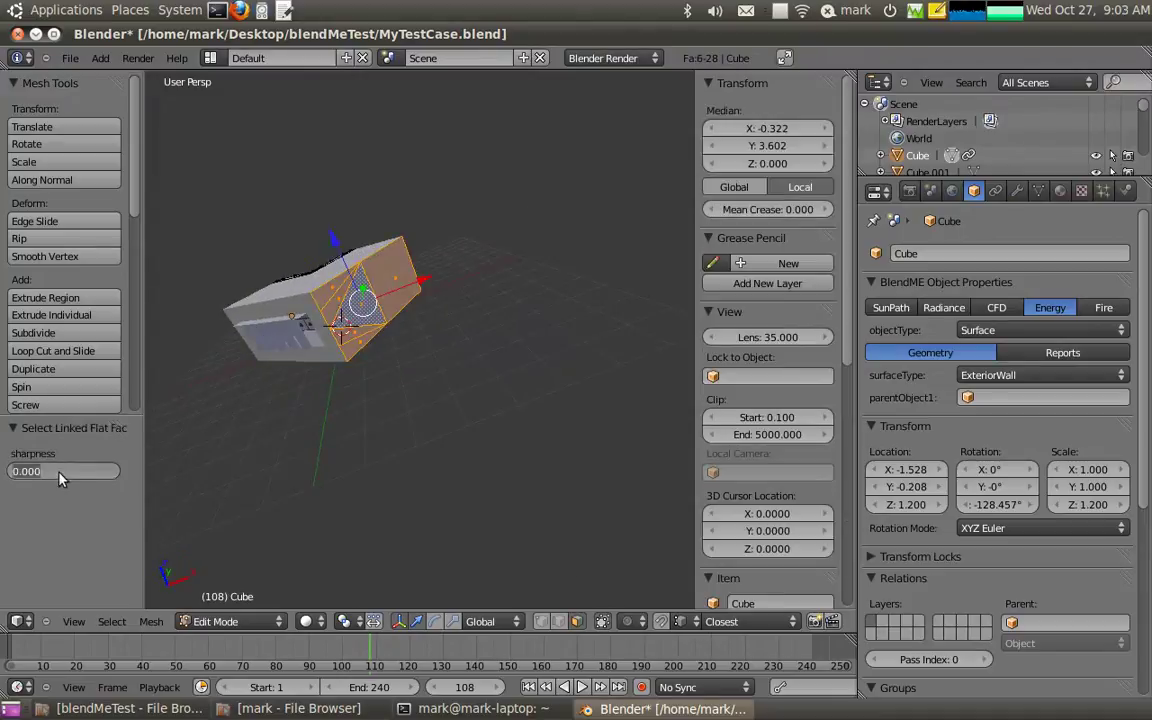
pyautogui.press('p')
pyautogui.click(317, 347)
# Separate the inner corner wall into its own object at sharpness 179.
pyautogui.moveTo(212, 332); pyautogui.dragTo(500, 390, button='middle')
pyautogui.rightClick(472, 365)
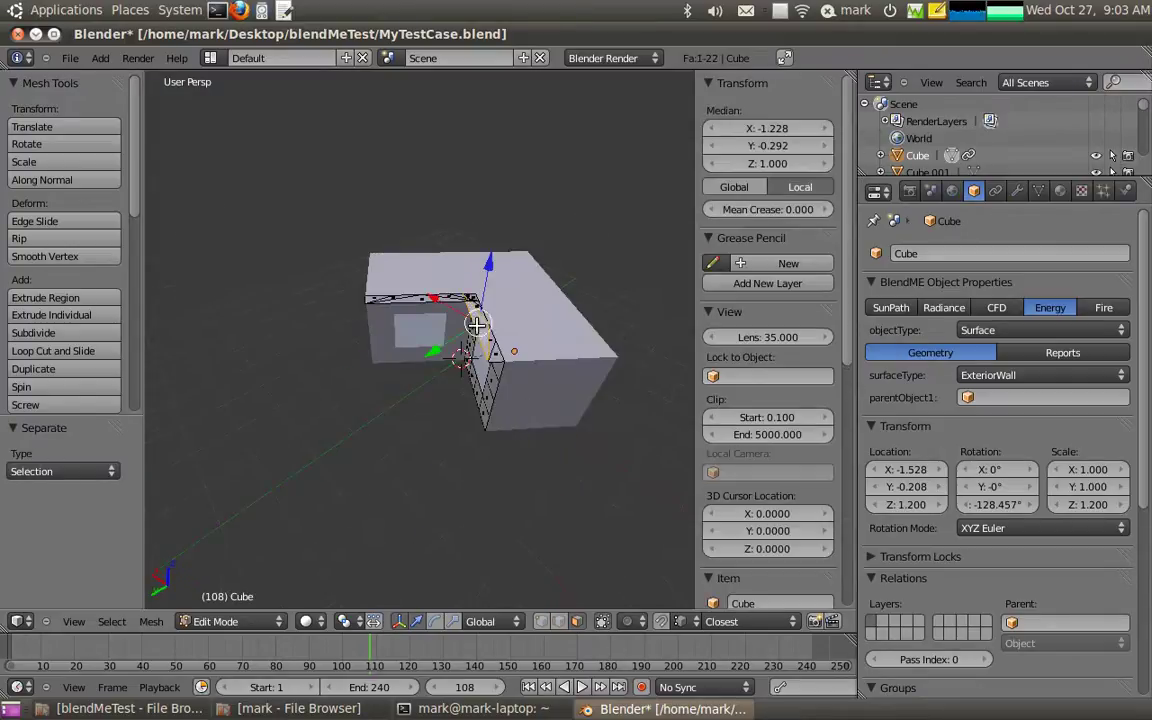
pyautogui.press('space')
pyautogui.press('Return')
pyautogui.click(108, 470)
pyautogui.write('179')
pyautogui.press('Return')
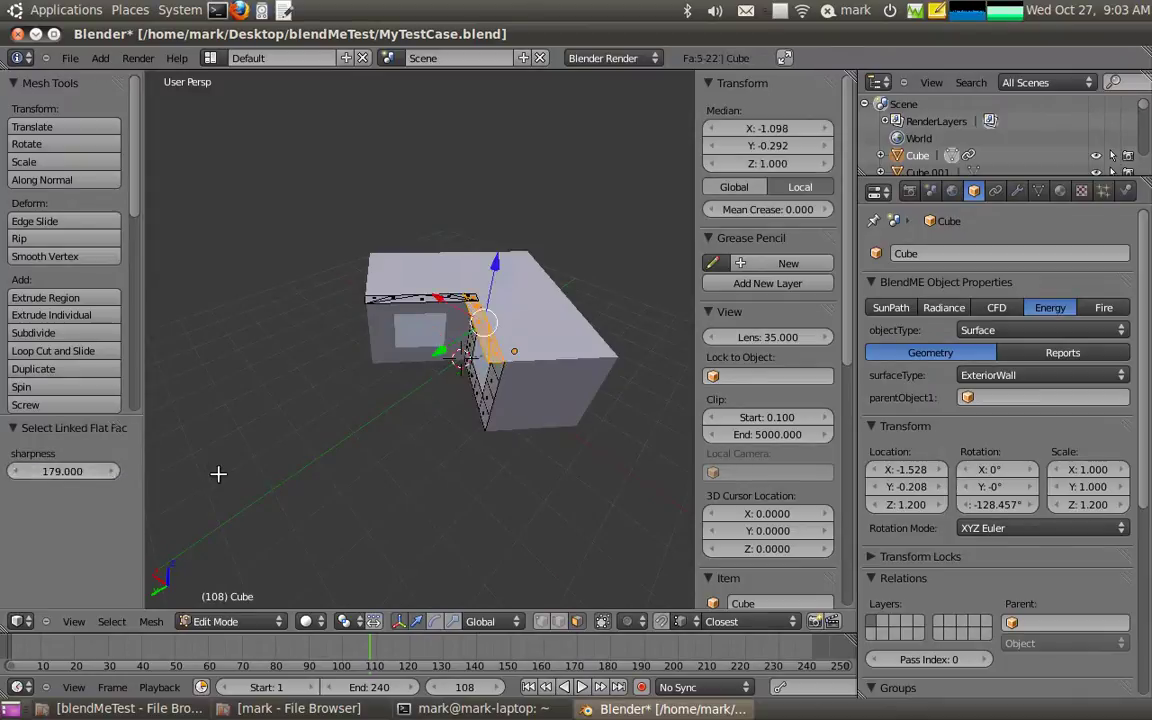
pyautogui.press('p')
pyautogui.press('Return')
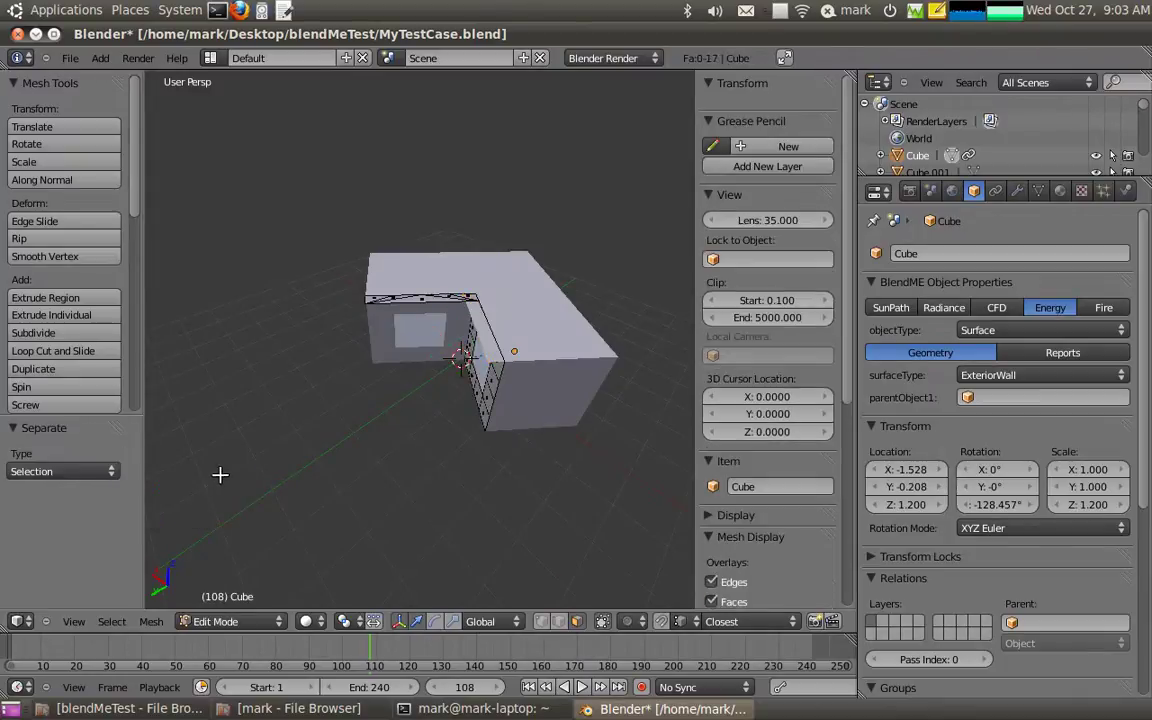
# Separate the faces along the top front edge, then return to Object Mode.
pyautogui.rightClick(413, 297)
pyautogui.press('space')
pyautogui.press('Return')
pyautogui.click(96, 471)
pyautogui.write('179')
pyautogui.press('Return')
pyautogui.press('p')
pyautogui.press('Return')
pyautogui.moveTo(394, 486); pyautogui.dragTo(358, 389, button='middle')
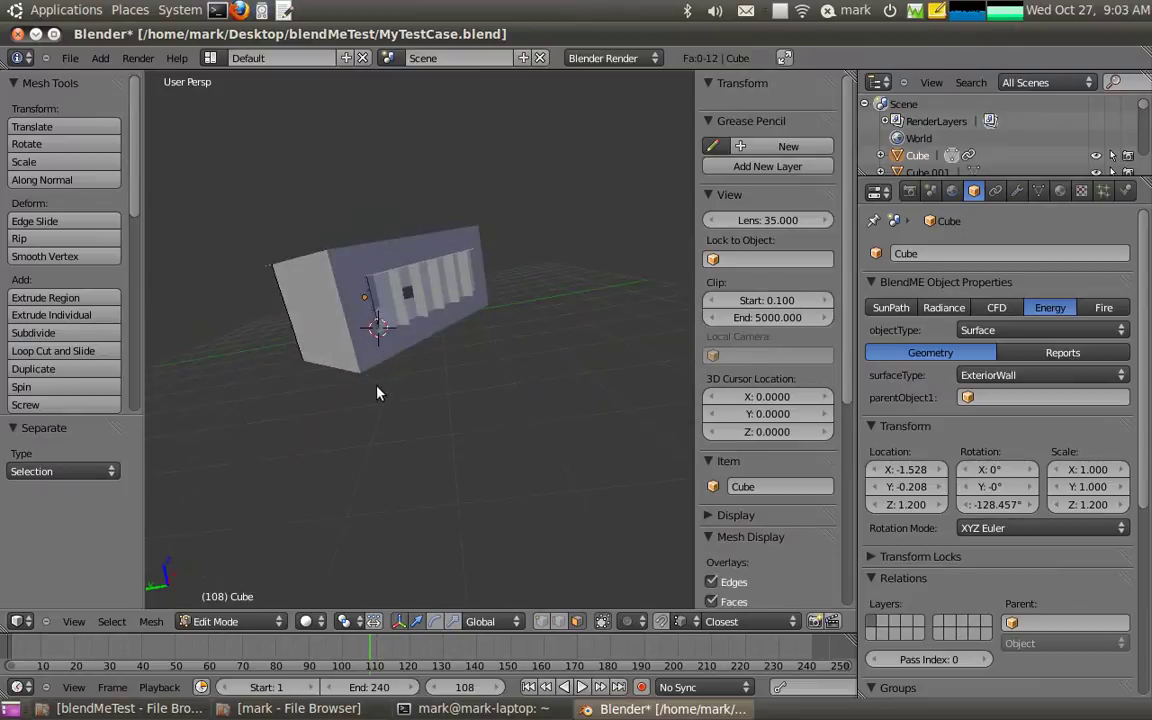
pyautogui.press('Tab')
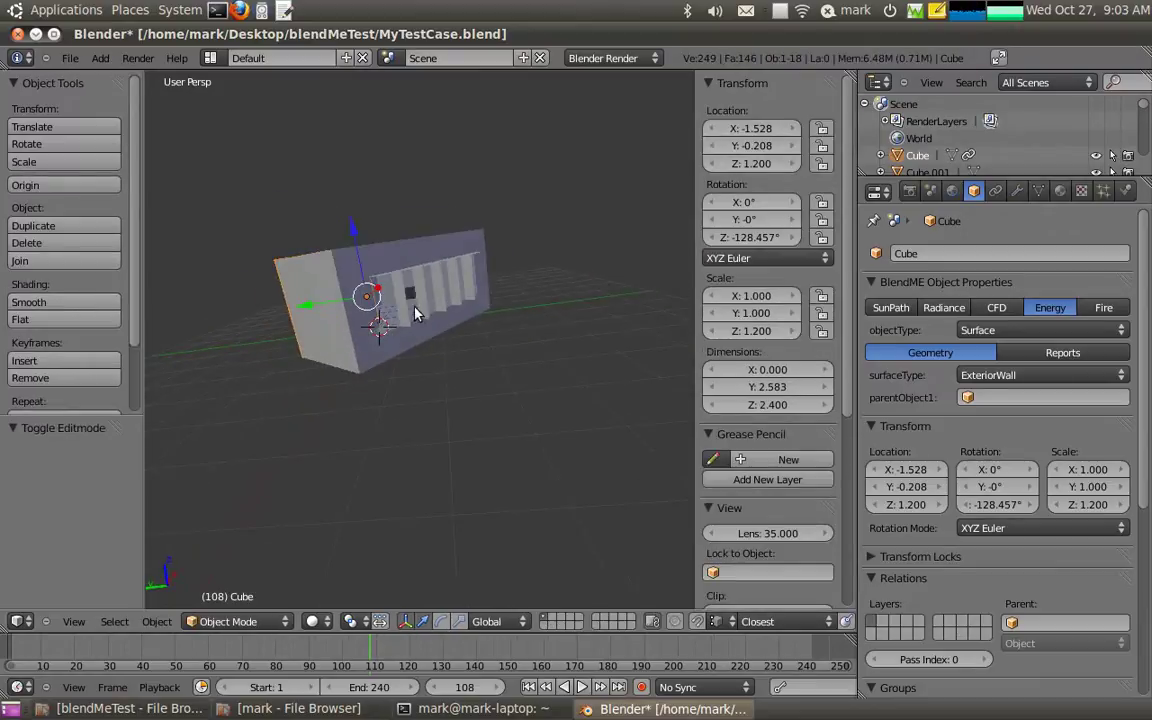
# Select Cube.001 and set its Window material type to Glazing.
pyautogui.rightClick(415, 303)
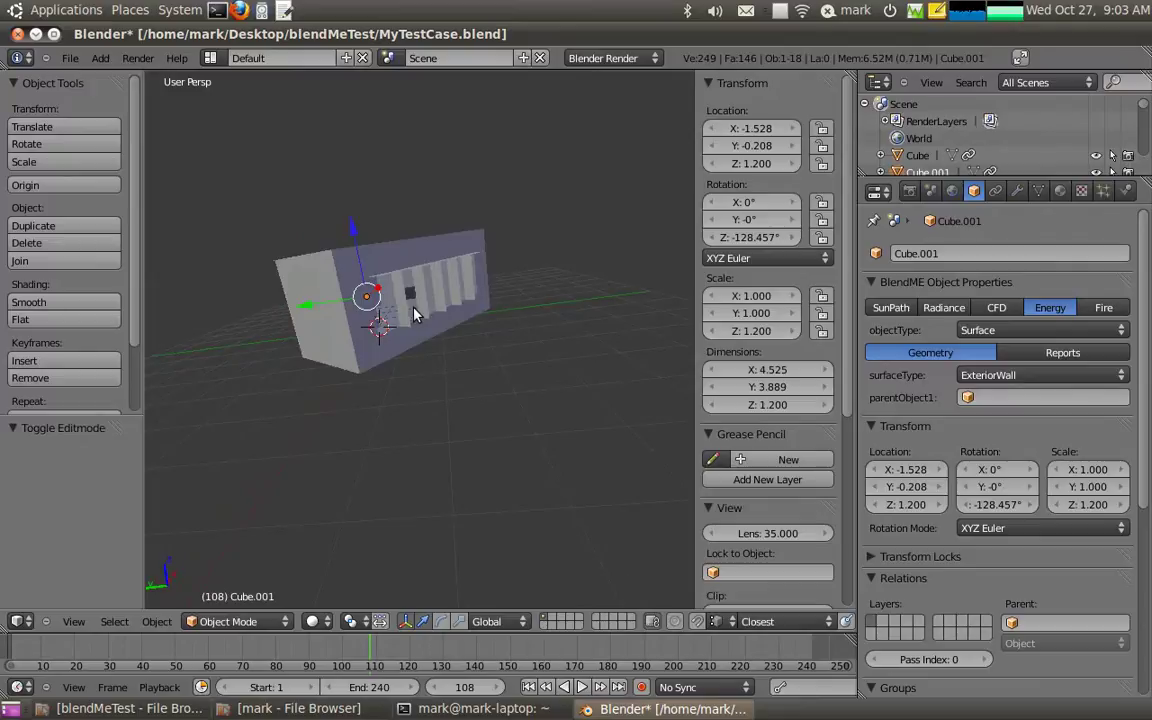
pyautogui.press('Tab')
pyautogui.moveTo(458, 375)
pyautogui.mouseDown(button='middle')
pyautogui.moveTo(340, 420)
pyautogui.moveTo(450, 406)
pyautogui.moveTo(368, 399)
pyautogui.moveTo(412, 377)
pyautogui.moveTo(560, 373)
pyautogui.moveTo(463, 377)
pyautogui.mouseUp(button='middle')
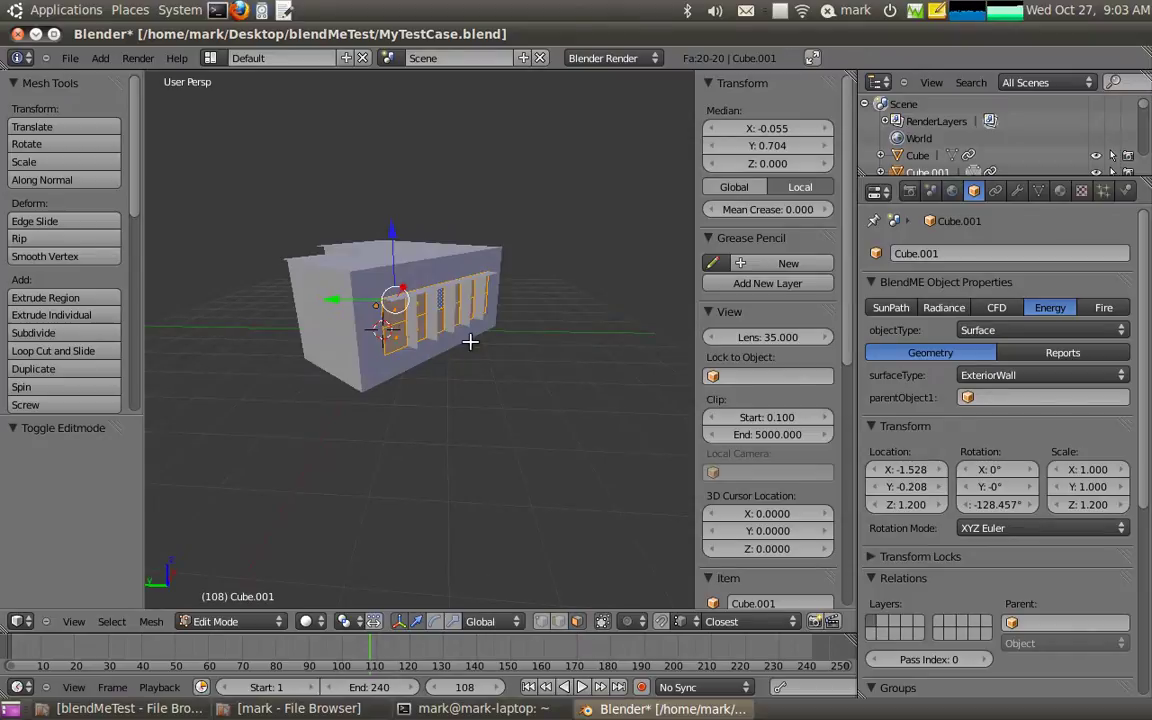
pyautogui.press('Tab')
pyautogui.rightClick(422, 330)
pyautogui.rightClick(400, 332)
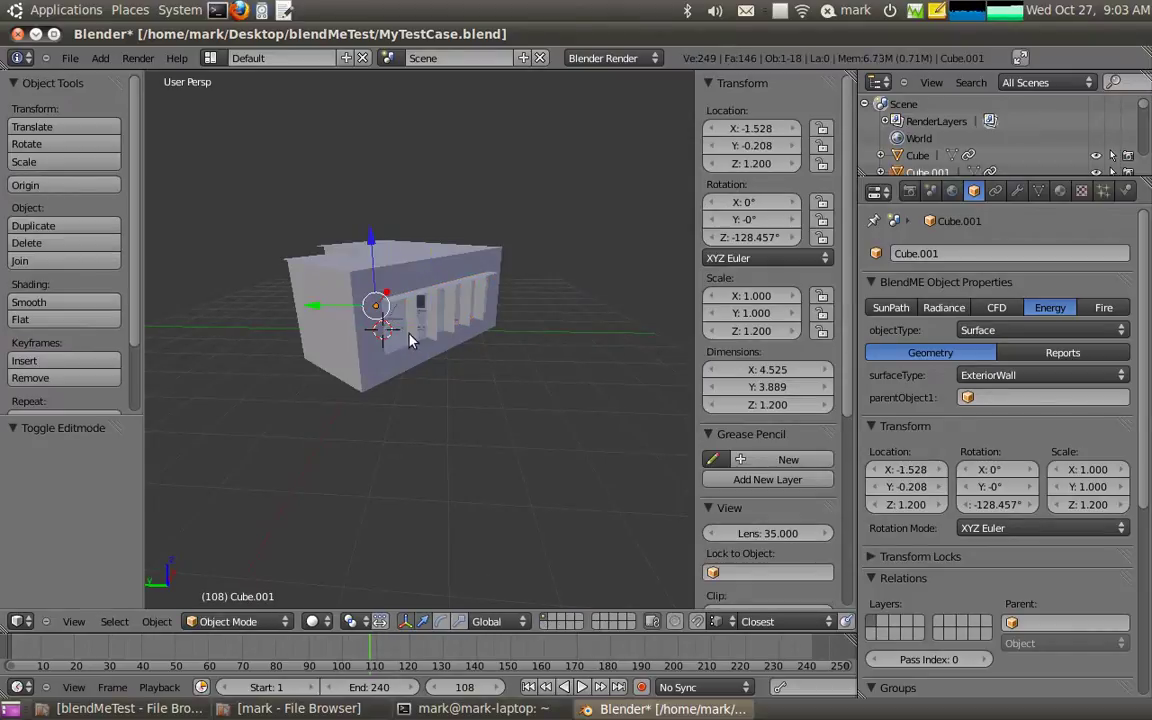
pyautogui.click(1060, 191)
pyautogui.click(1040, 411)
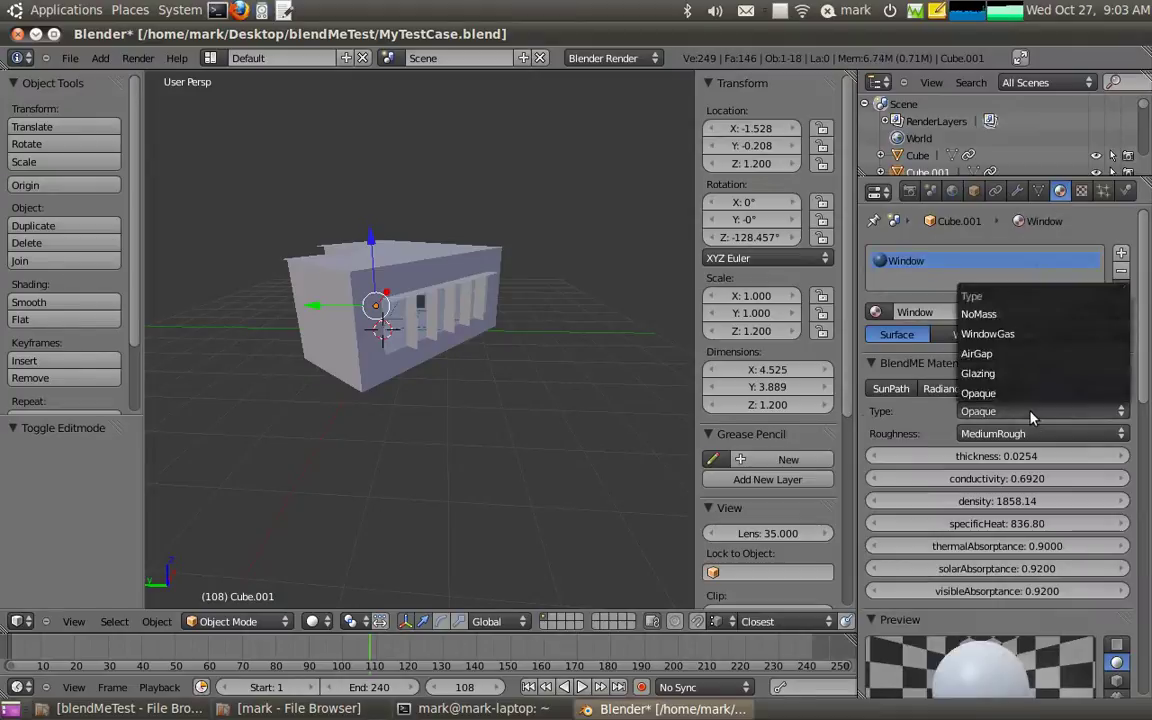
pyautogui.click(985, 370)
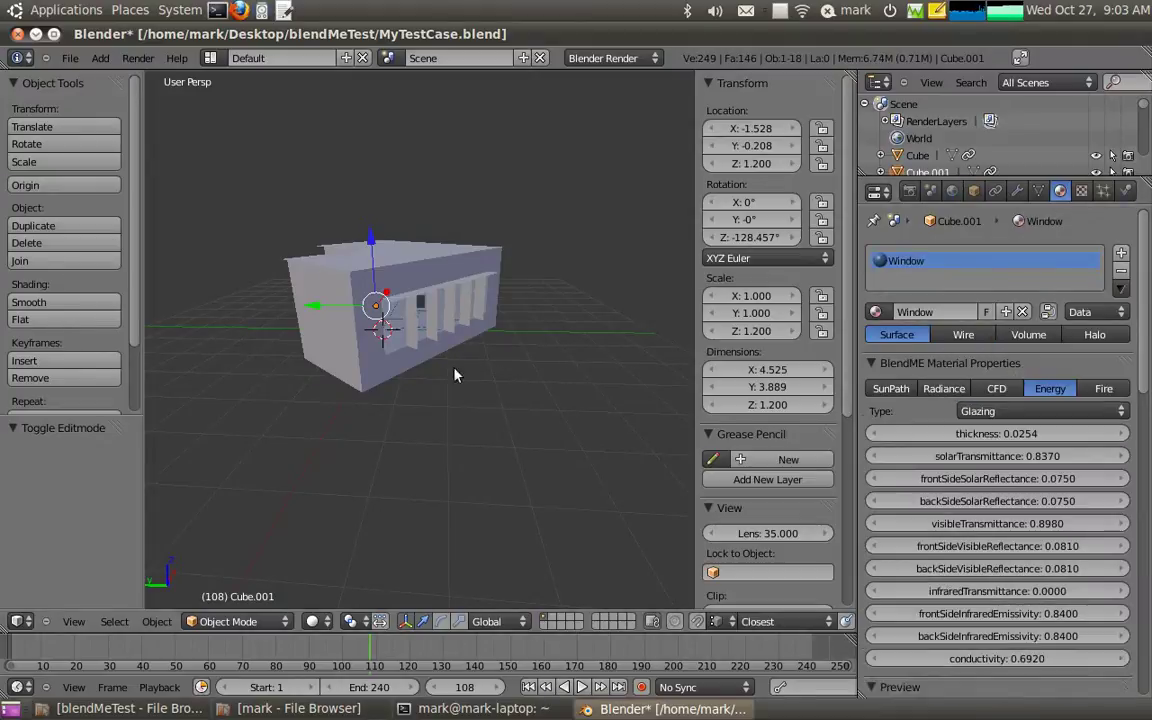
# Set Cube.001's BlendME objectType to Opening and recheck the Window material.
pyautogui.rightClick(399, 345)
pyautogui.rightClick(395, 341)
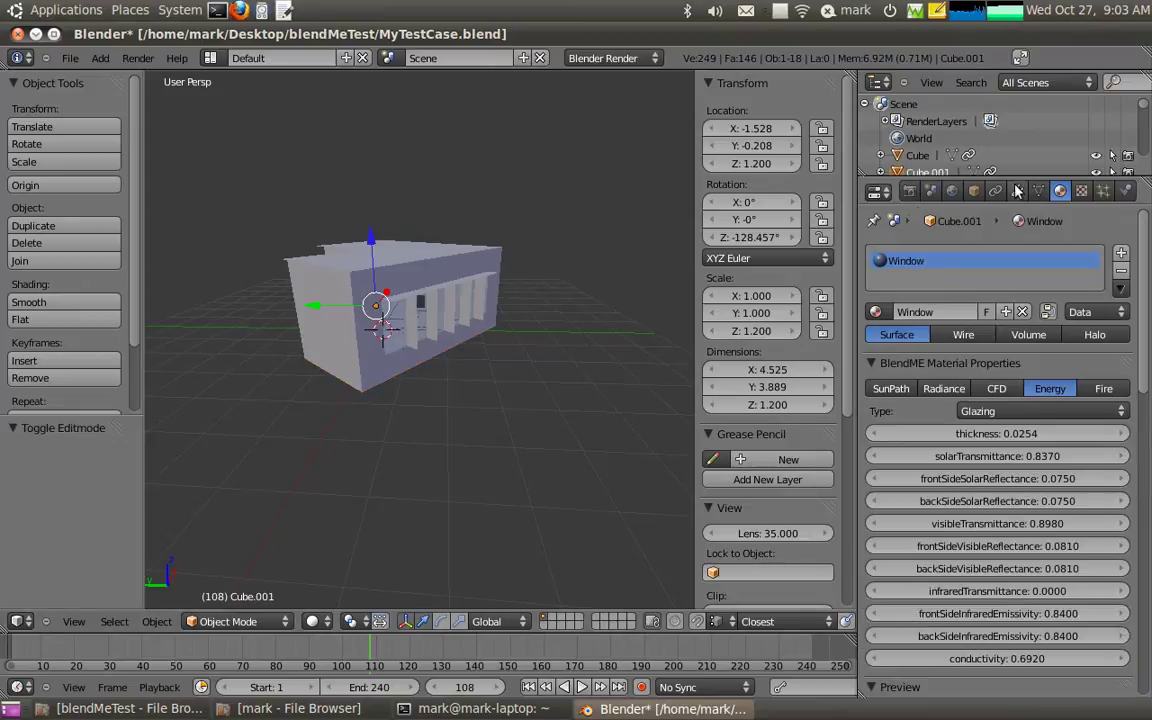
pyautogui.click(973, 192)
pyautogui.click(1040, 331)
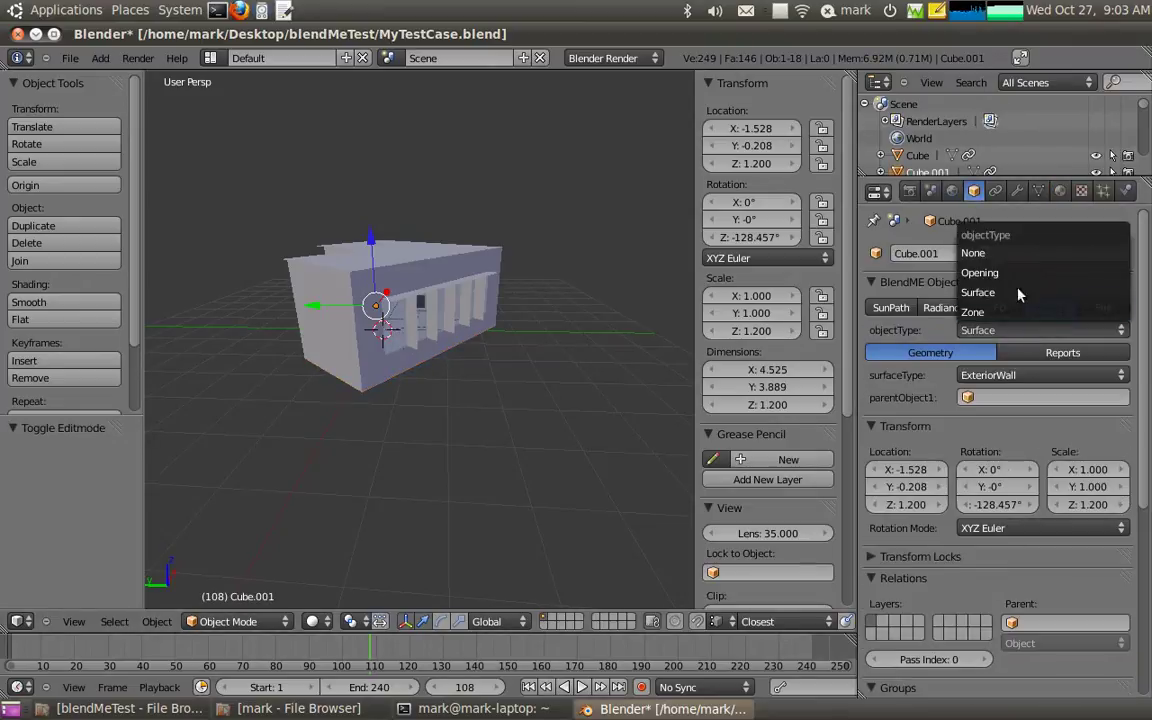
pyautogui.click(1018, 272)
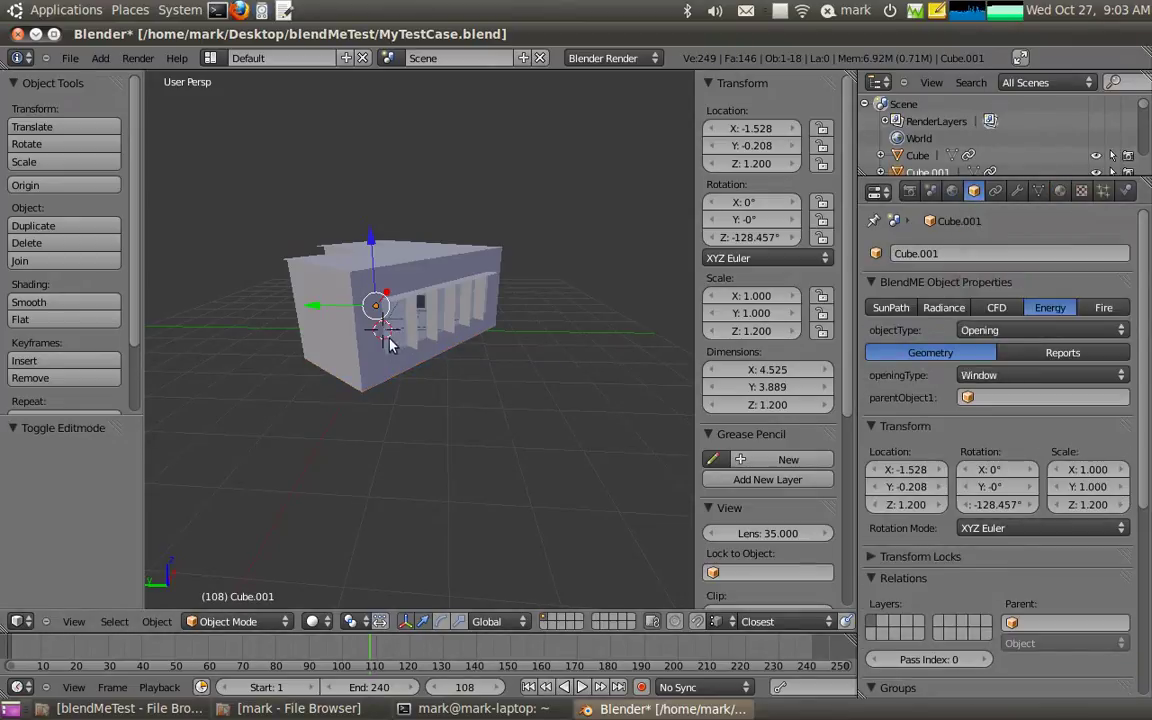
pyautogui.click(1060, 190)
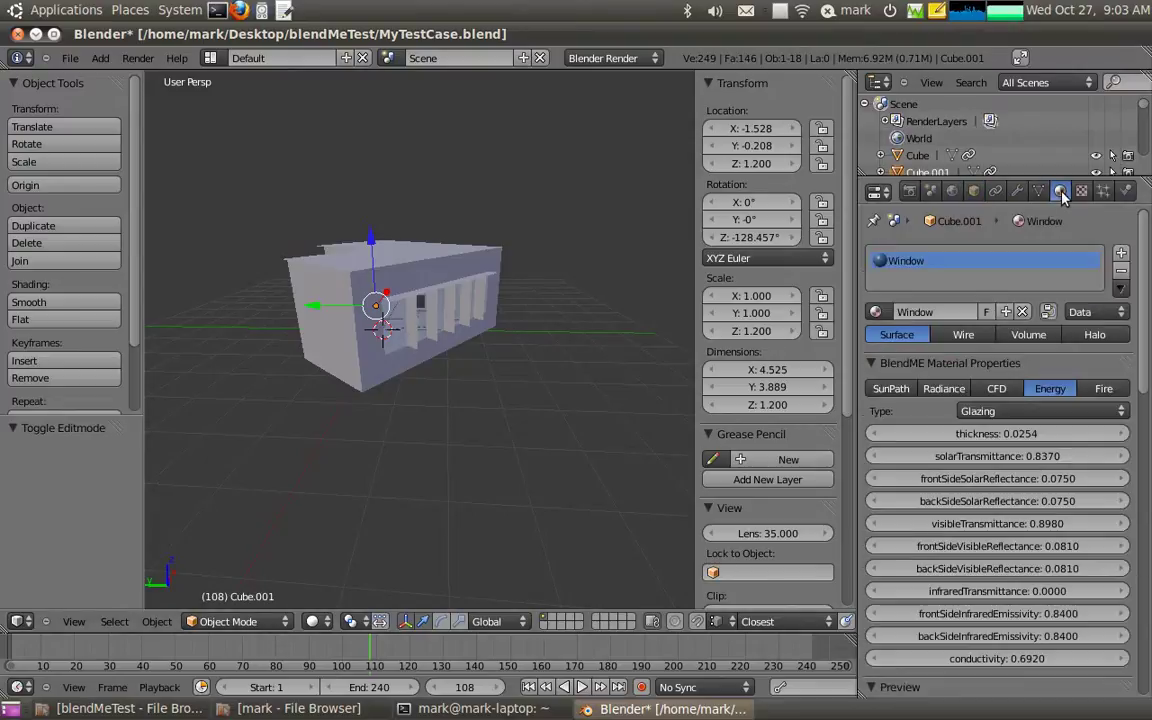
pyautogui.click(976, 192)
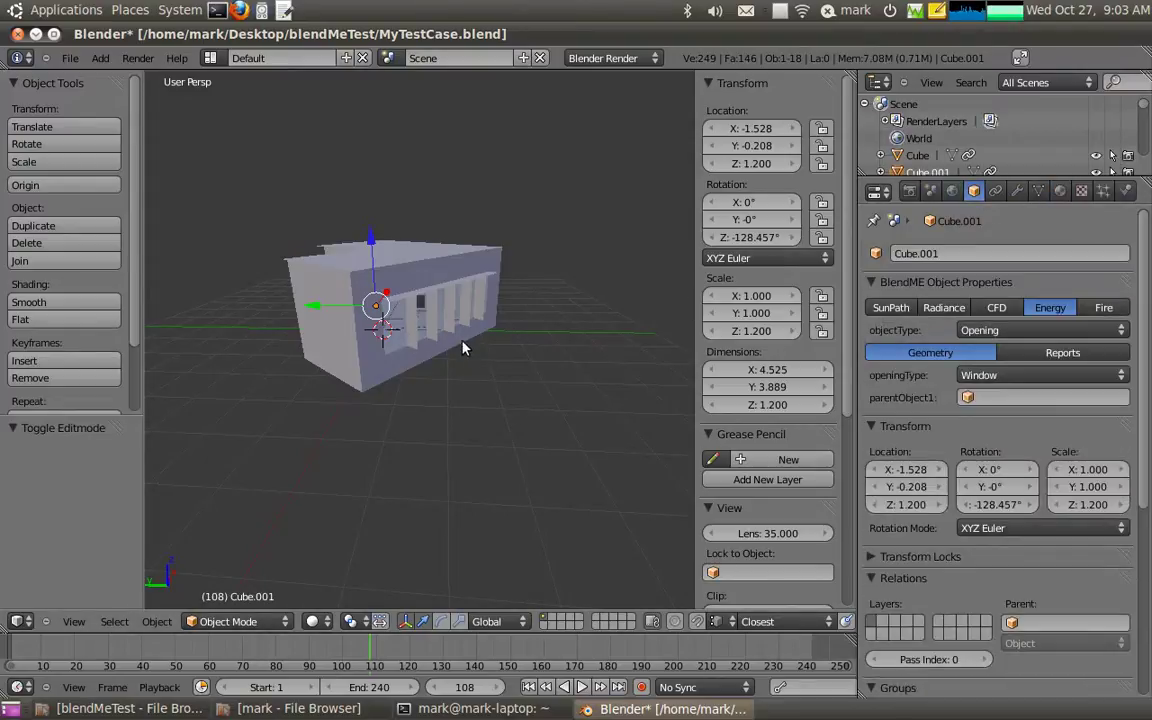
# Split the first wall's window faces into their own object using linked flat faces.
pyautogui.press('Tab')
pyautogui.rightClick(395, 333)
pyautogui.press('space')
pyautogui.click(485, 398)
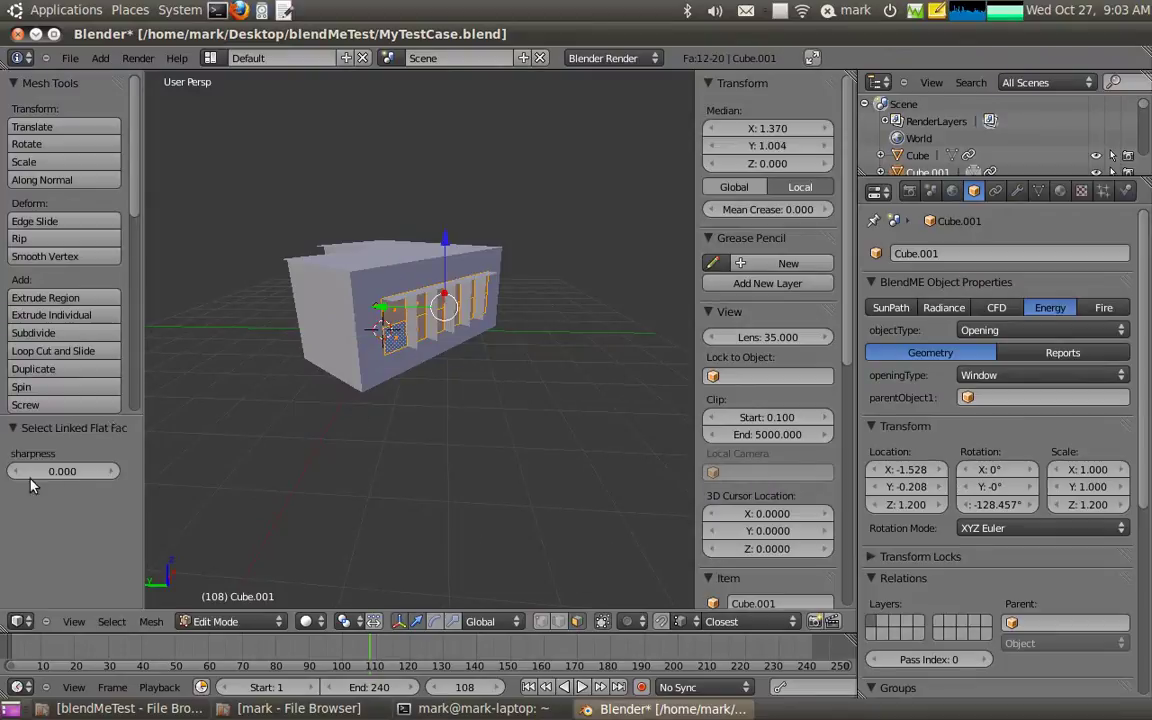
pyautogui.click(97, 477)
pyautogui.press('Return')
pyautogui.press('p')
pyautogui.click(278, 432)
# Split off the other wall's window faces, then return to Object Mode and select Cube.008.
pyautogui.moveTo(278, 432); pyautogui.dragTo(385, 396, button='middle')
pyautogui.rightClick(465, 303)
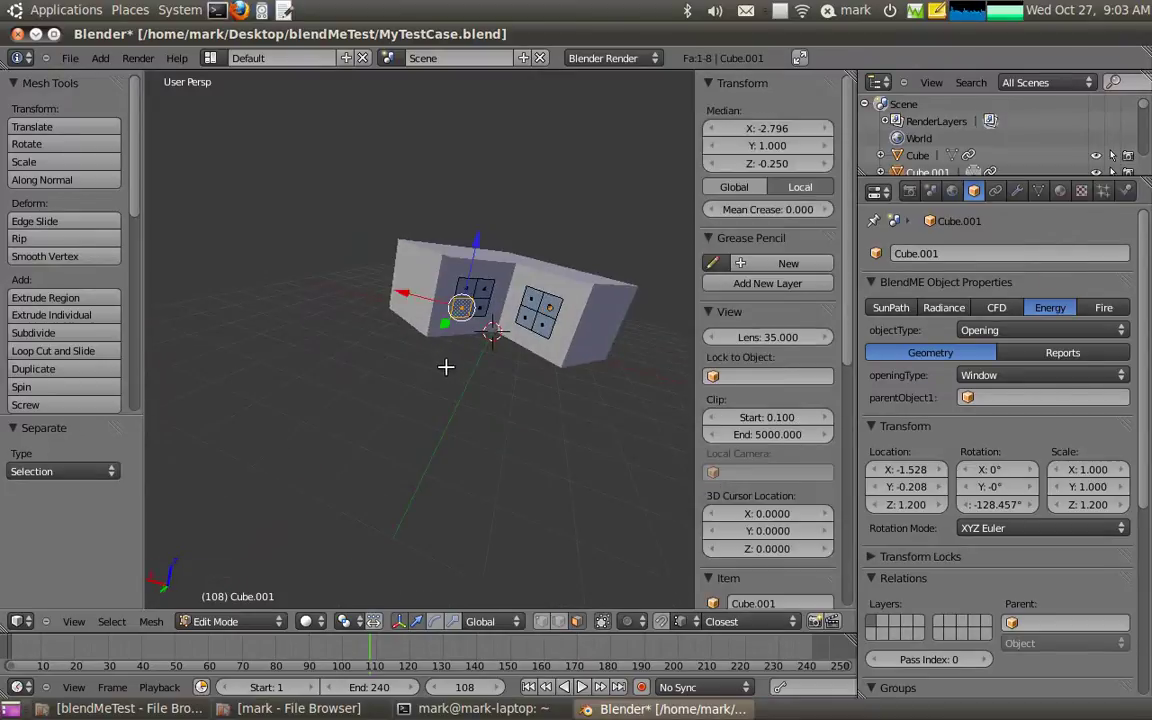
pyautogui.press('space')
pyautogui.press('Return')
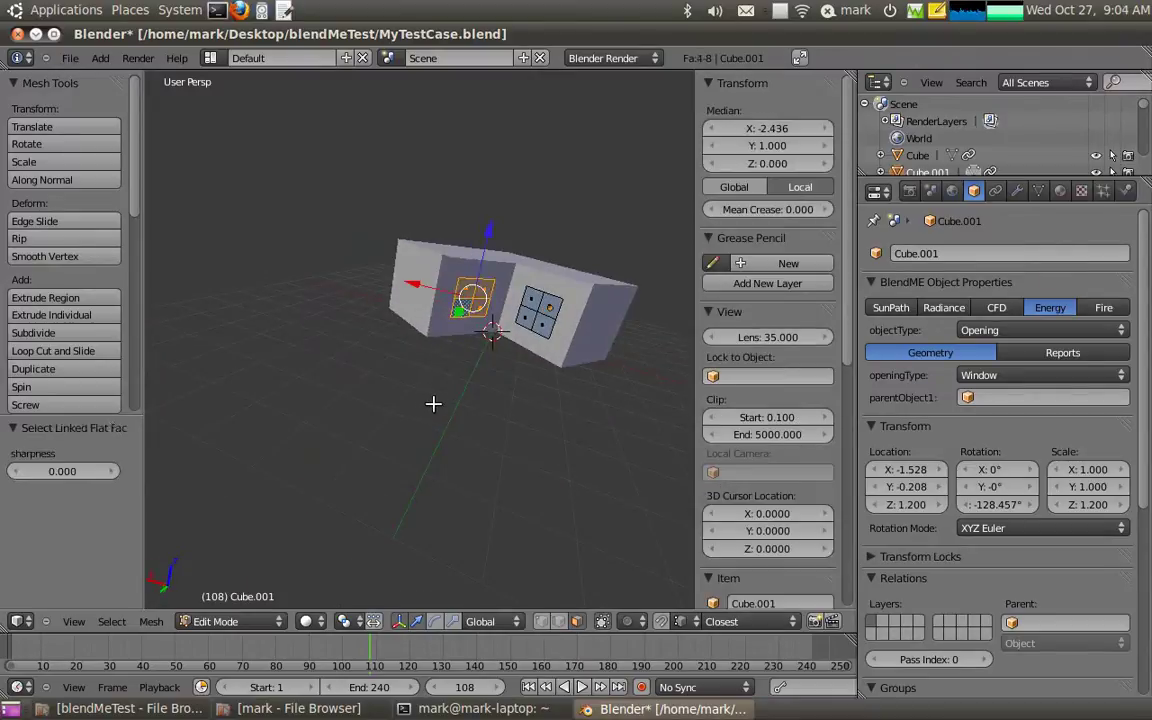
pyautogui.press('p')
pyautogui.click(454, 398)
pyautogui.press('Tab')
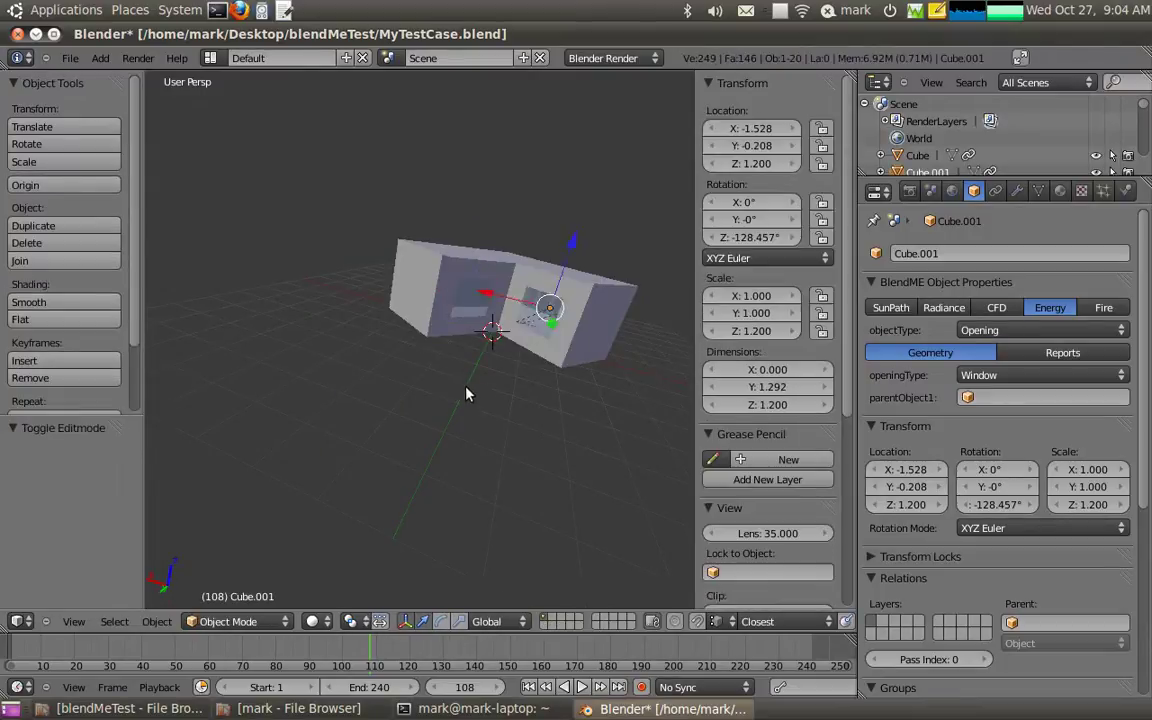
pyautogui.moveTo(450, 316); pyautogui.dragTo(371, 414, button='middle')
pyautogui.rightClick(380, 390)
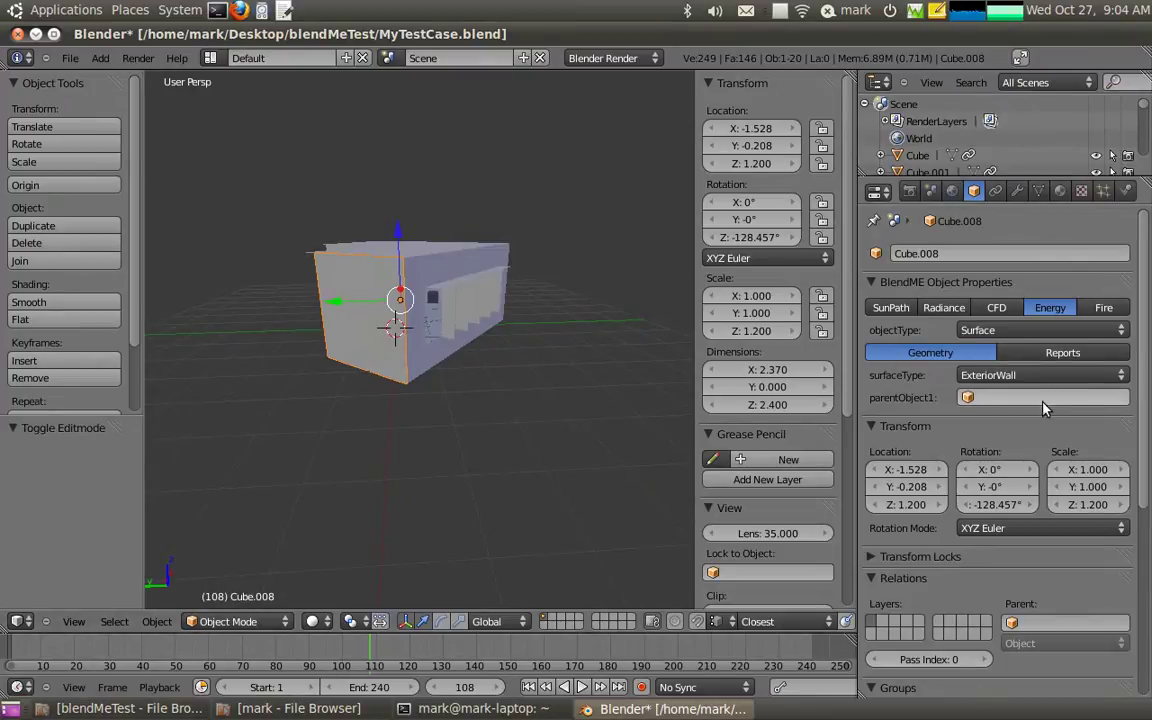
# Rename the small cube inside the room to Zone01.
pyautogui.click(1000, 399)
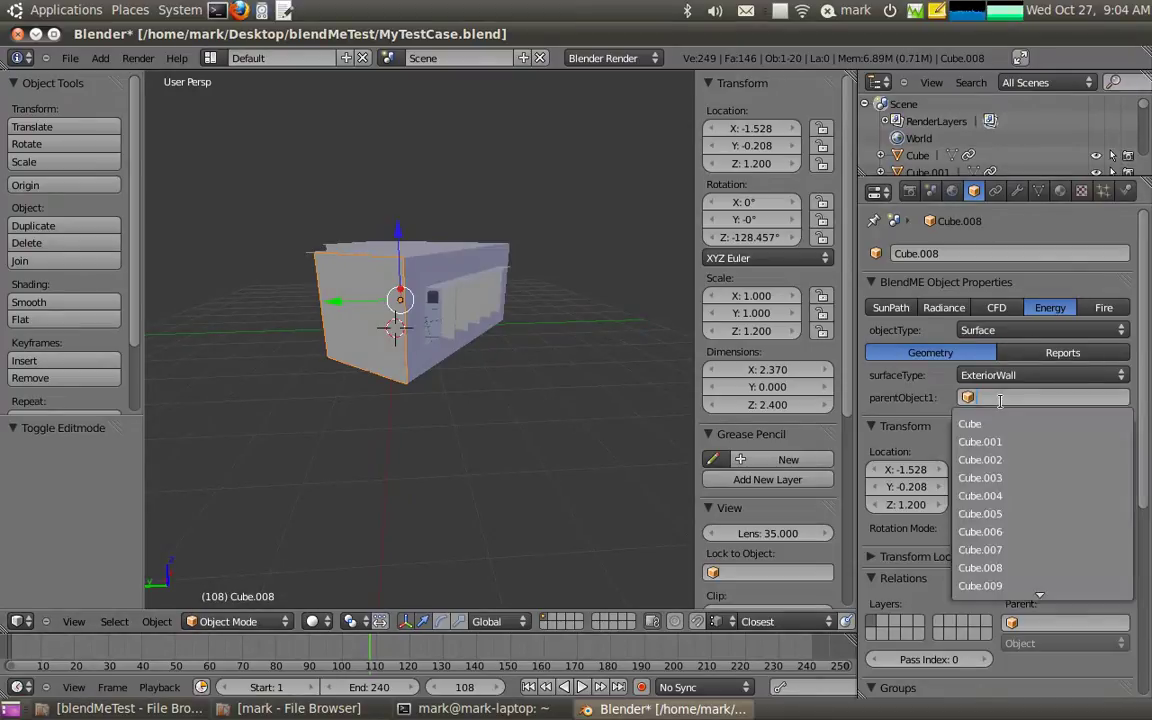
pyautogui.write('Zo')
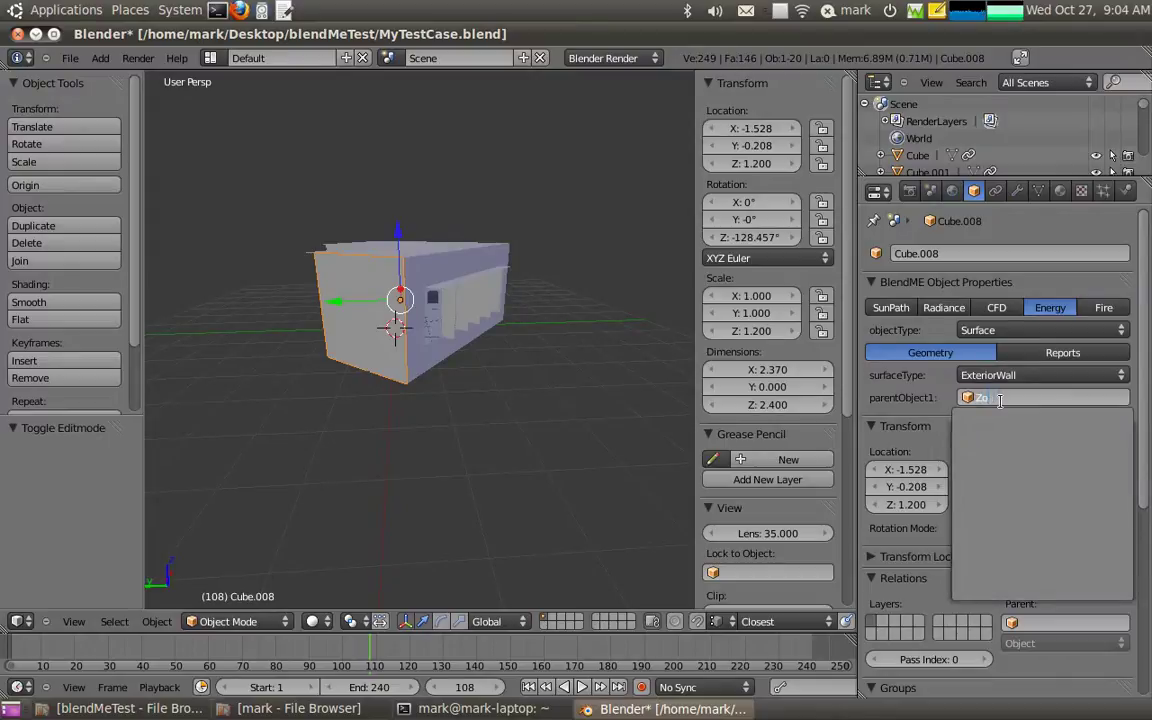
pyautogui.press('BackSpace')
pyautogui.moveTo(643, 386); pyautogui.dragTo(489, 381, button='middle')
pyautogui.scroll(6, 487, 358)
pyautogui.scroll(-4, 508, 331)
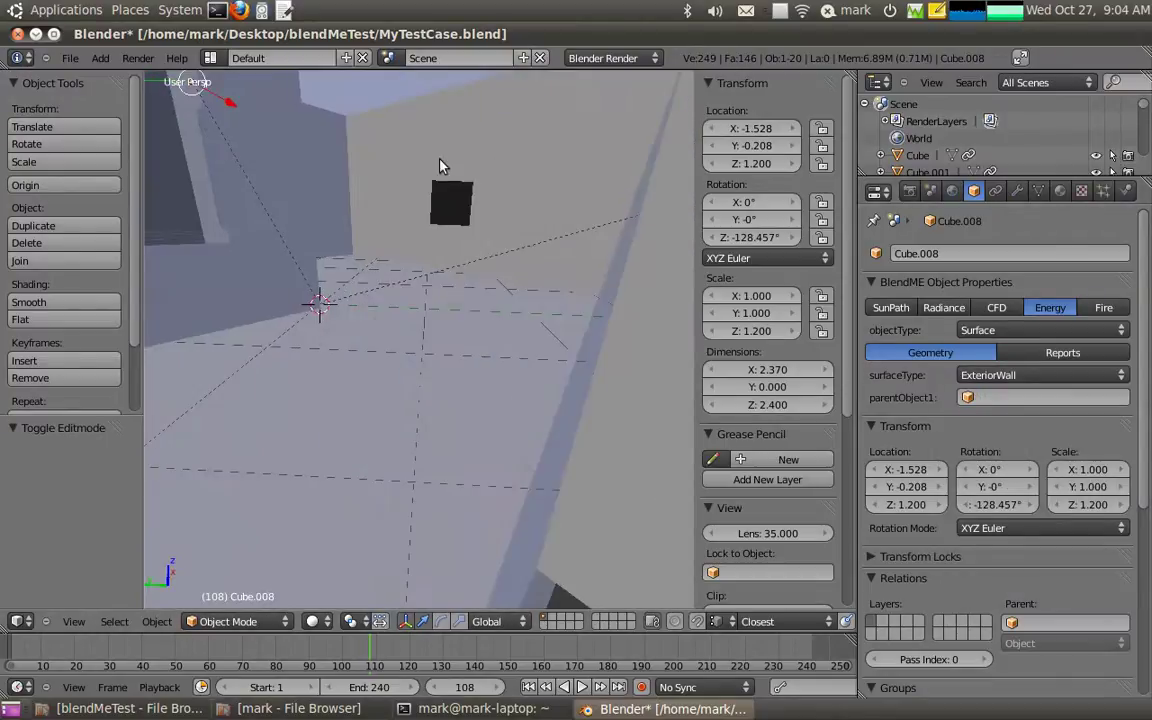
pyautogui.rightClick(450, 204)
pyautogui.click(979, 250)
pyautogui.press('Return')
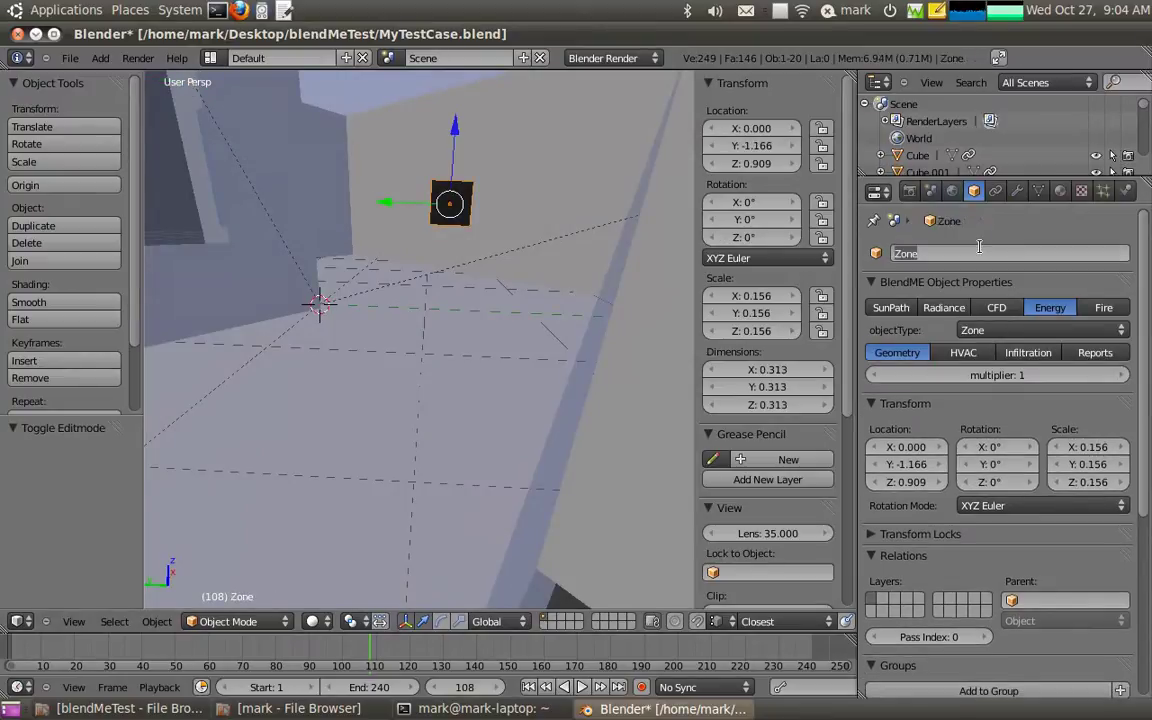
pyautogui.write('01')
pyautogui.press('Return')
# Make Zone01 the parent object of the exterior wall Cube.008.
pyautogui.moveTo(442, 269); pyautogui.dragTo(453, 357, button='middle')
pyautogui.rightClick(450, 318)
pyautogui.click(984, 397)
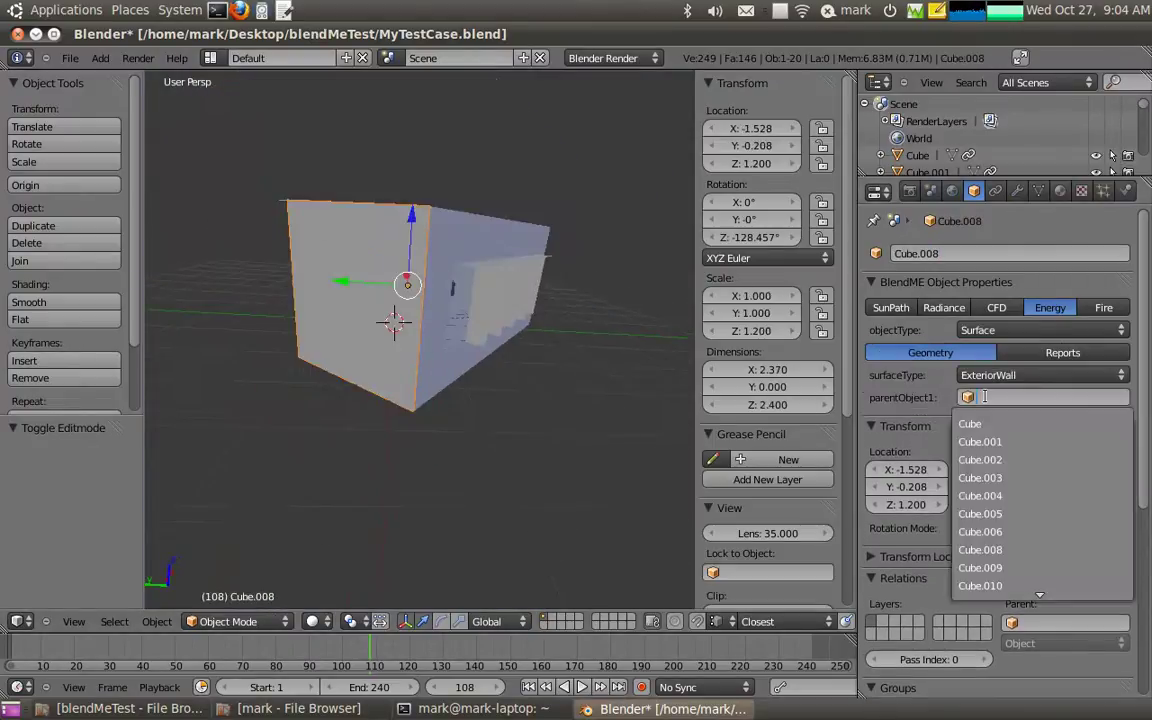
pyautogui.write('Zon')
pyautogui.click(993, 426)
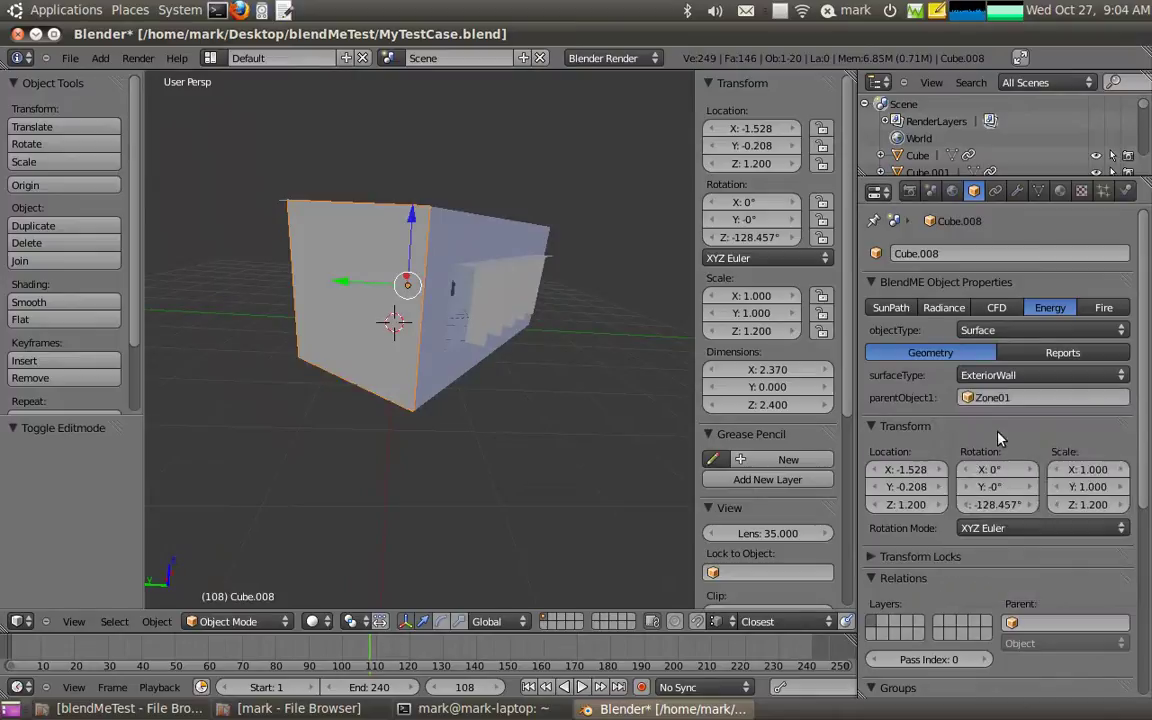
pyautogui.moveTo(450, 348); pyautogui.dragTo(445, 383, button='middle')
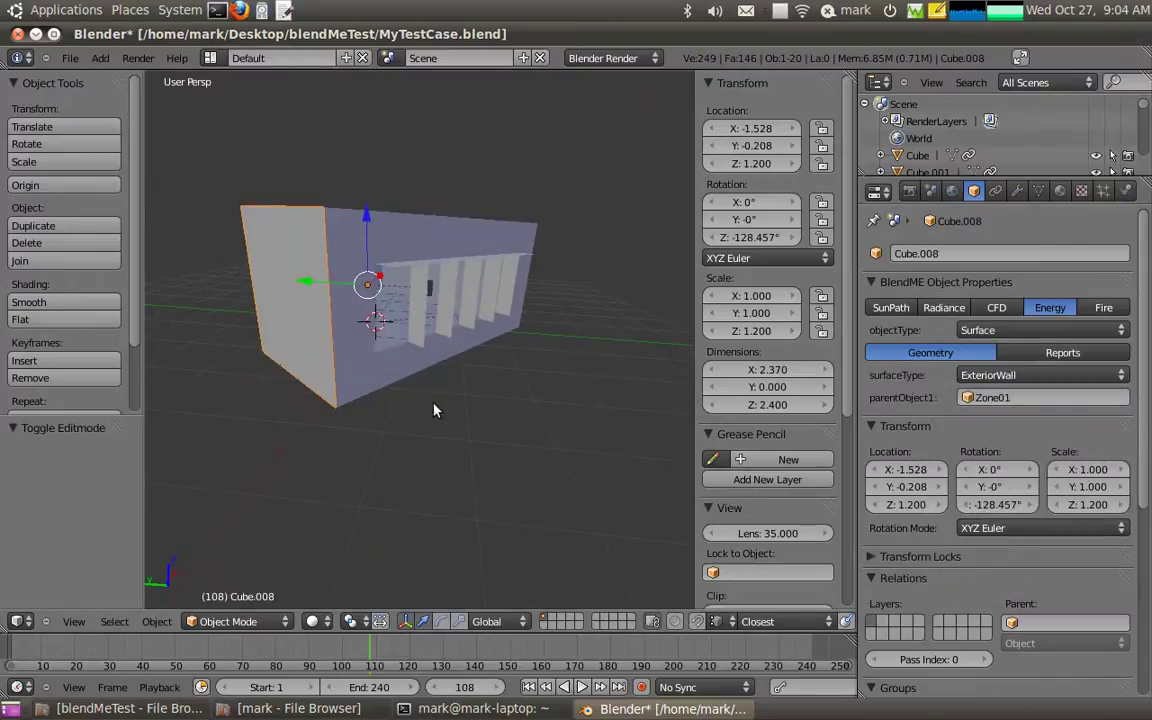
# Move every object's origin to its geometry.
pyautogui.press('a')
pyautogui.press('a')
pyautogui.click(162, 622)
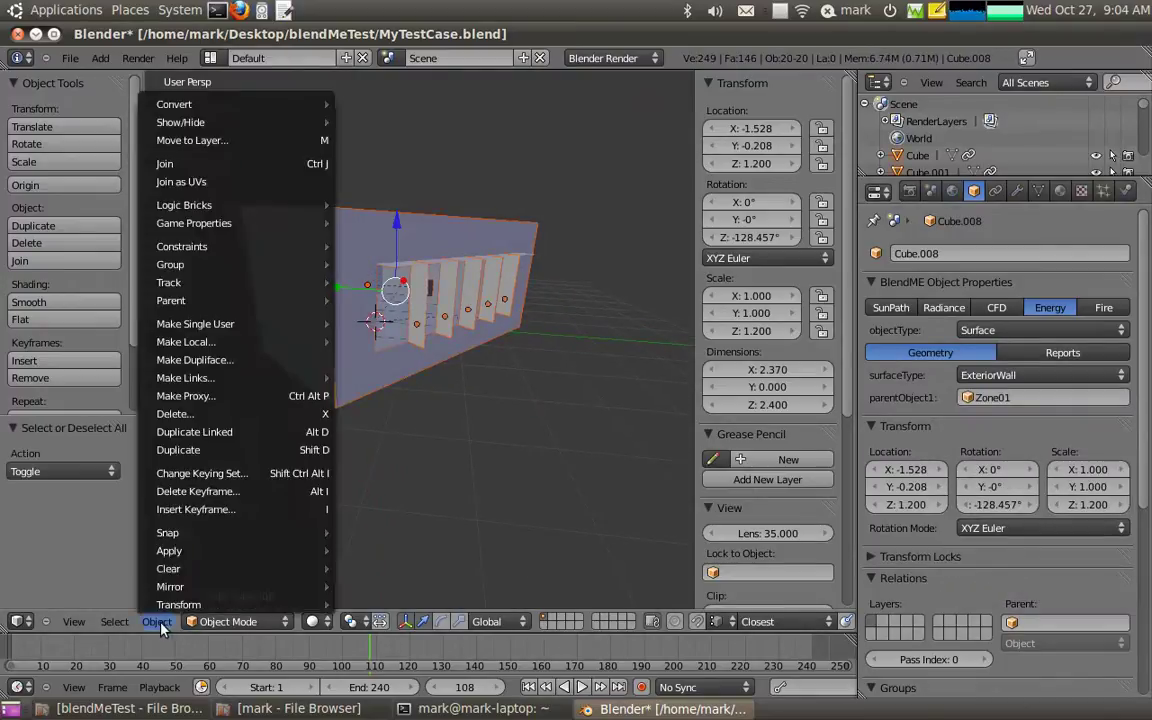
pyautogui.moveTo(175, 604)
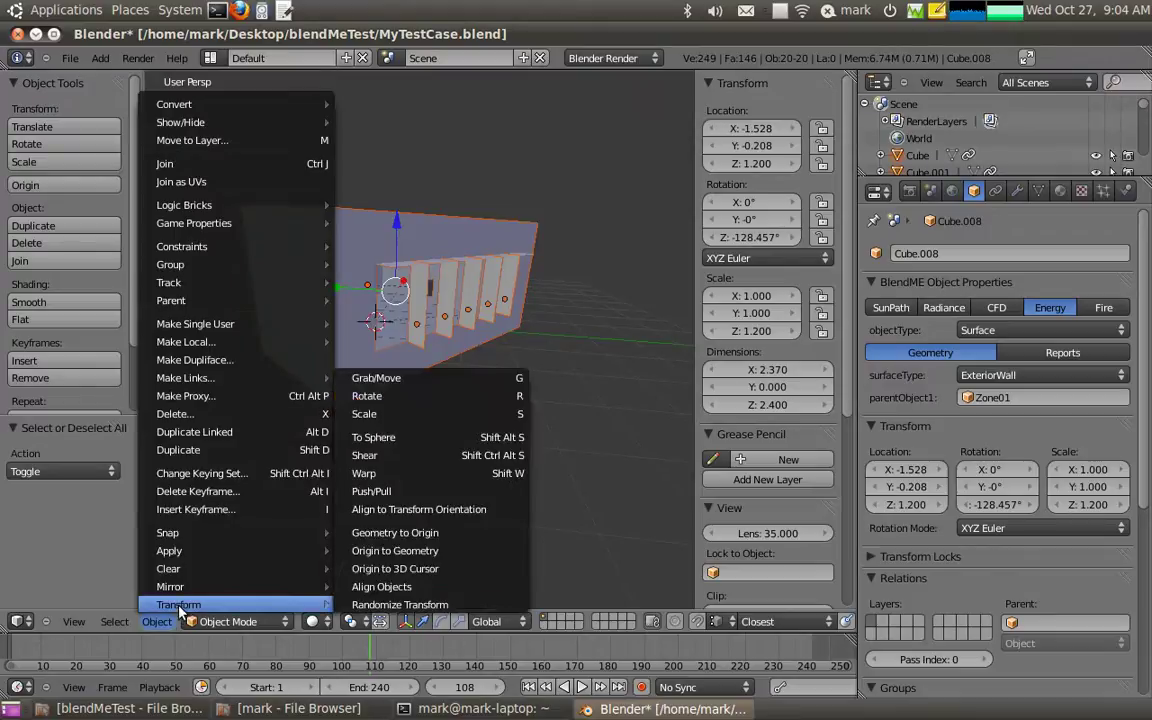
pyautogui.click(395, 552)
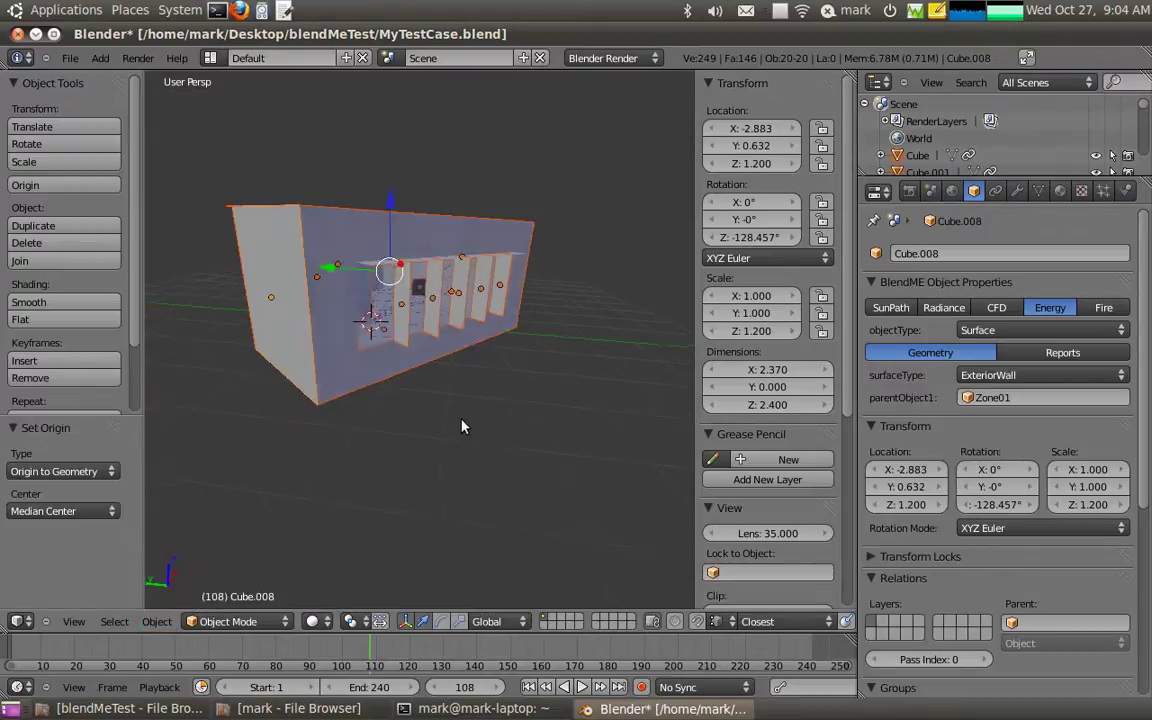
pyautogui.moveTo(462, 427); pyautogui.dragTo(342, 362, button='middle')
# Set Zone01 as the parent of walls Cube.009 and Cube.015.
pyautogui.rightClick(352, 392)
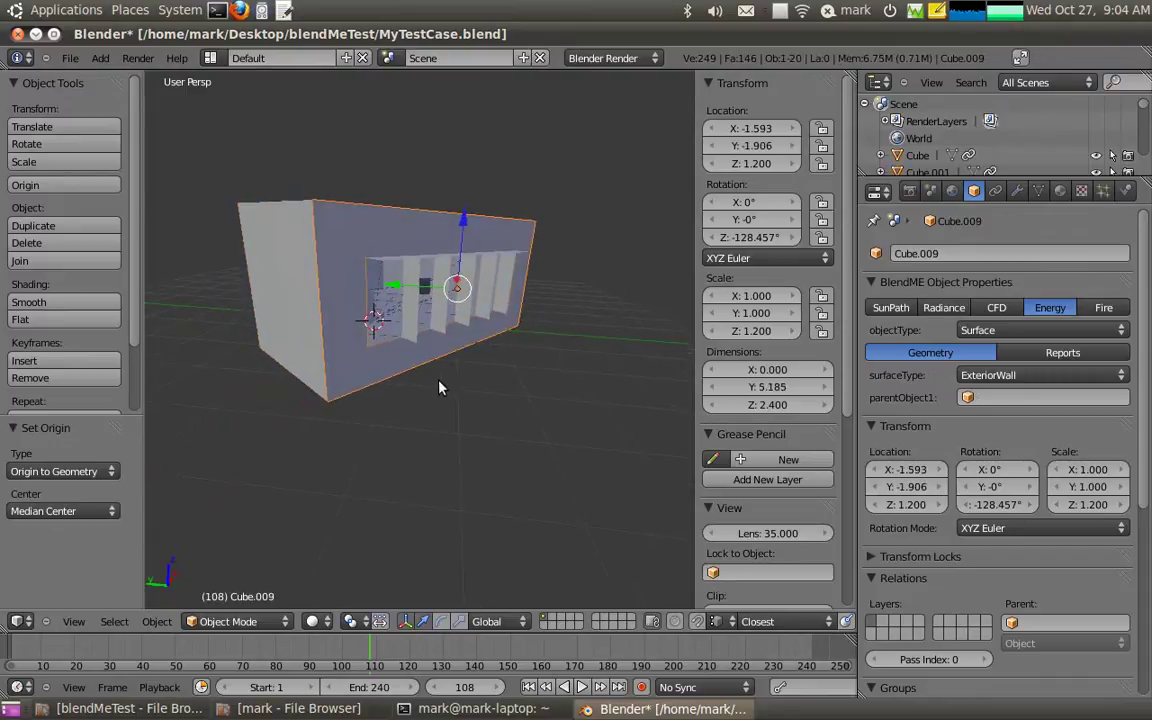
pyautogui.click(995, 398)
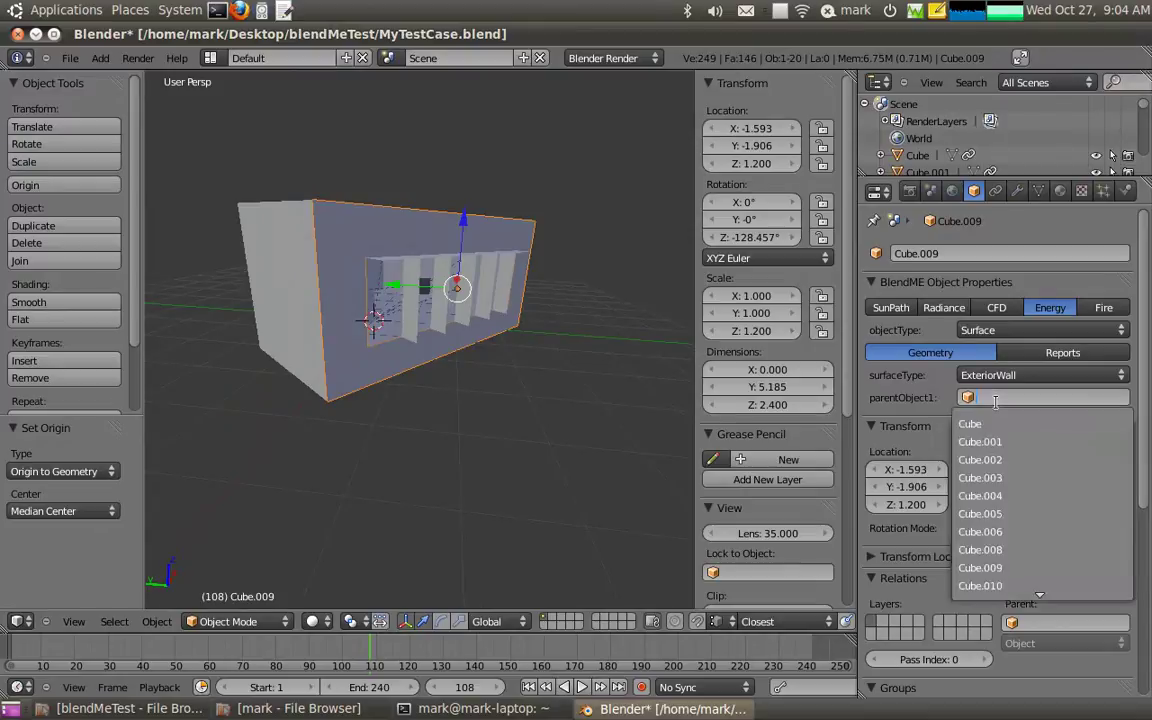
pyautogui.write('Z')
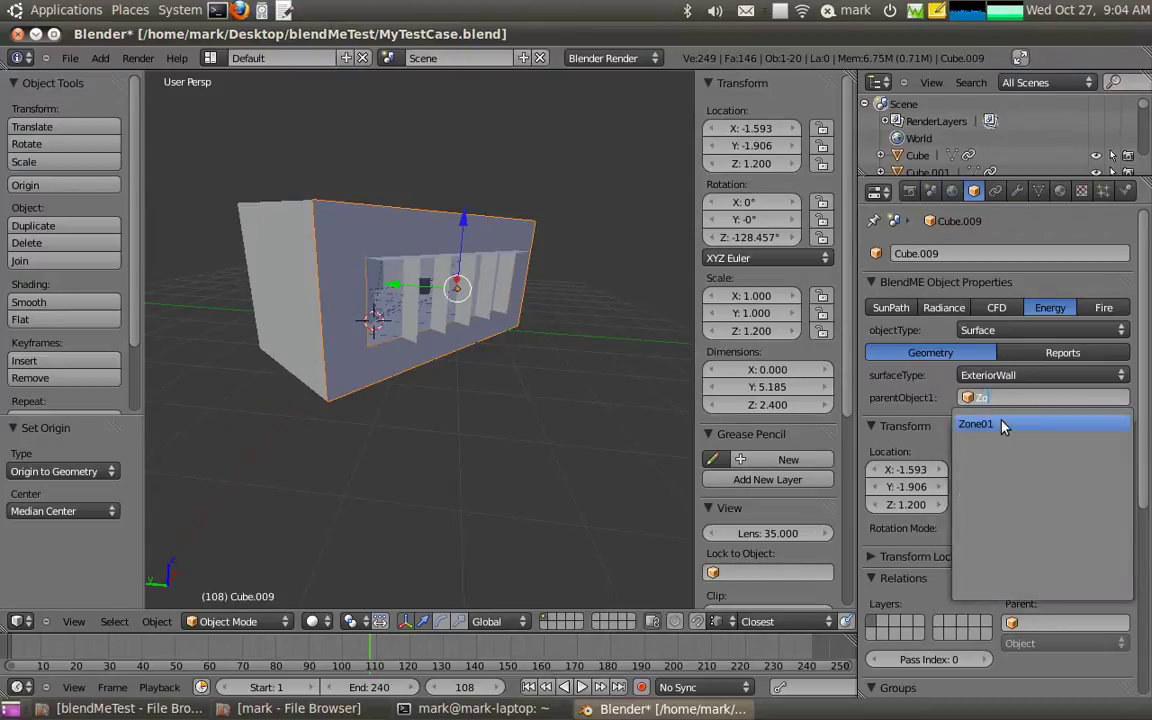
pyautogui.write('o')
pyautogui.click(1003, 426)
pyautogui.moveTo(609, 447); pyautogui.dragTo(456, 461, button='middle')
pyautogui.rightClick(387, 294)
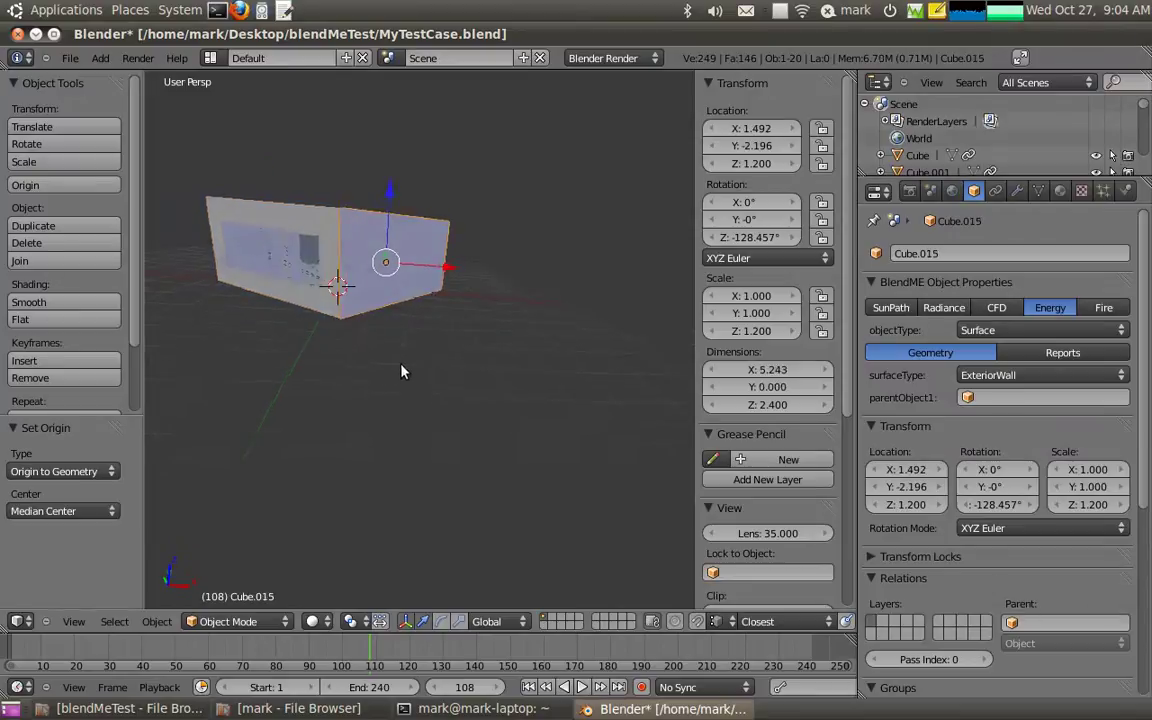
pyautogui.click(989, 398)
pyautogui.write('Zon')
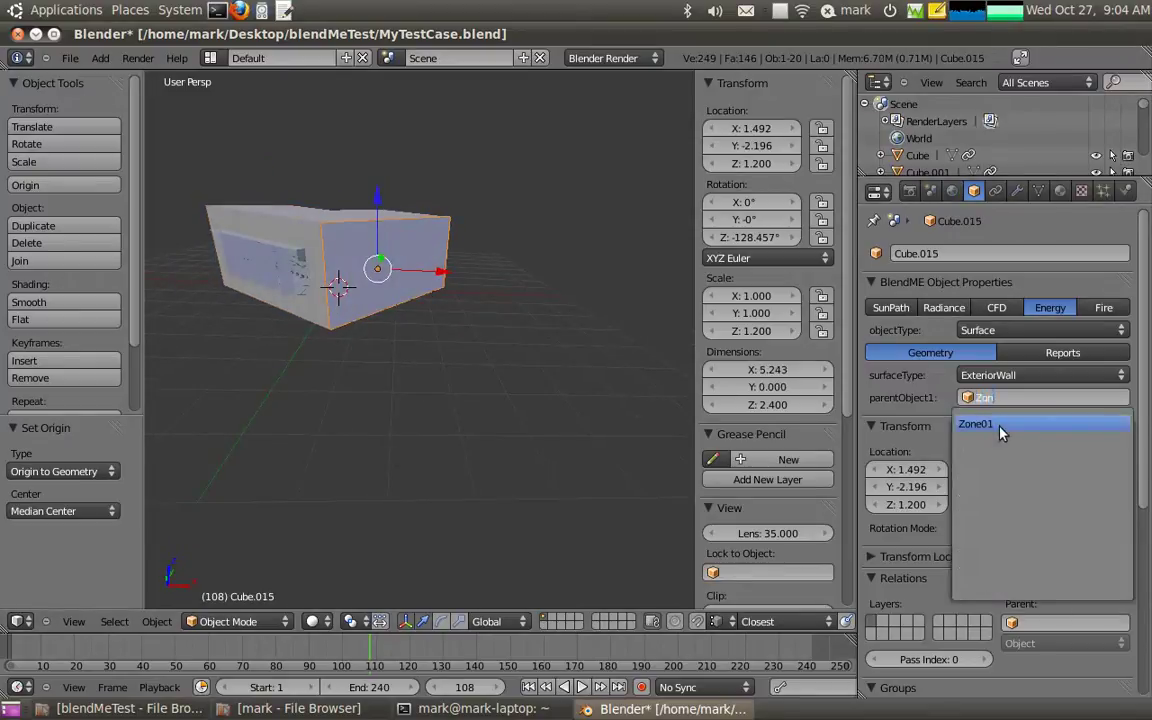
pyautogui.click(1001, 425)
# Set Zone01 as the parent of walls Cube.013 and Cube.014.
pyautogui.moveTo(455, 336); pyautogui.dragTo(433, 316, button='middle')
pyautogui.rightClick(507, 300)
pyautogui.click(997, 398)
pyautogui.write('Zon')
pyautogui.click(1000, 424)
pyautogui.moveTo(541, 321); pyautogui.dragTo(465, 291, button='middle')
pyautogui.rightClick(475, 300)
pyautogui.rightClick(475, 300)
pyautogui.click(1027, 396)
pyautogui.write('Zon')
pyautogui.click(1006, 424)
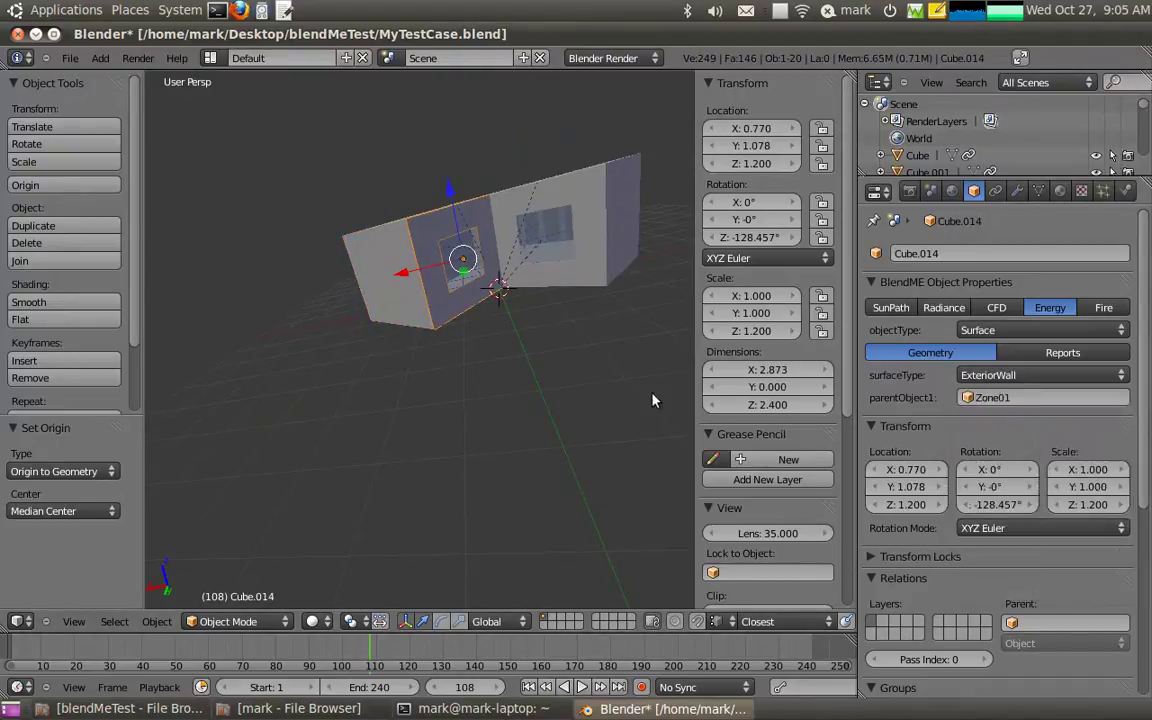
# Set Zone01 as the parent of wall Cube, then select wall Cube.008.
pyautogui.rightClick(567, 287)
pyautogui.click(1005, 397)
pyautogui.write('Zone')
pyautogui.click(1015, 425)
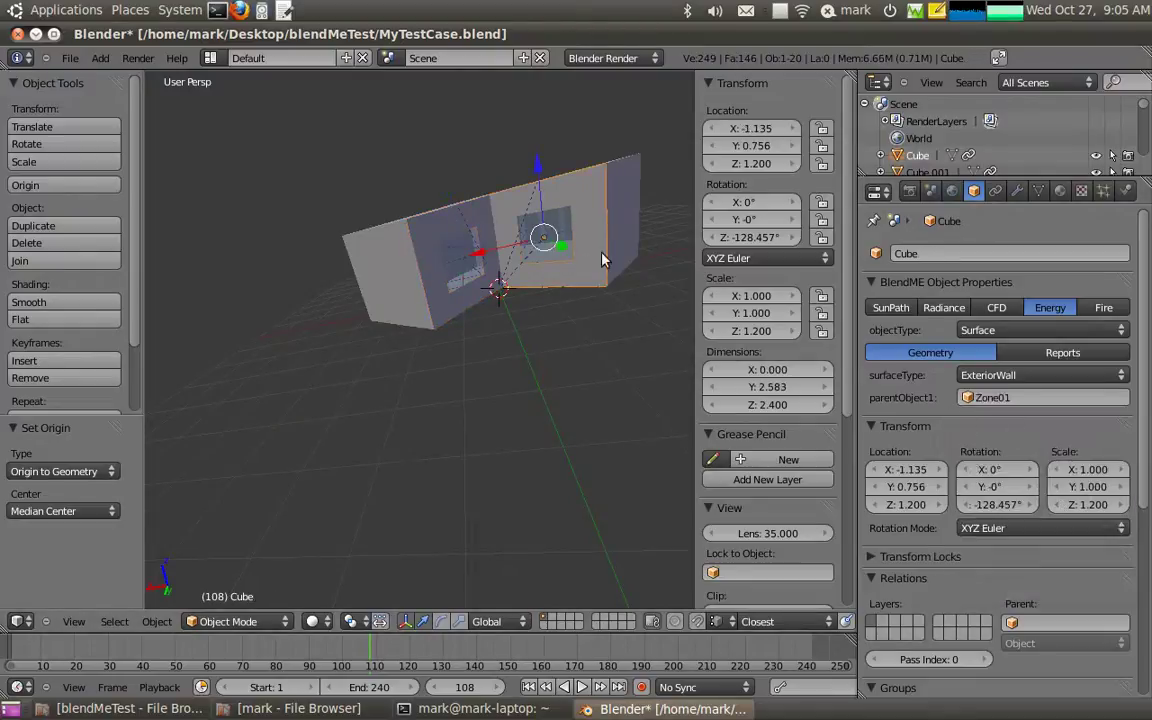
pyautogui.rightClick(609, 285)
pyautogui.moveTo(609, 288); pyautogui.dragTo(532, 320, button='middle')
# Make roof plane Cube.012 a Roof surface with Zone01 as parent.
pyautogui.rightClick(528, 205)
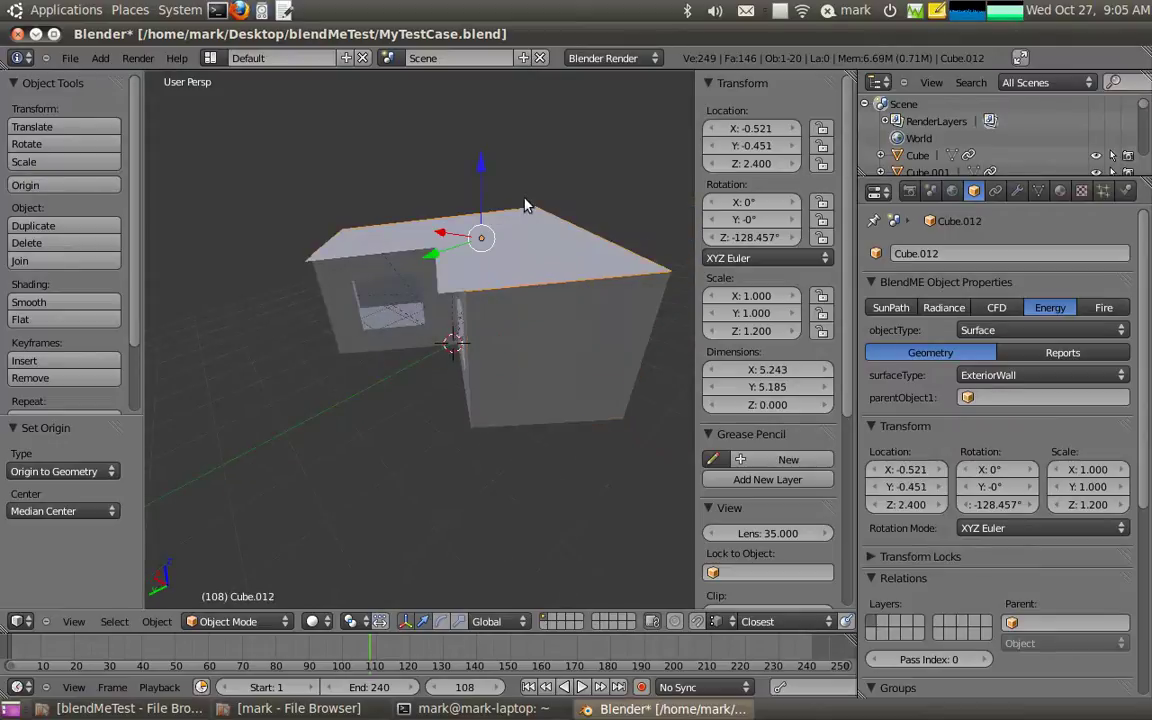
pyautogui.click(1012, 376)
pyautogui.click(988, 317)
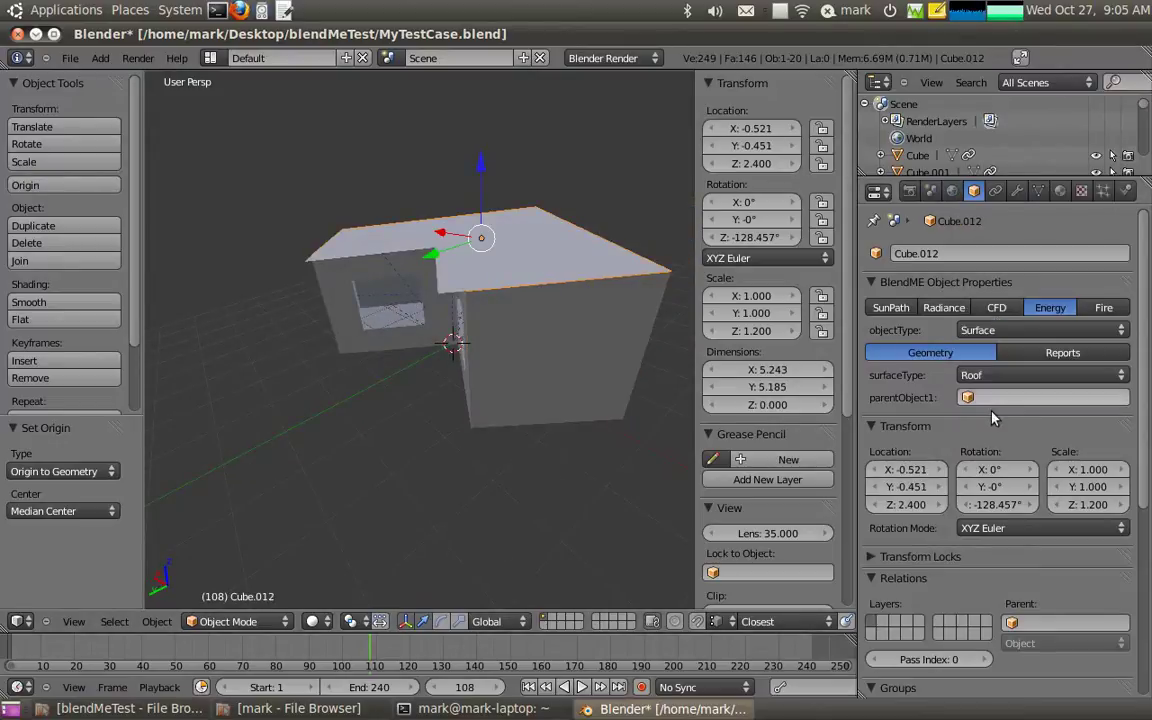
pyautogui.click(1005, 397)
pyautogui.write('Zone')
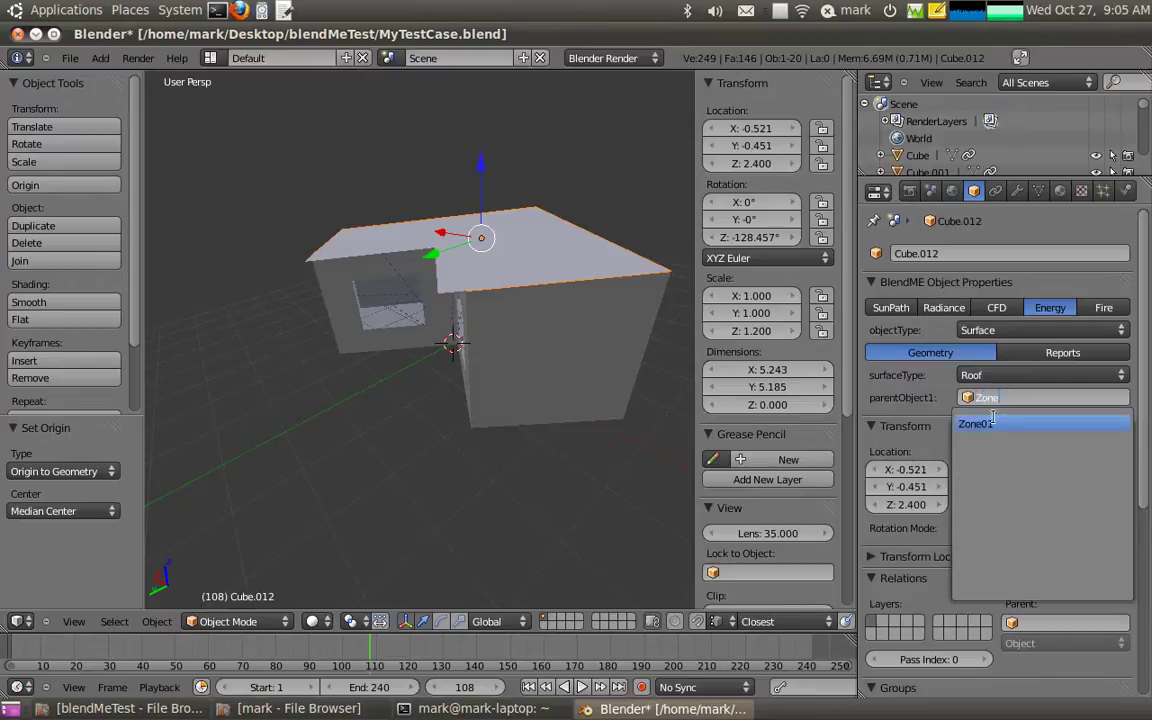
pyautogui.click(993, 423)
# Make floor slab Cube.011 a SlabOnGrade surface with Zone01 as parent.
pyautogui.moveTo(462, 440); pyautogui.dragTo(437, 280, button='middle')
pyautogui.rightClick(437, 280)
pyautogui.click(1015, 376)
pyautogui.click(990, 282)
pyautogui.click(1025, 397)
pyautogui.write('Zon')
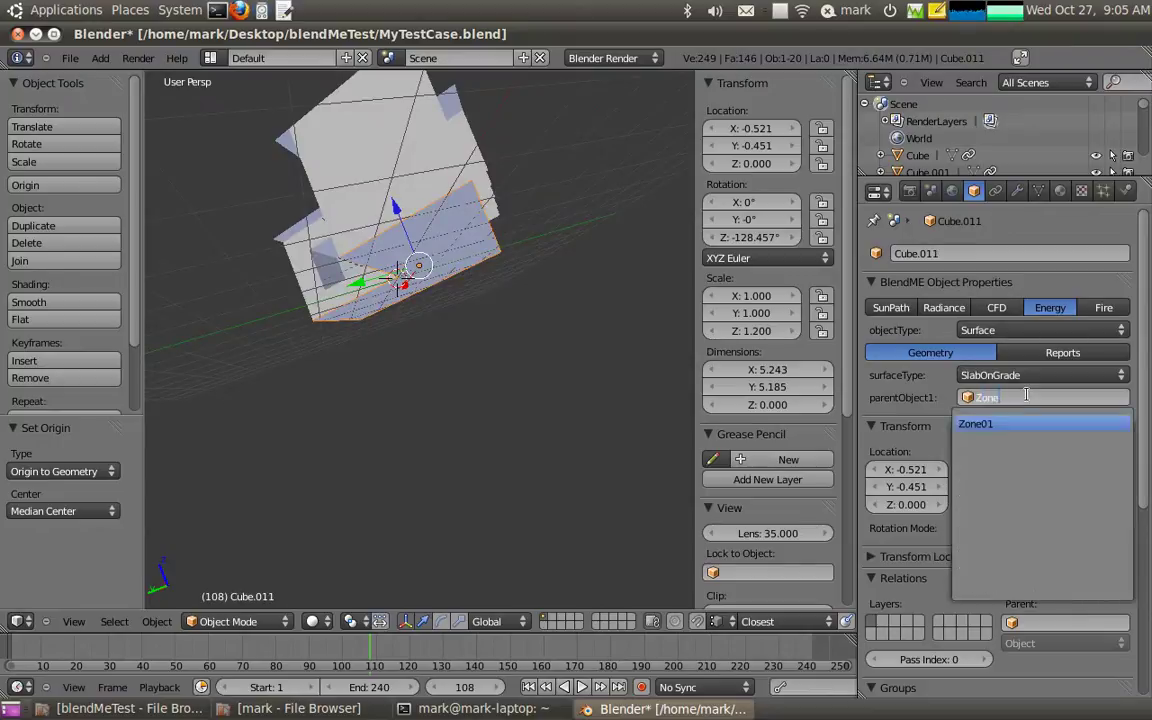
pyautogui.click(1013, 421)
pyautogui.moveTo(452, 291); pyautogui.dragTo(463, 380, button='middle')
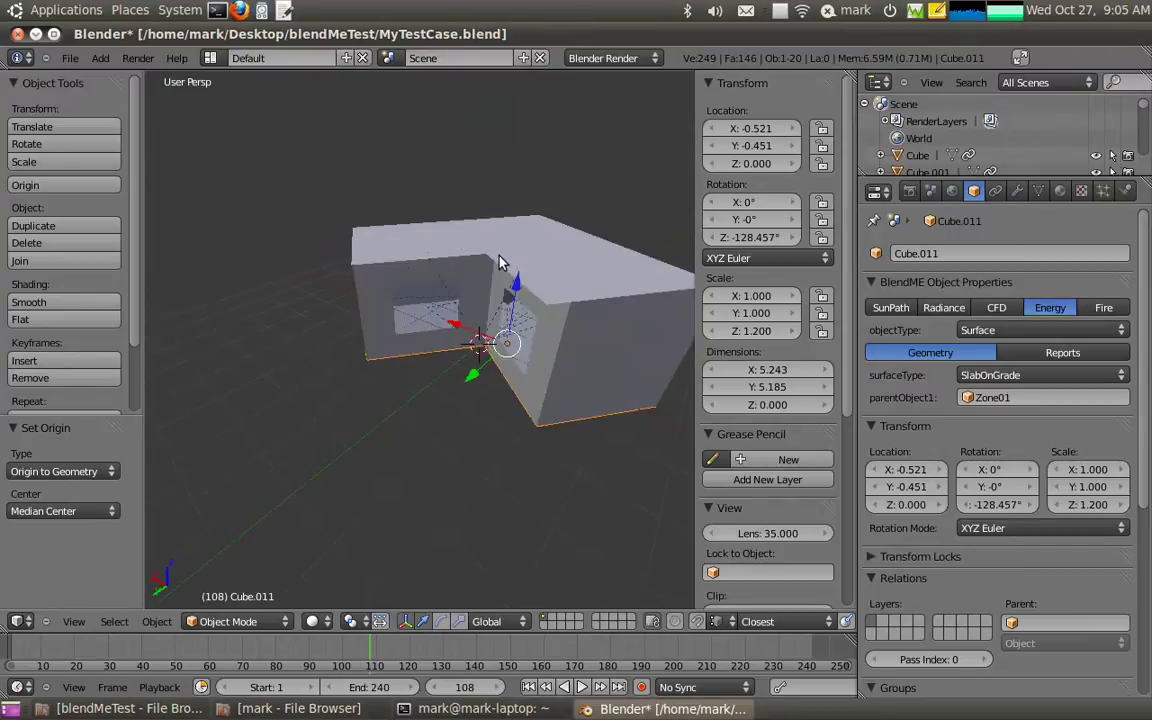
# Set the surface type of strips Cube.017 and Cube.016 to Shade.
pyautogui.rightClick(446, 263)
pyautogui.moveTo(270, 314); pyautogui.dragTo(290, 355, button='middle')
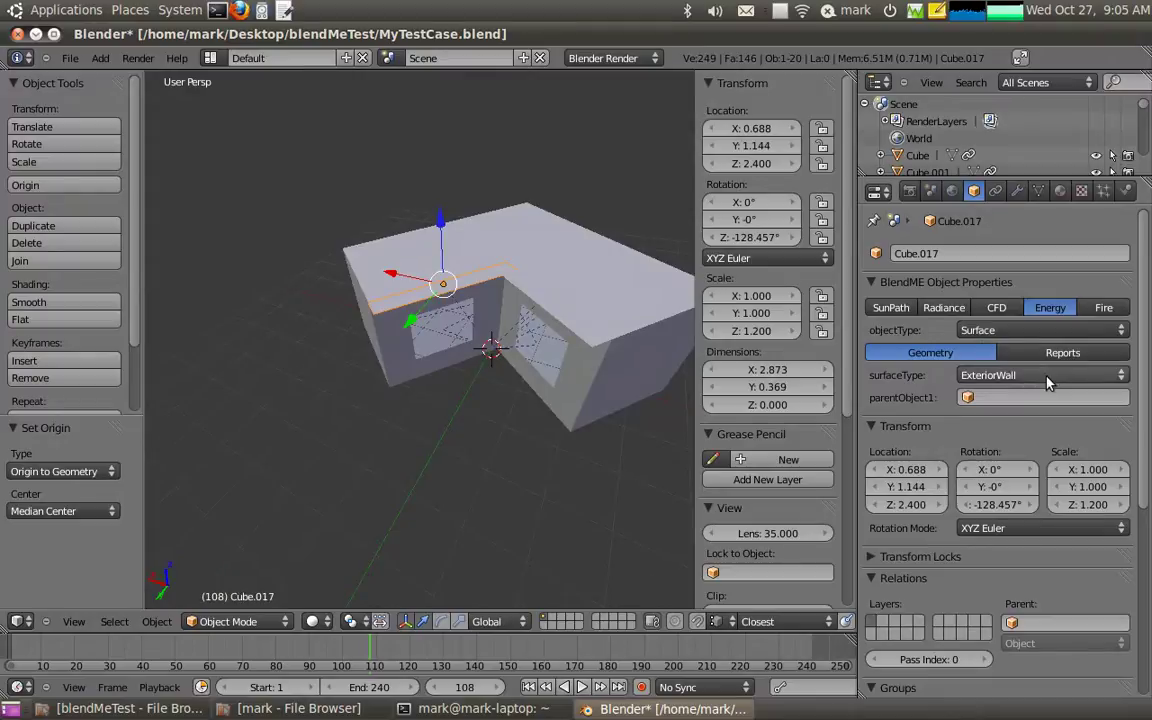
pyautogui.click(1000, 376)
pyautogui.click(901, 231)
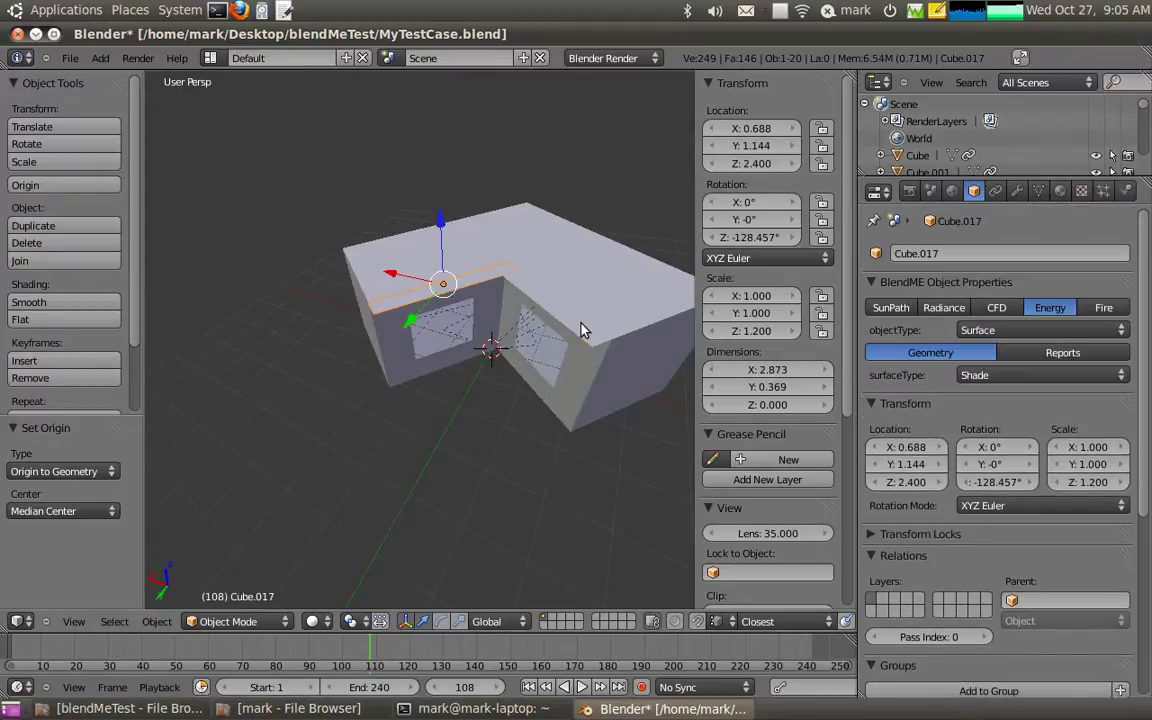
pyautogui.rightClick(583, 330)
pyautogui.click(1030, 375)
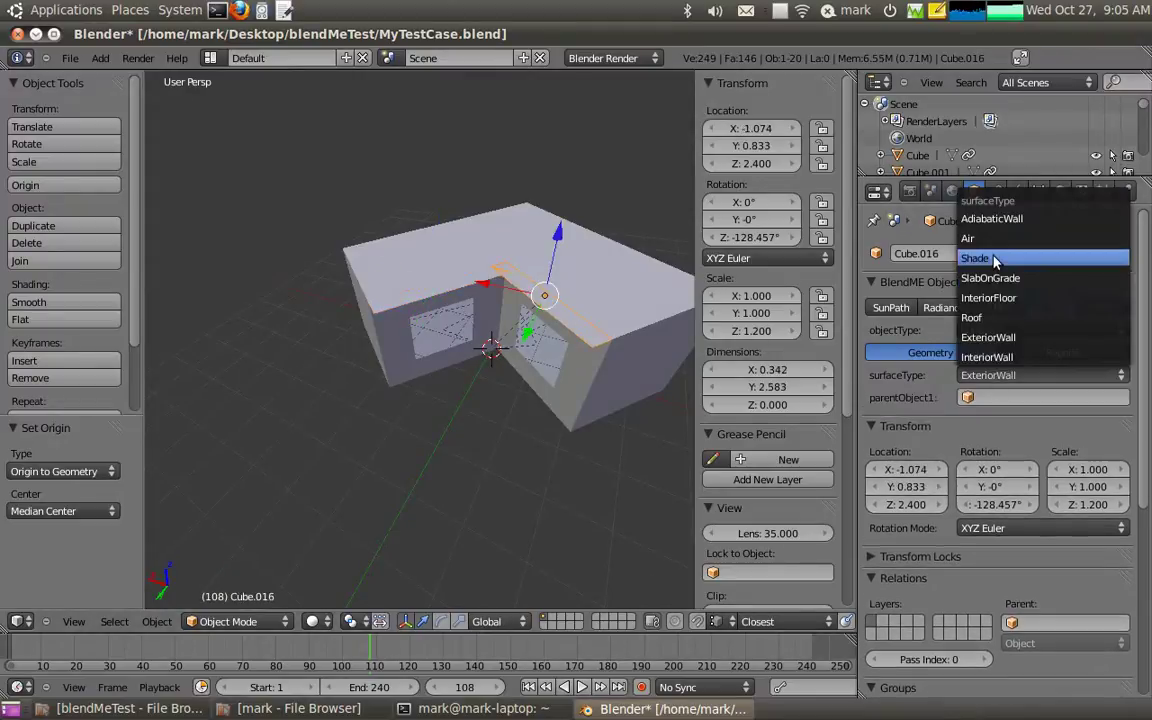
pyautogui.click(995, 258)
# In Edit Mode, move one edge of Cube.017 toward the building's inner corner.
pyautogui.rightClick(420, 295)
pyautogui.moveTo(393, 320); pyautogui.dragTo(513, 342, button='middle')
pyautogui.press('Tab')
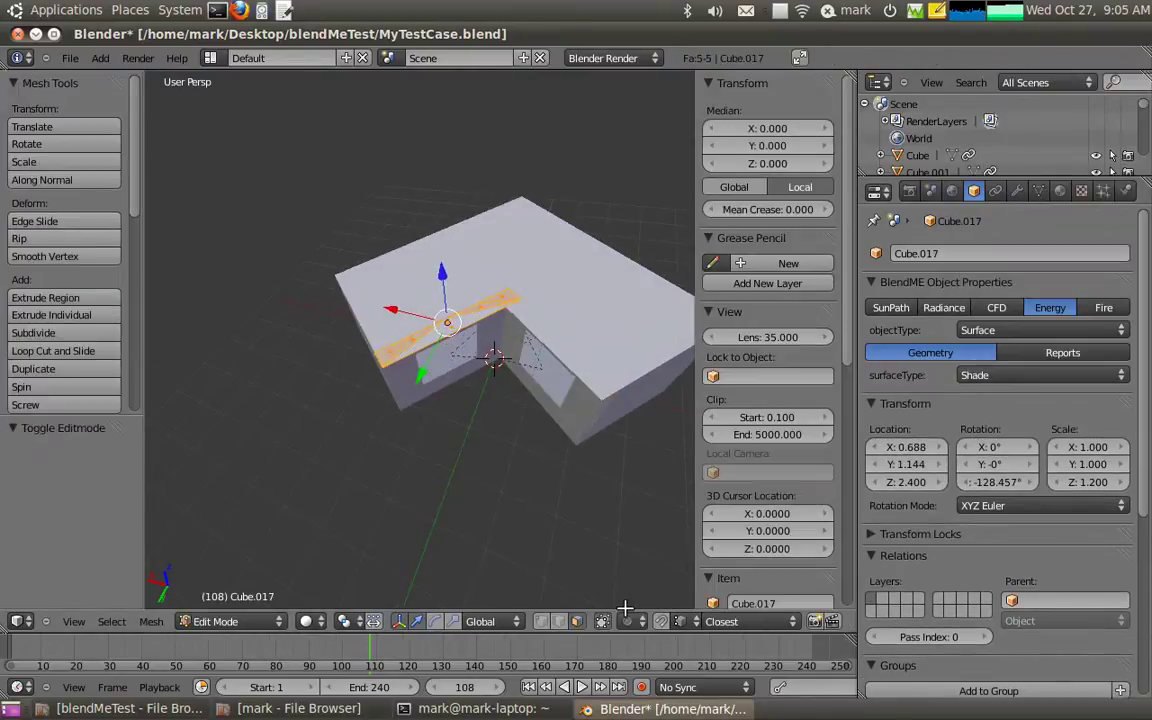
pyautogui.keyDown('shift'); pyautogui.click(560, 621); pyautogui.keyUp('shift')
pyautogui.rightClick(511, 299)
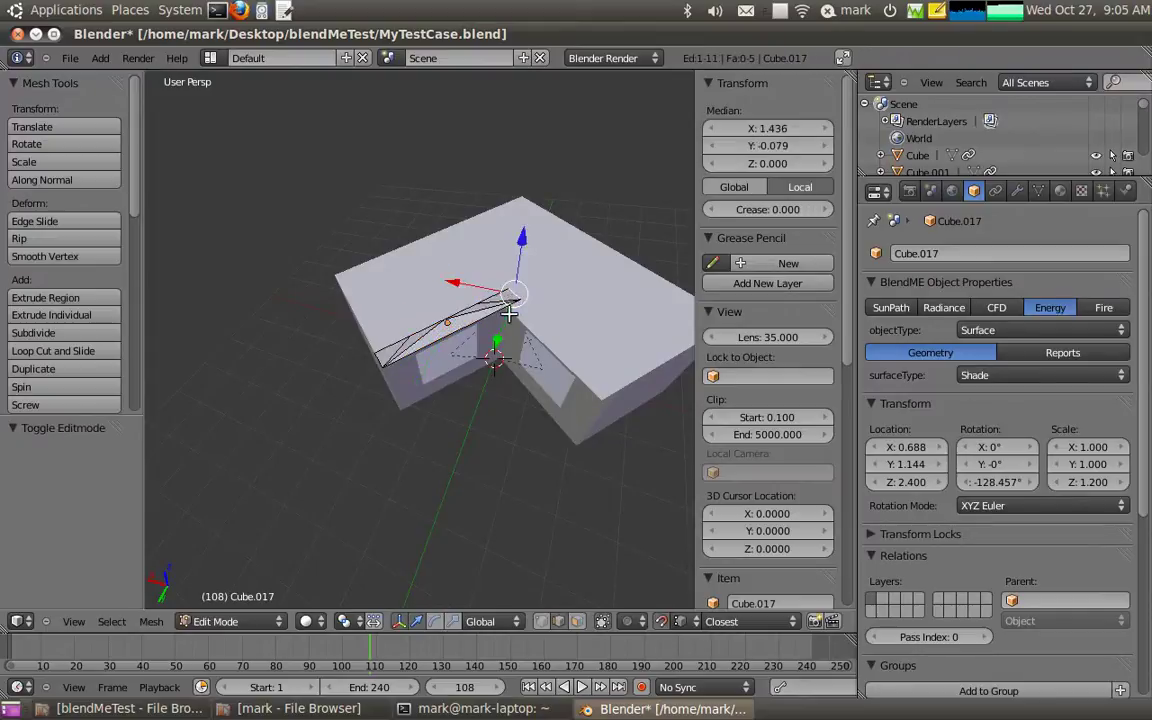
pyautogui.moveTo(511, 298); pyautogui.dragTo(497, 305)
pyautogui.press('g')
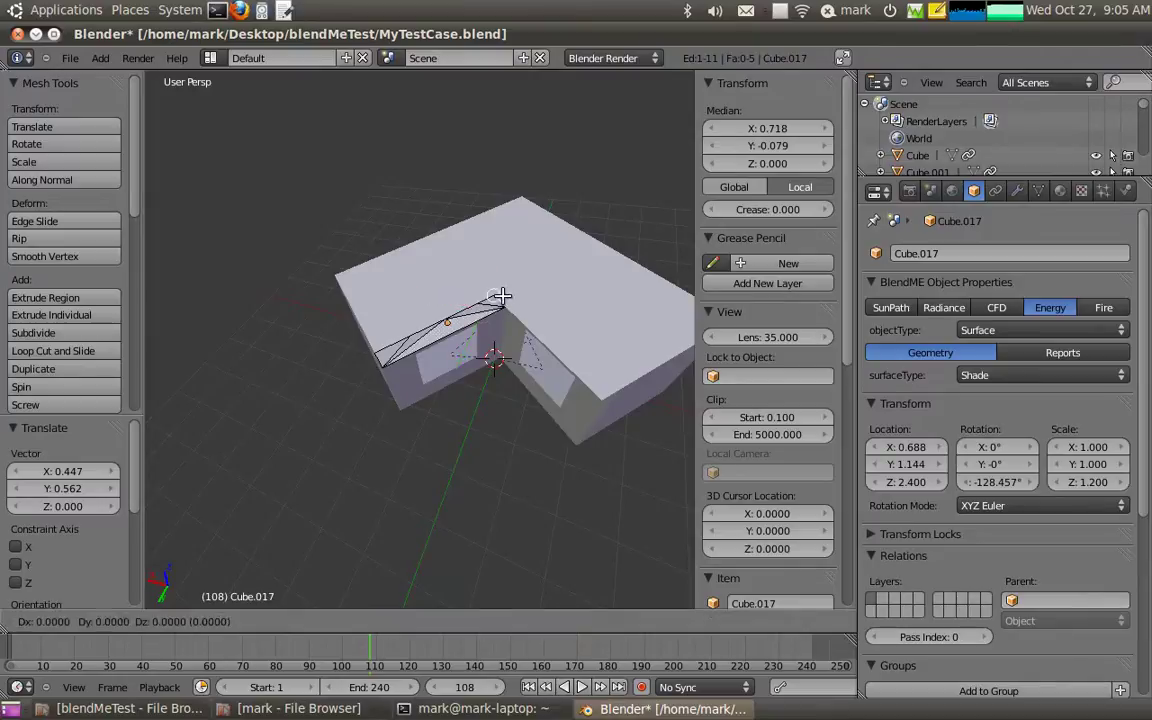
pyautogui.rightClick(488, 307)
pyautogui.press('g')
pyautogui.click(504, 294)
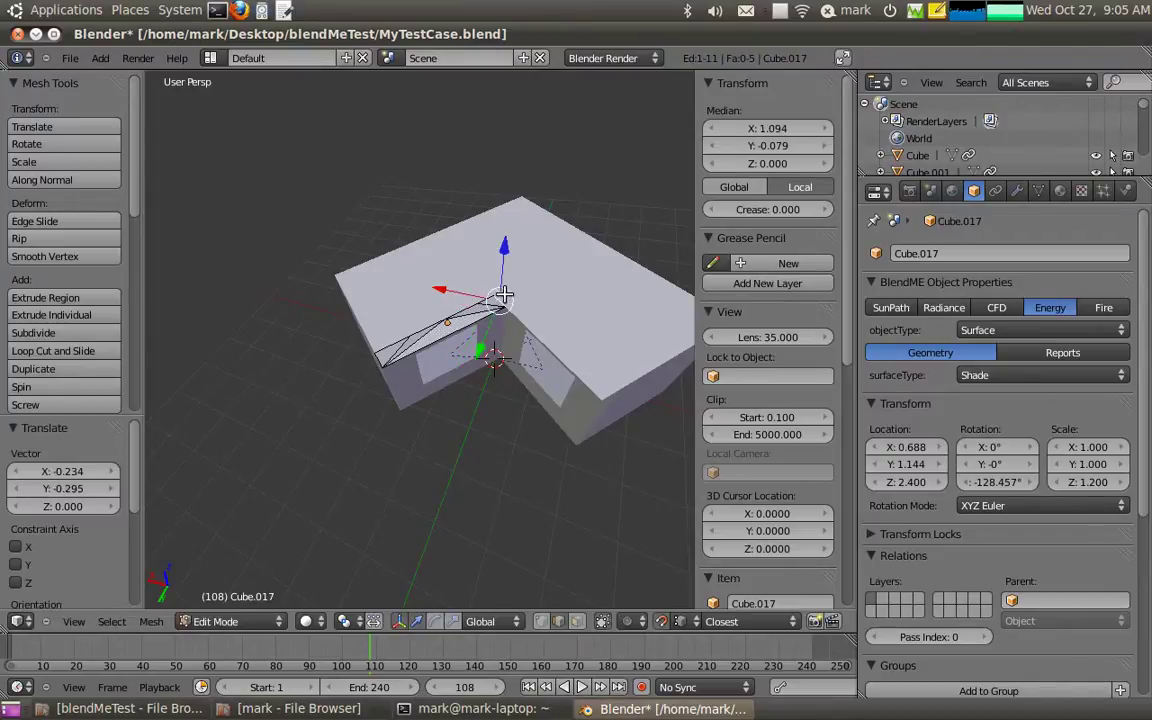
pyautogui.press('Tab')
pyautogui.moveTo(491, 406); pyautogui.dragTo(330, 347, button='middle')
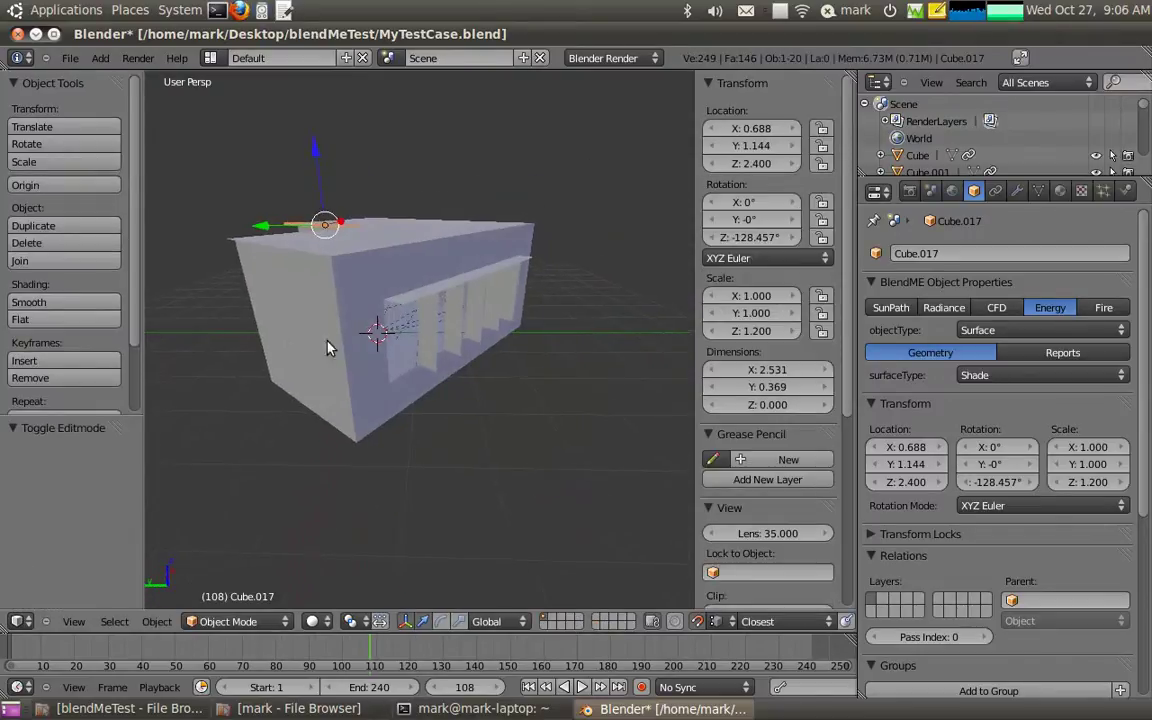
# Set the overhang and fins Cube.006 and Cube.002 to Shade surfaces.
pyautogui.rightClick(447, 283)
pyautogui.click(1000, 375)
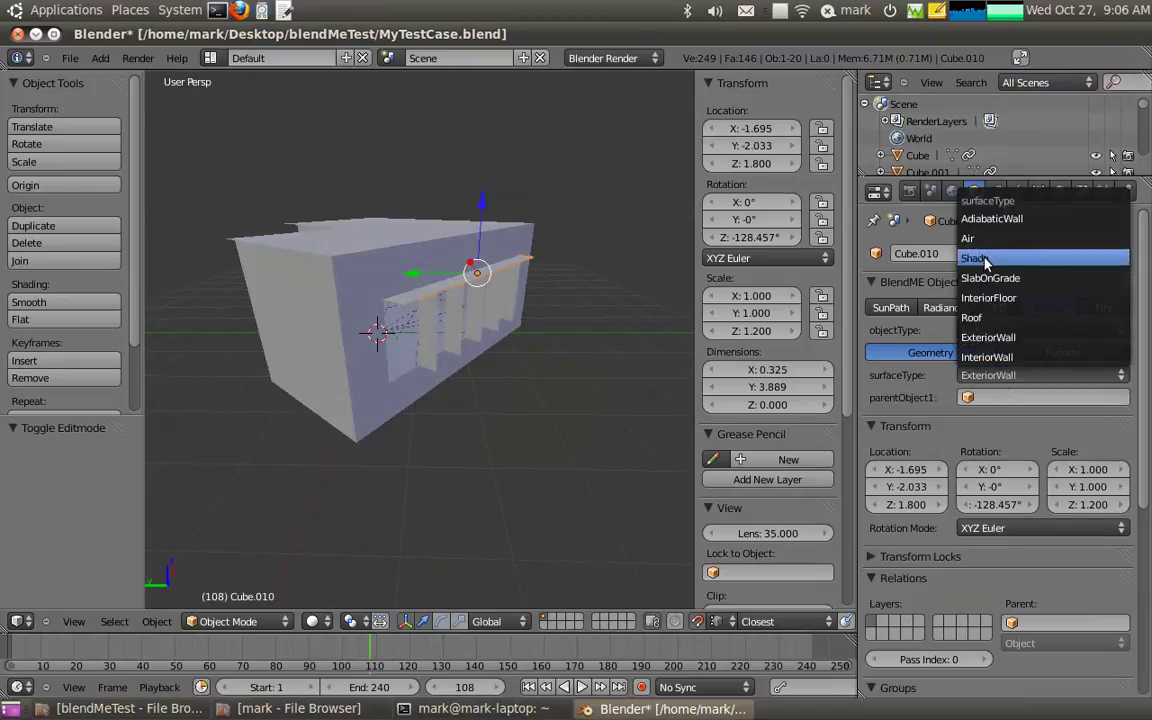
pyautogui.click(978, 258)
pyautogui.rightClick(436, 356)
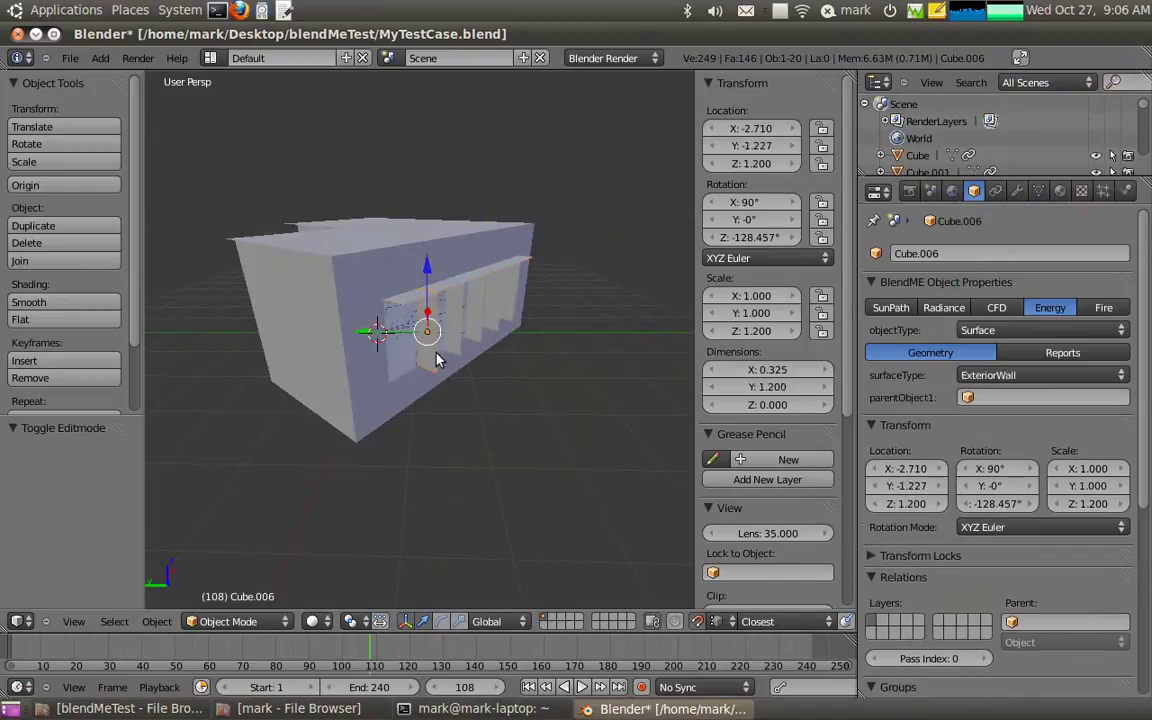
pyautogui.click(990, 375)
pyautogui.click(978, 258)
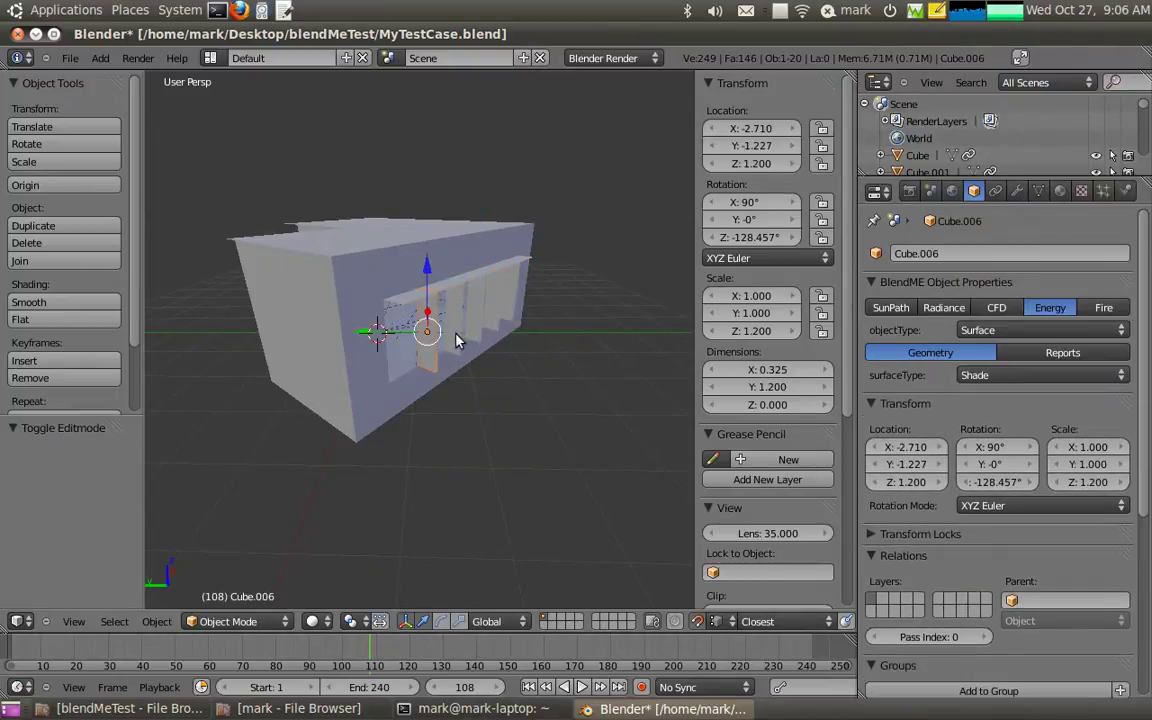
pyautogui.rightClick(455, 340)
pyautogui.click(1000, 375)
pyautogui.click(978, 258)
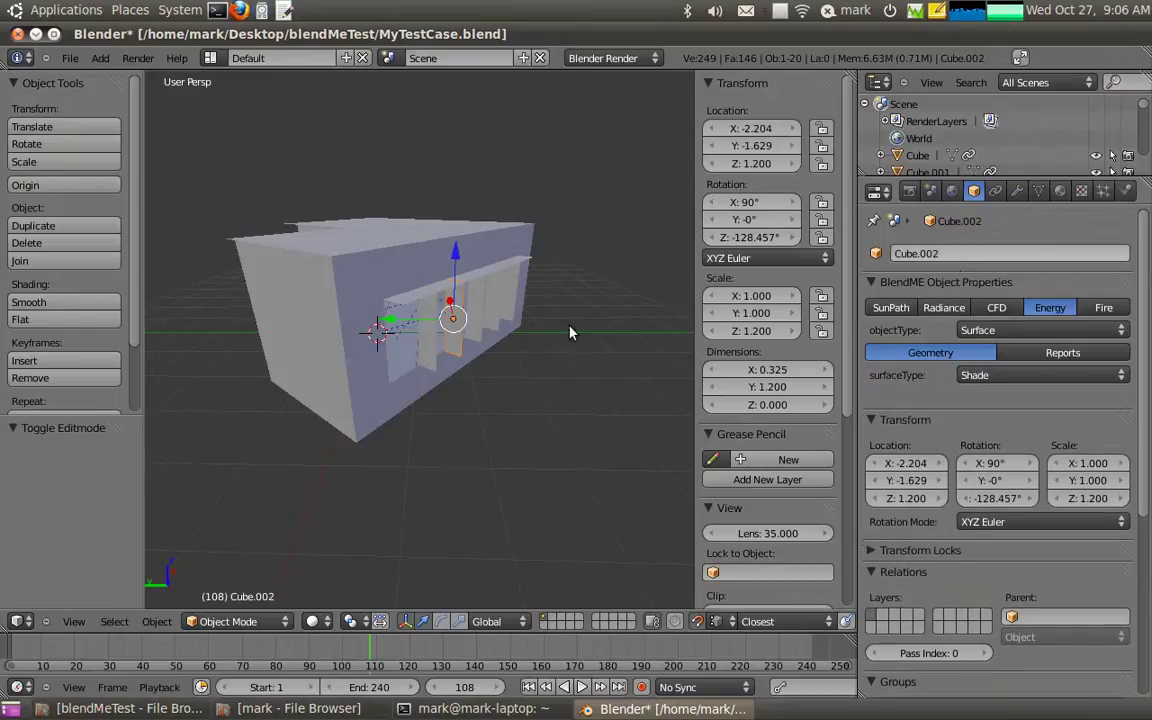
# Set fins Cube.003, Cube.004 and Cube.005 to Shade surfaces.
pyautogui.rightClick(455, 322)
pyautogui.click(990, 375)
pyautogui.click(978, 258)
pyautogui.rightClick(489, 309)
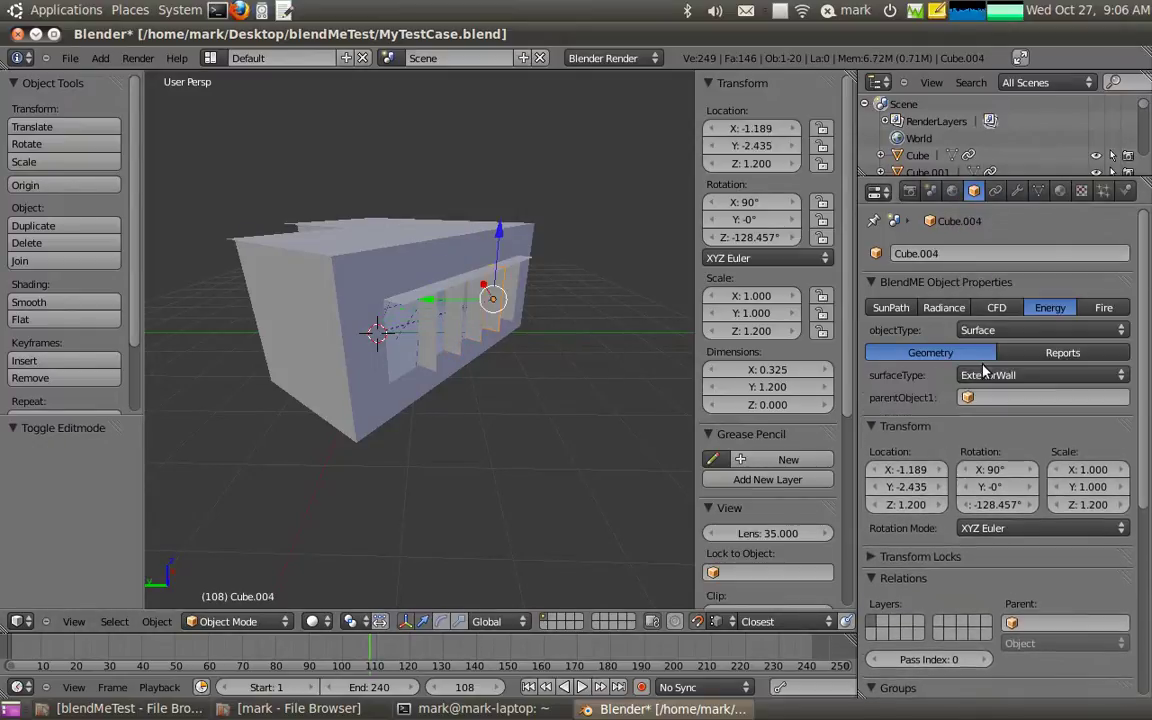
pyautogui.click(988, 374)
pyautogui.click(982, 257)
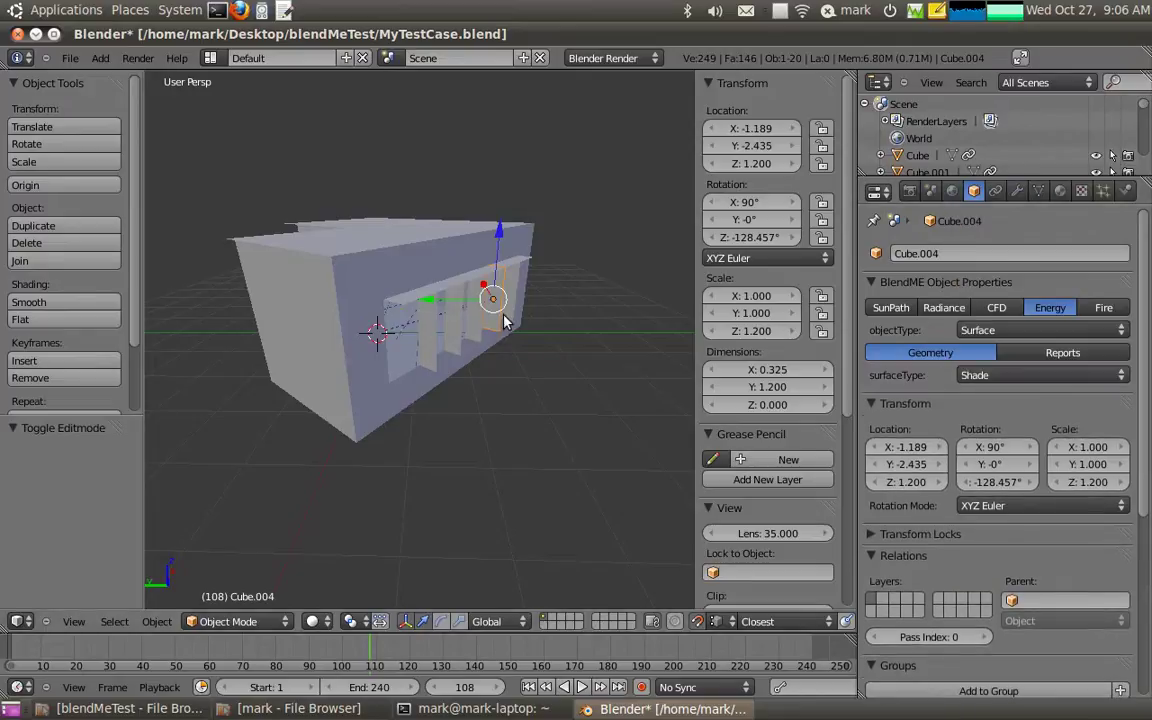
pyautogui.rightClick(505, 318)
pyautogui.click(990, 375)
pyautogui.click(978, 257)
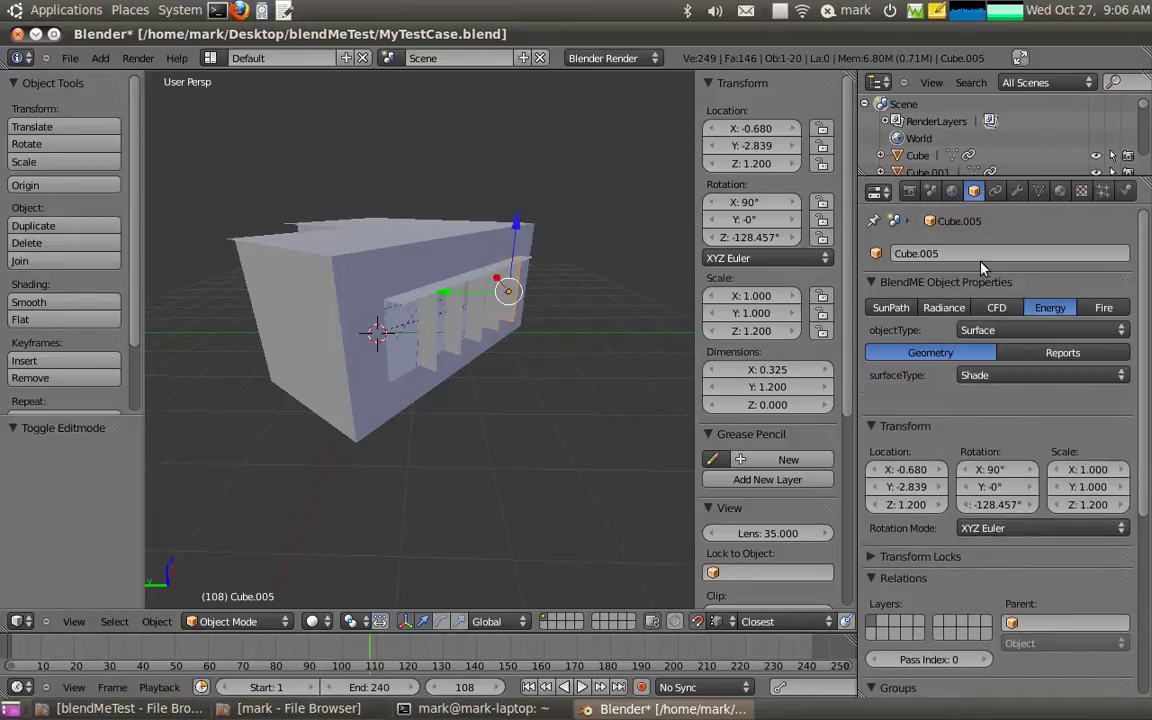
pyautogui.moveTo(512, 422); pyautogui.dragTo(389, 376, button='middle')
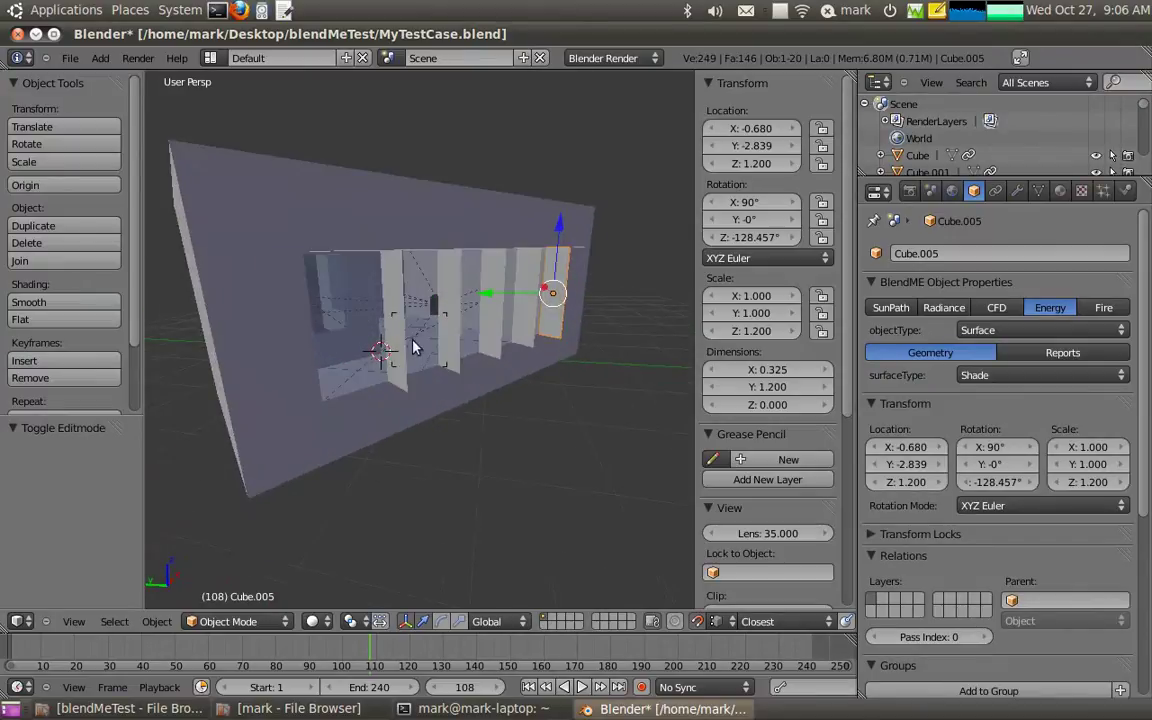
pyautogui.scroll(10, 413, 338)
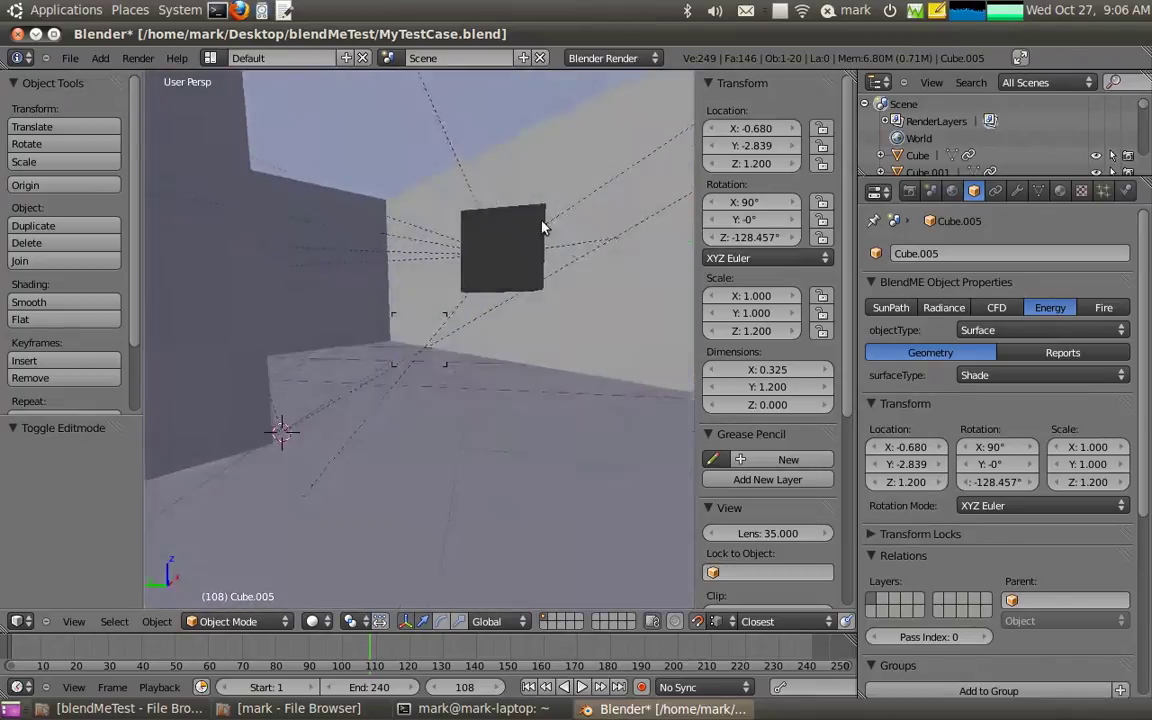
pyautogui.moveTo(560, 238); pyautogui.dragTo(383, 397, button='middle')
pyautogui.rightClick(336, 392)
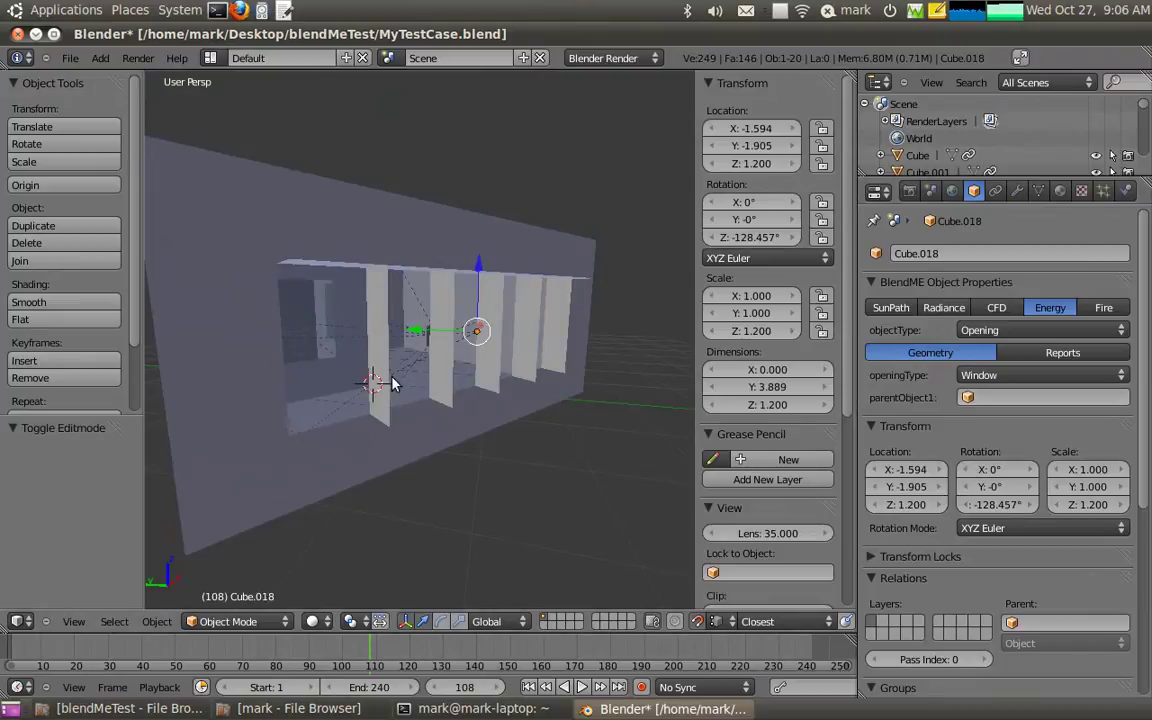
pyautogui.rightClick(363, 457)
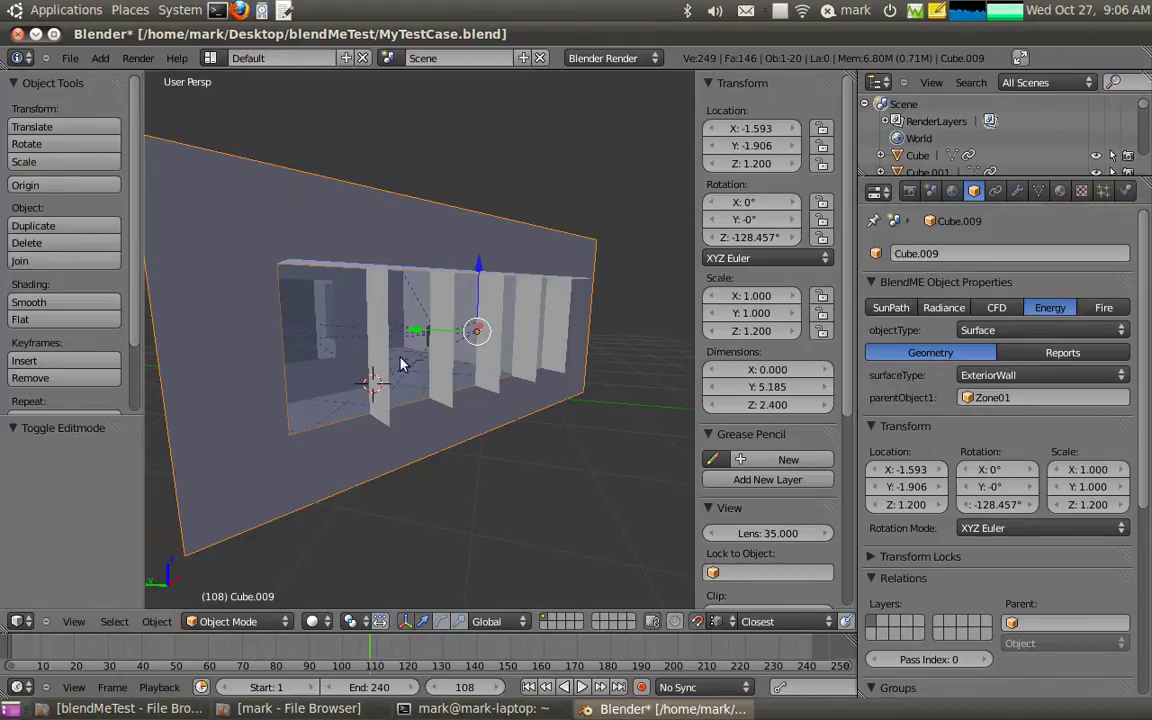
# Run autoDetectAndAssignOpenings on all objects in the scene.
pyautogui.moveTo(393, 415); pyautogui.dragTo(433, 437, button='middle')
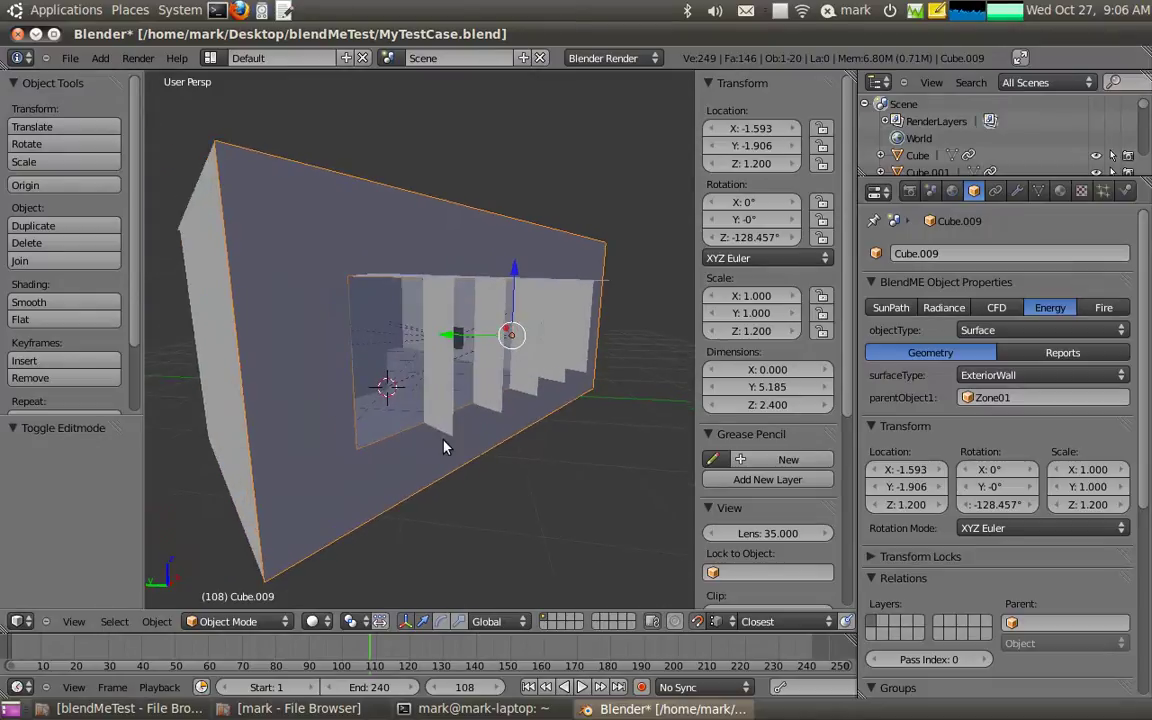
pyautogui.press('a')
pyautogui.press('space')
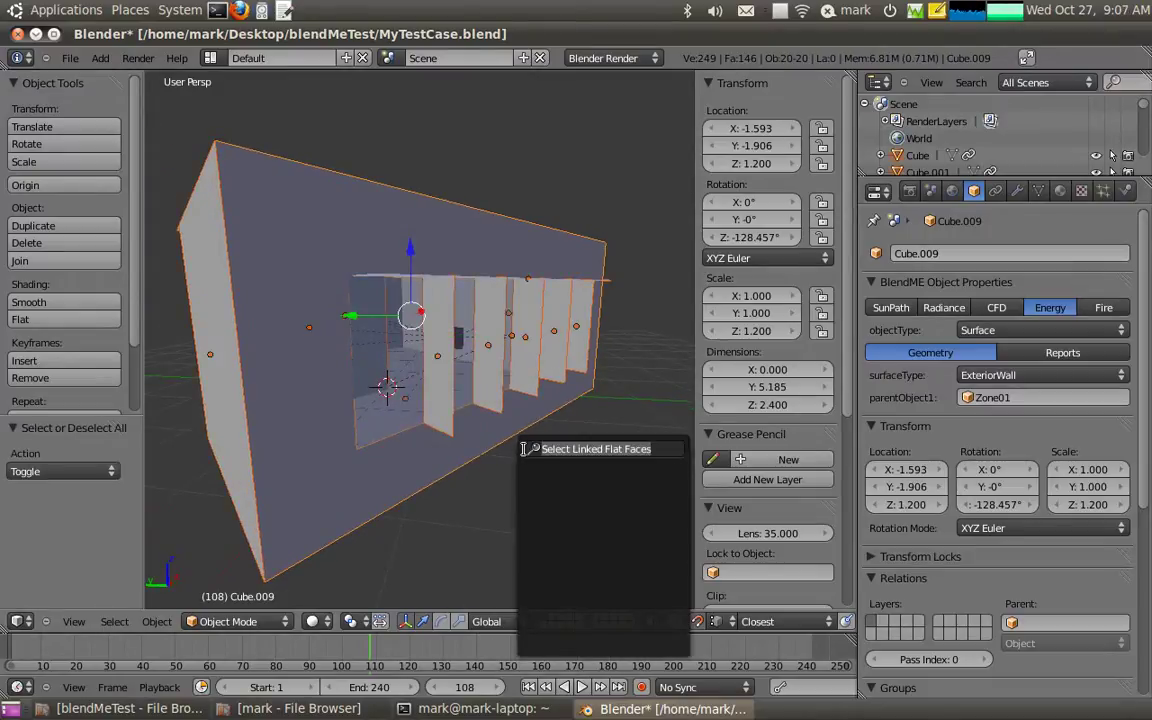
pyautogui.write('auto')
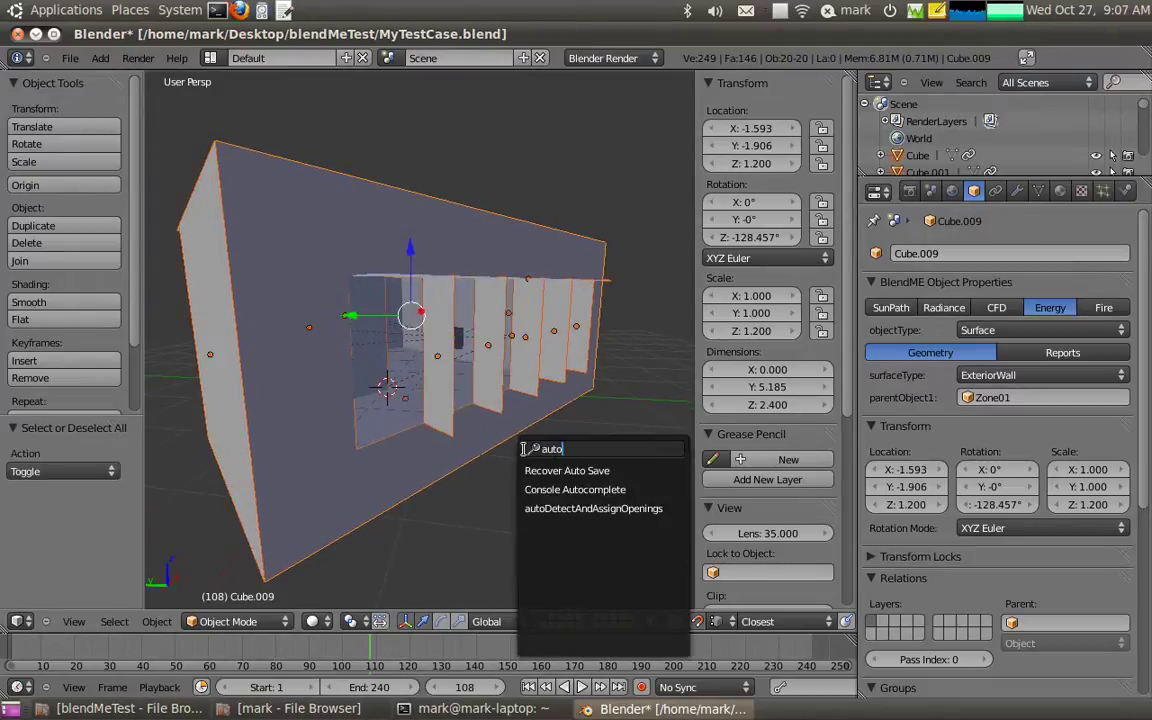
pyautogui.click(616, 509)
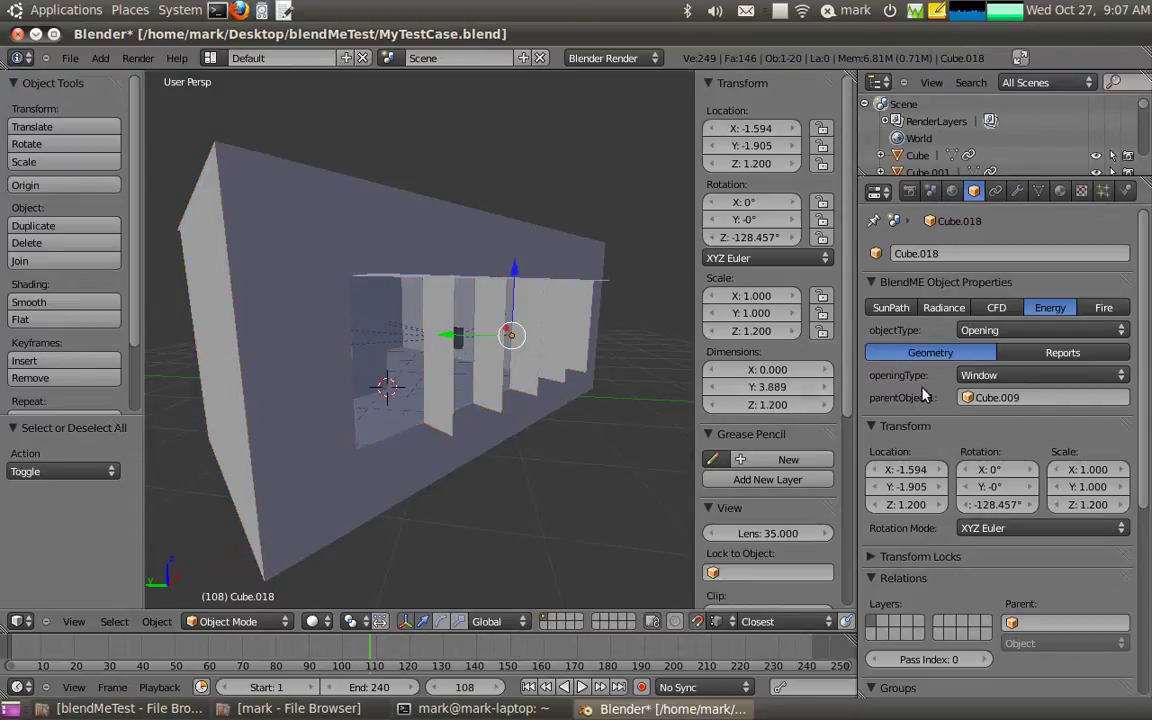
# Check that windows Cube.018, Cube.001 and Cube.019 belong to walls Cube.009, Cube and Cube.014.
pyautogui.rightClick(463, 437)
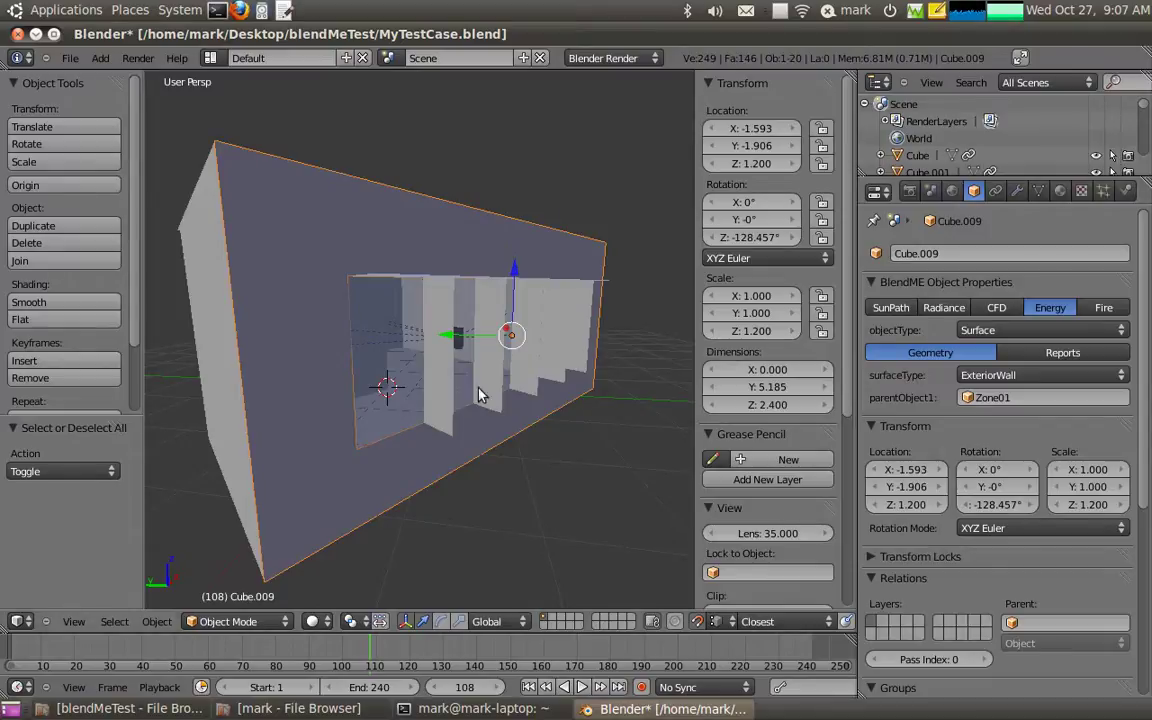
pyautogui.rightClick(405, 408)
pyautogui.moveTo(382, 415); pyautogui.dragTo(445, 366, button='middle')
pyautogui.rightClick(452, 372)
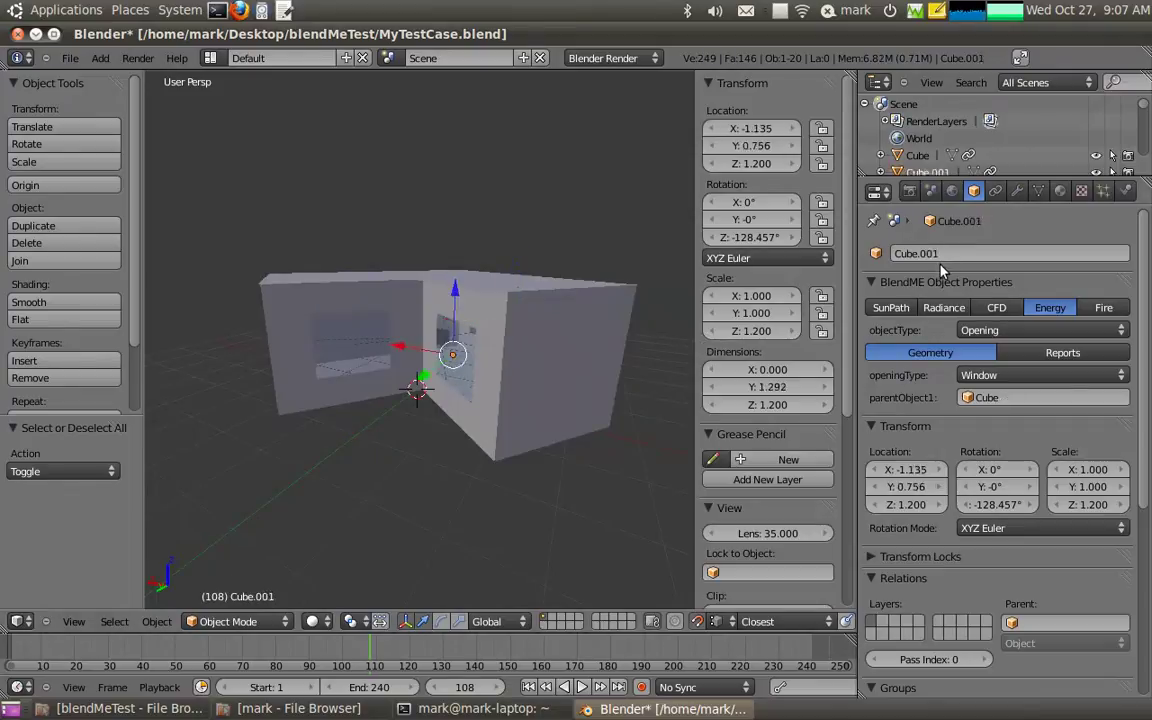
pyautogui.rightClick(489, 422)
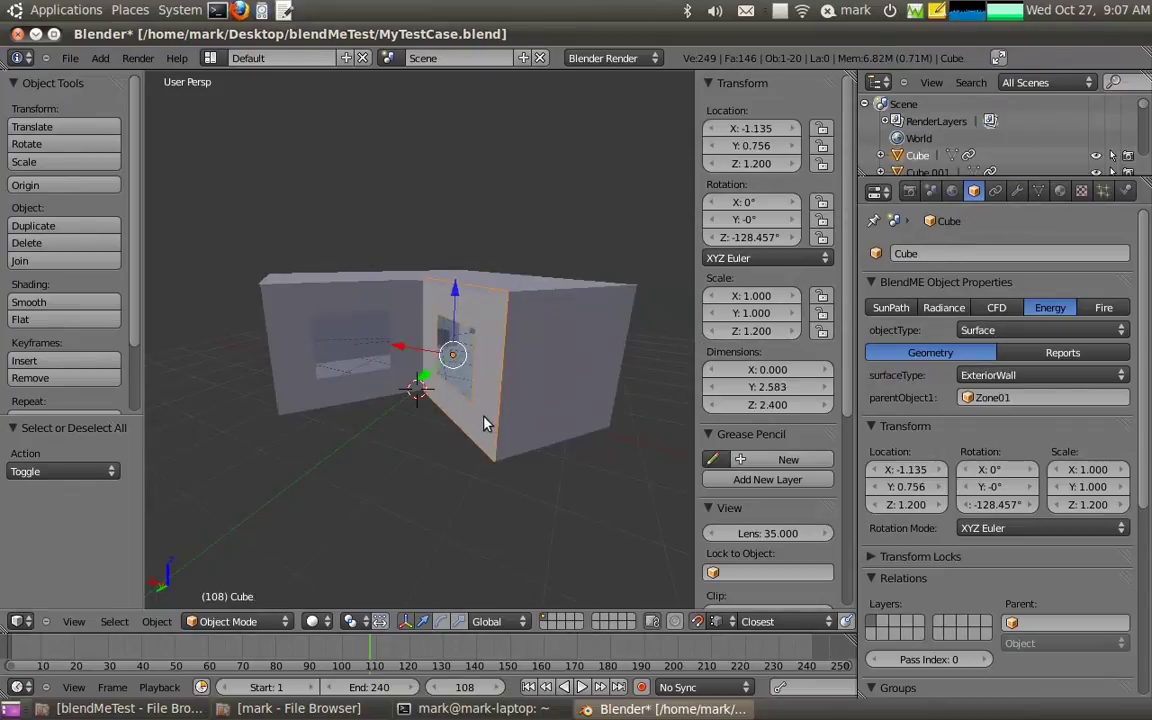
pyautogui.rightClick(456, 374)
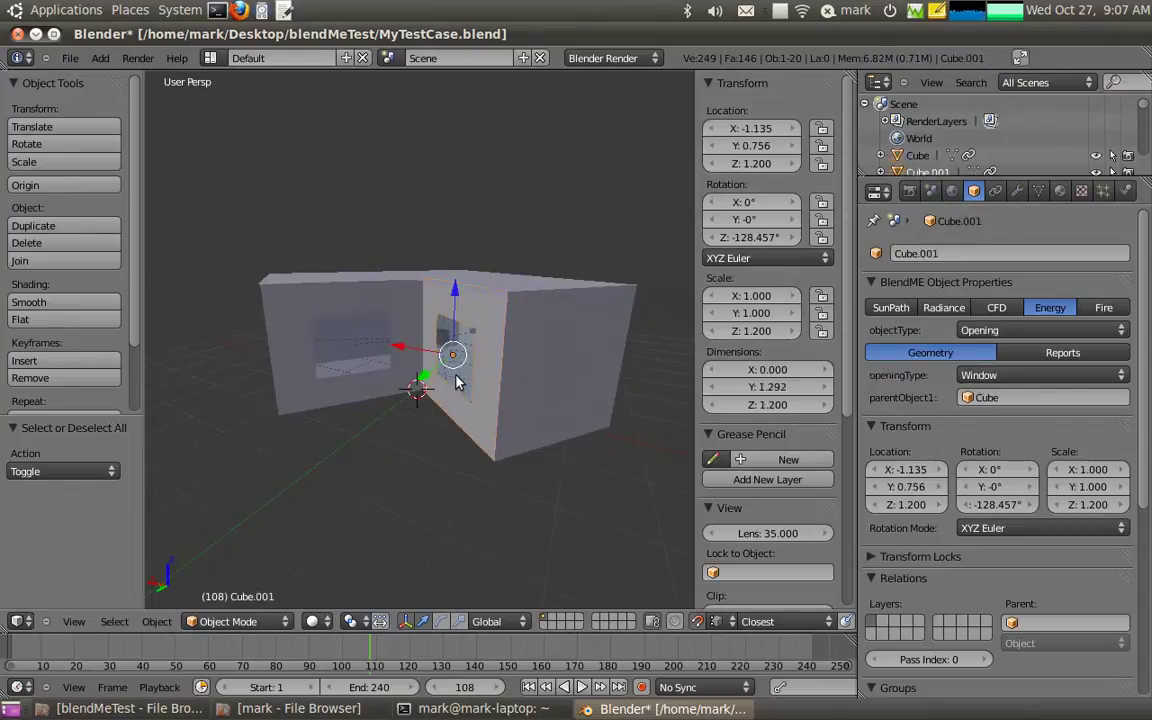
pyautogui.moveTo(467, 388); pyautogui.dragTo(380, 432, button='middle')
pyautogui.rightClick(379, 385)
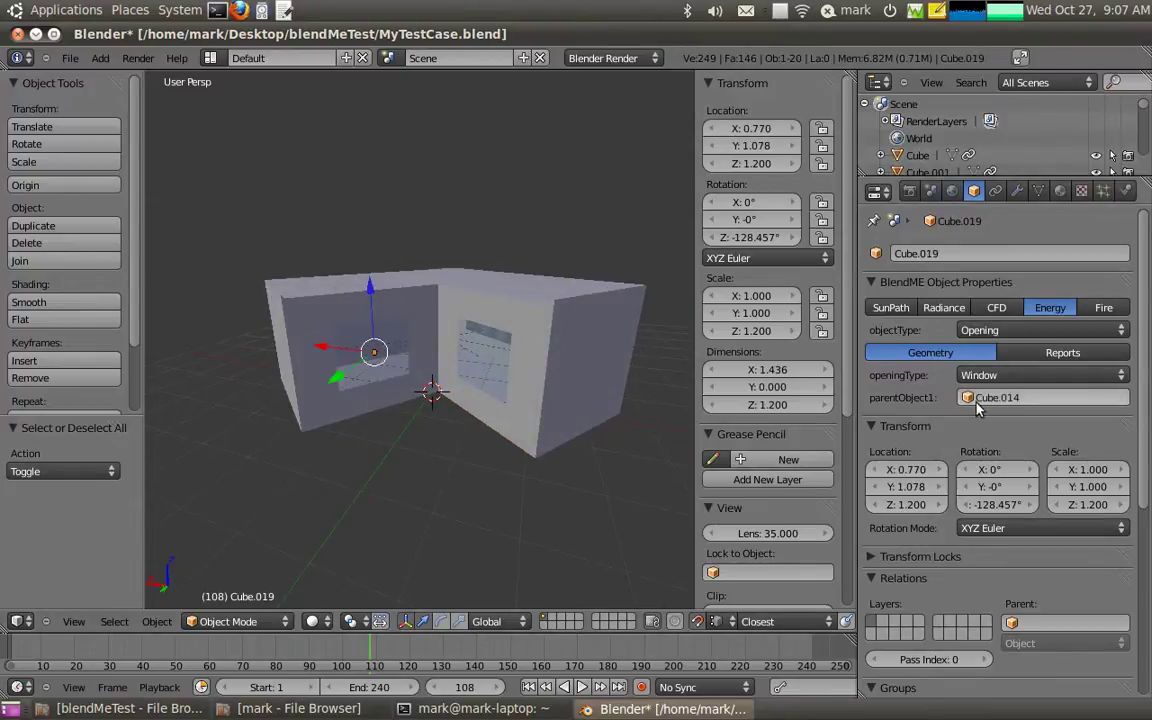
pyautogui.rightClick(389, 402)
pyautogui.moveTo(389, 402); pyautogui.dragTo(506, 429, button='middle')
pyautogui.moveTo(417, 437); pyautogui.dragTo(588, 402, button='middle')
pyautogui.rightClick(336, 393)
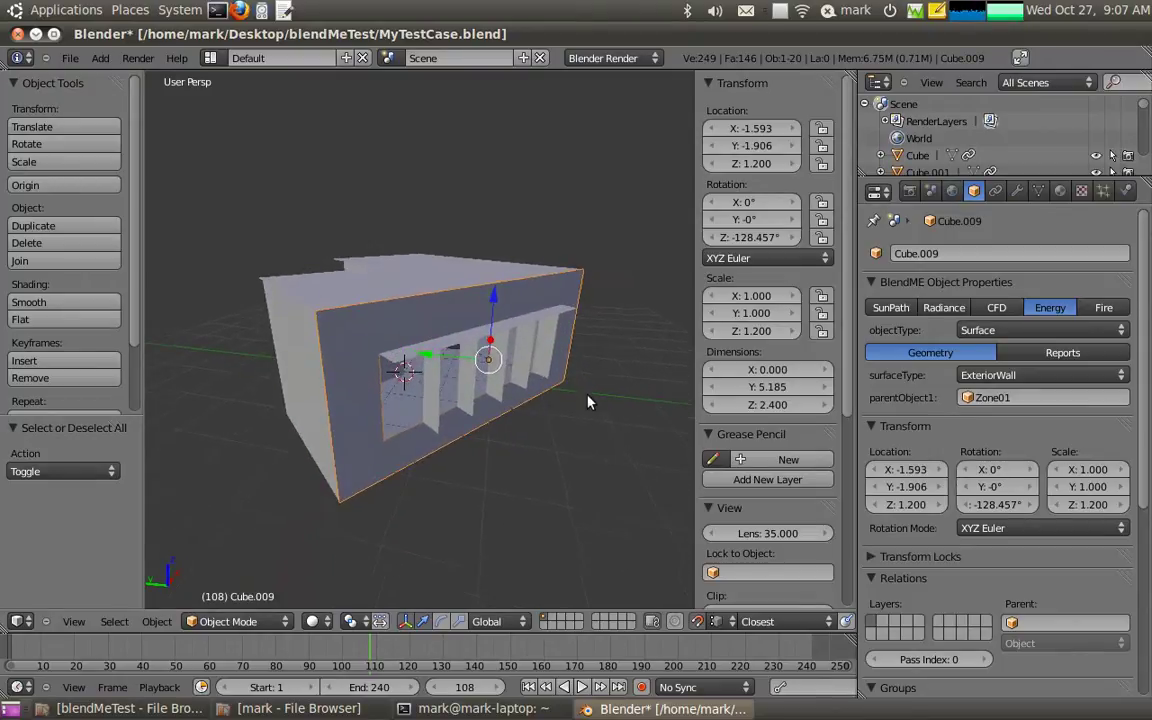
# Rename the wall's material to 100mmConcrete.
pyautogui.click(1061, 191)
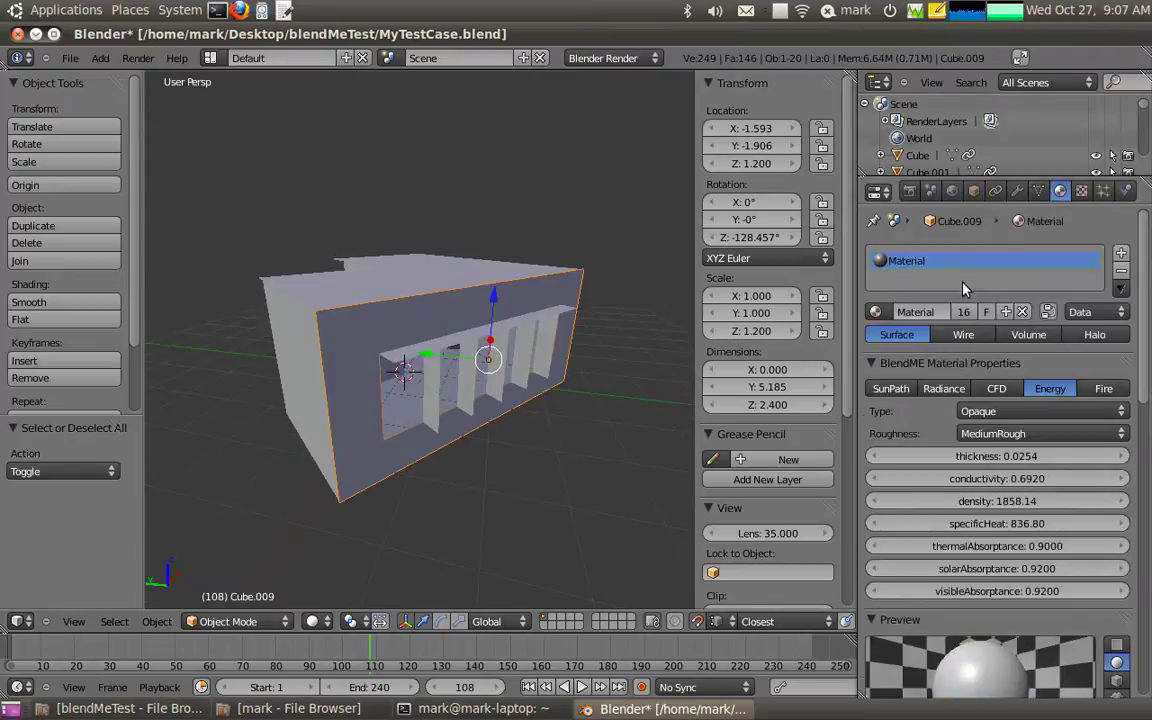
pyautogui.doubleClick(909, 313)
pyautogui.write('Z')
pyautogui.write('00mmConcrete')
pyautogui.press('Return')
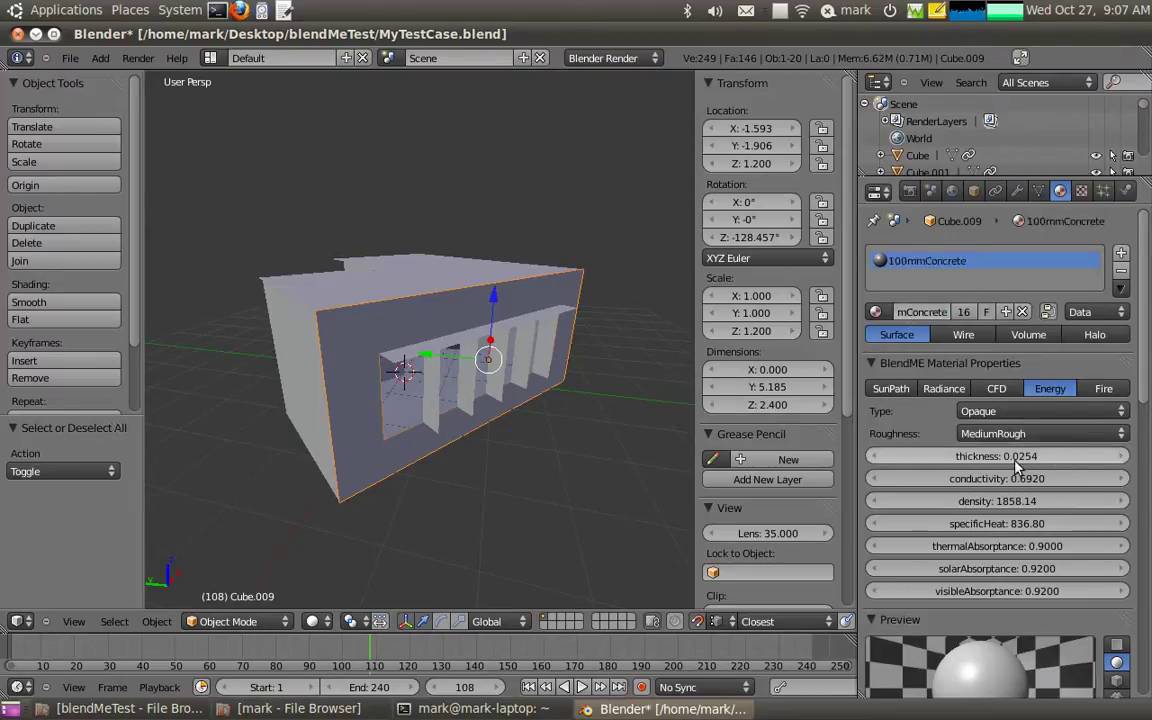
# Give the material thickness 0.1, conductivity 1.4 and density 2100.
pyautogui.click(1015, 460)
pyautogui.write('0.1')
pyautogui.press('Return')
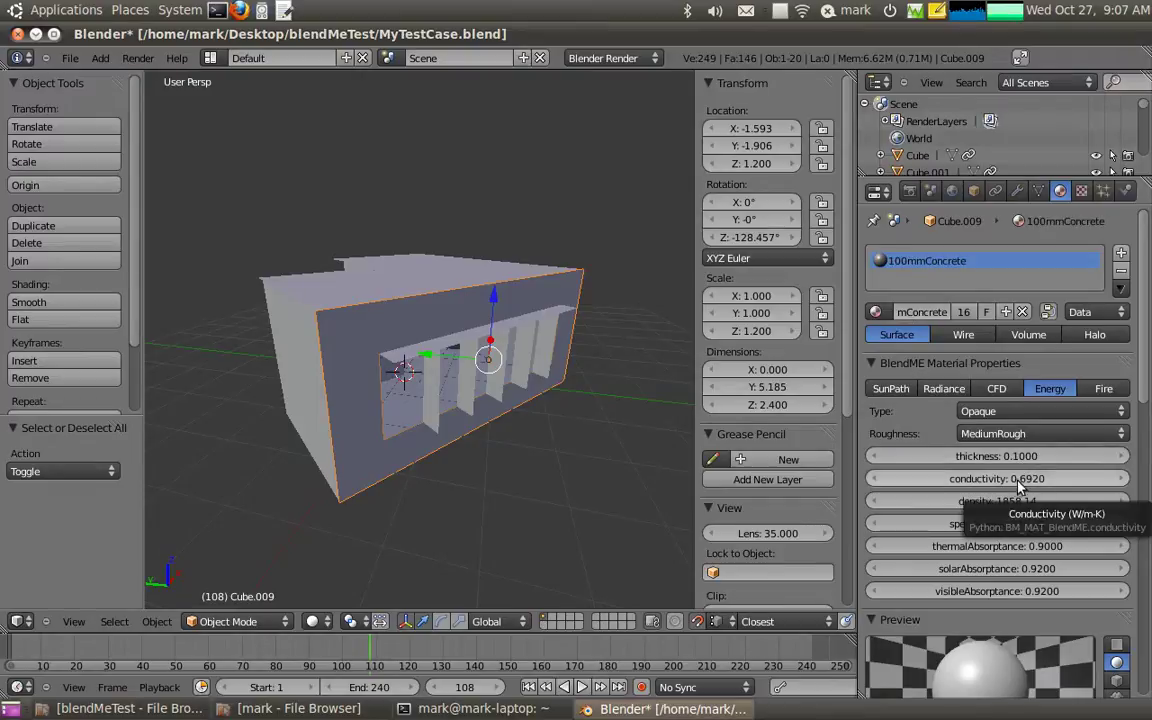
pyautogui.click(960, 478)
pyautogui.write('1.4')
pyautogui.press('Return')
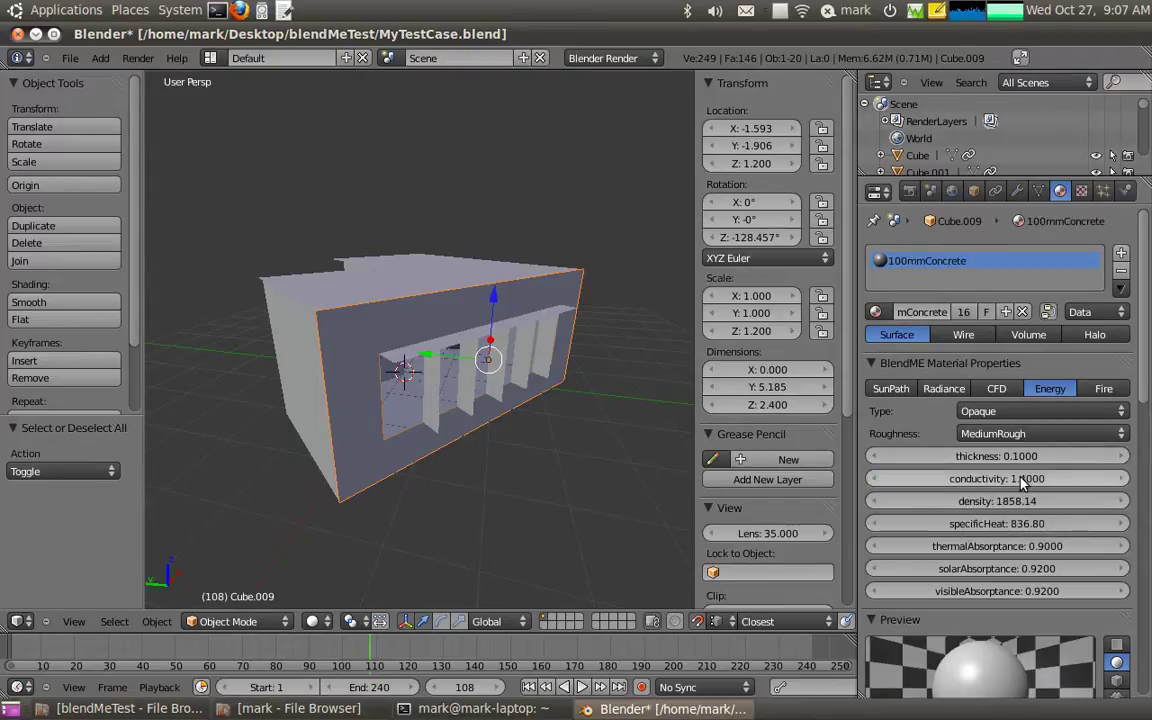
pyautogui.click(1005, 501)
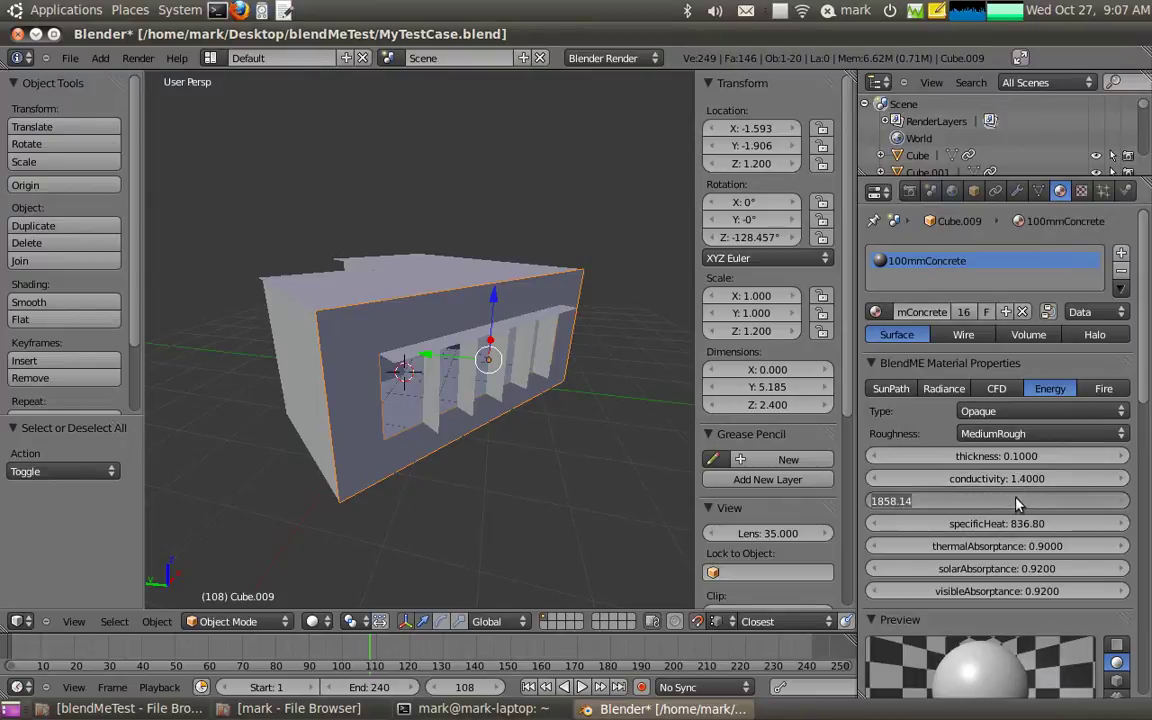
pyautogui.write('2100')
pyautogui.press('Return')
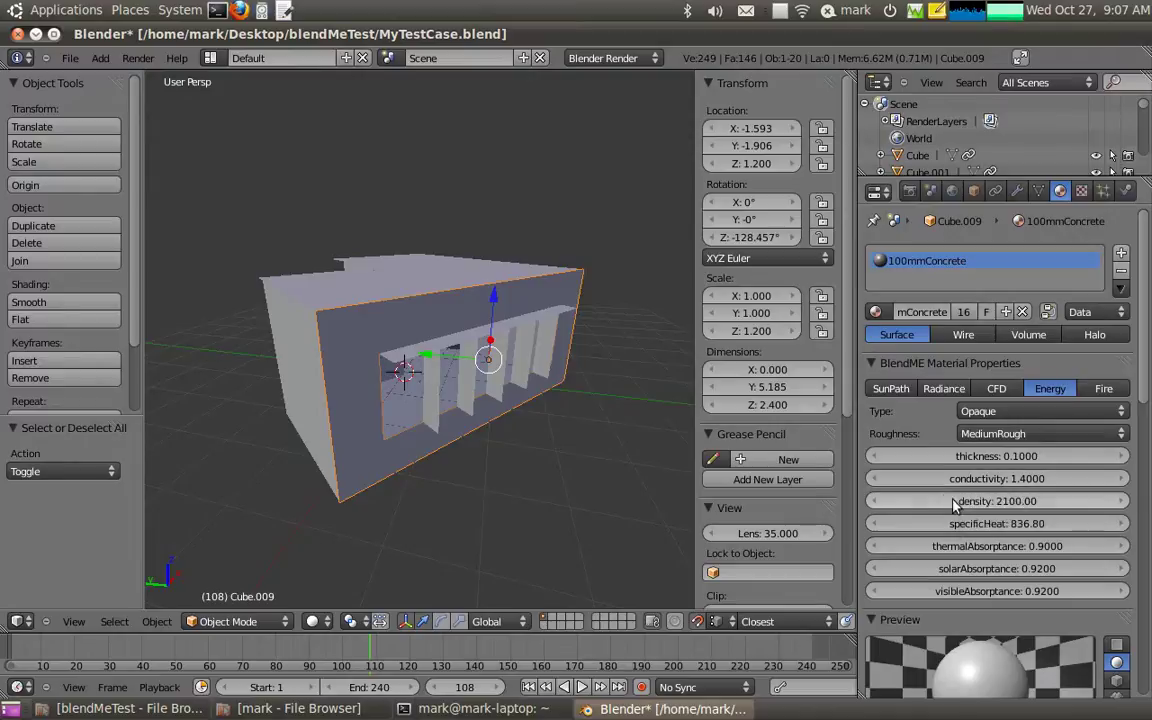
# Set specific heat 840 and solar and visible absorptance 0.65.
pyautogui.click(995, 505)
pyautogui.click(1020, 529)
pyautogui.write('840')
pyautogui.press('Return')
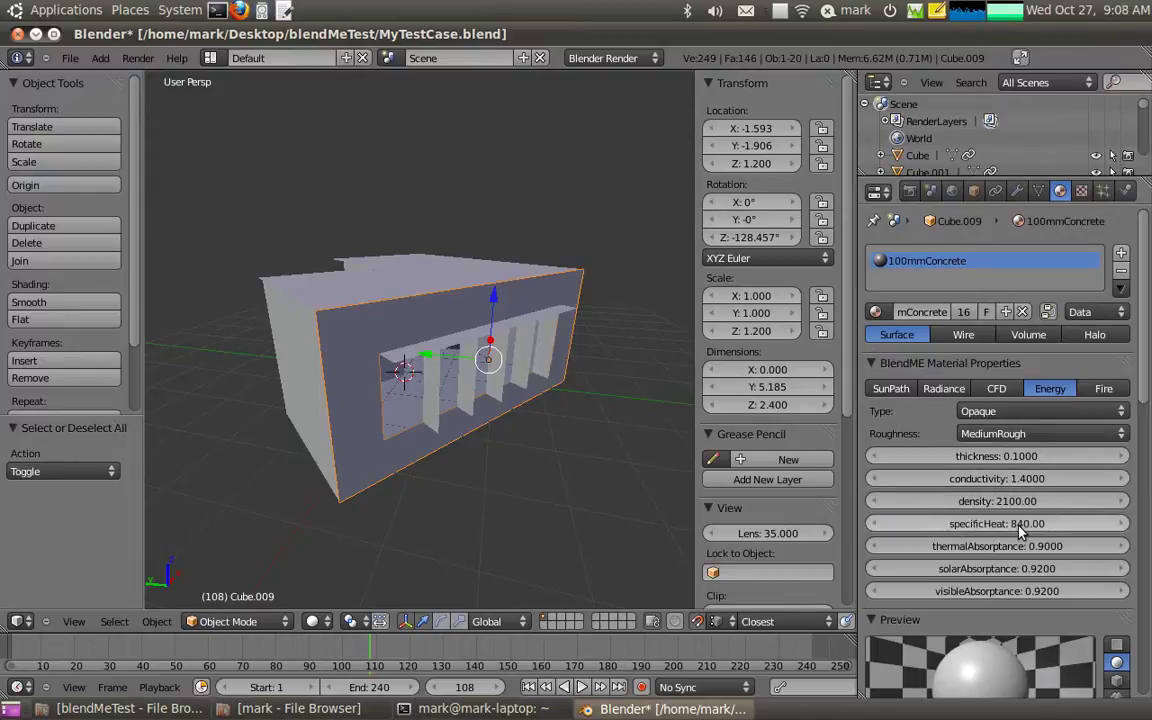
pyautogui.click(1038, 568)
pyautogui.write('0.65')
pyautogui.press('Return')
pyautogui.click(1044, 588)
pyautogui.write('0.65')
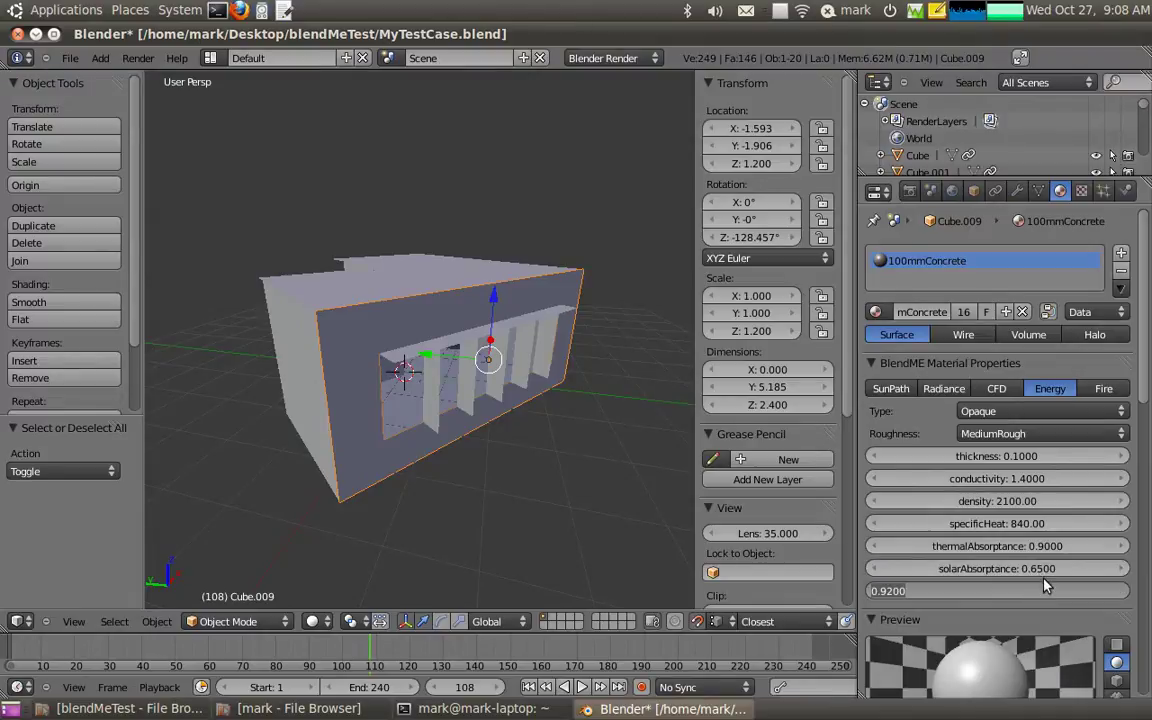
pyautogui.press('Return')
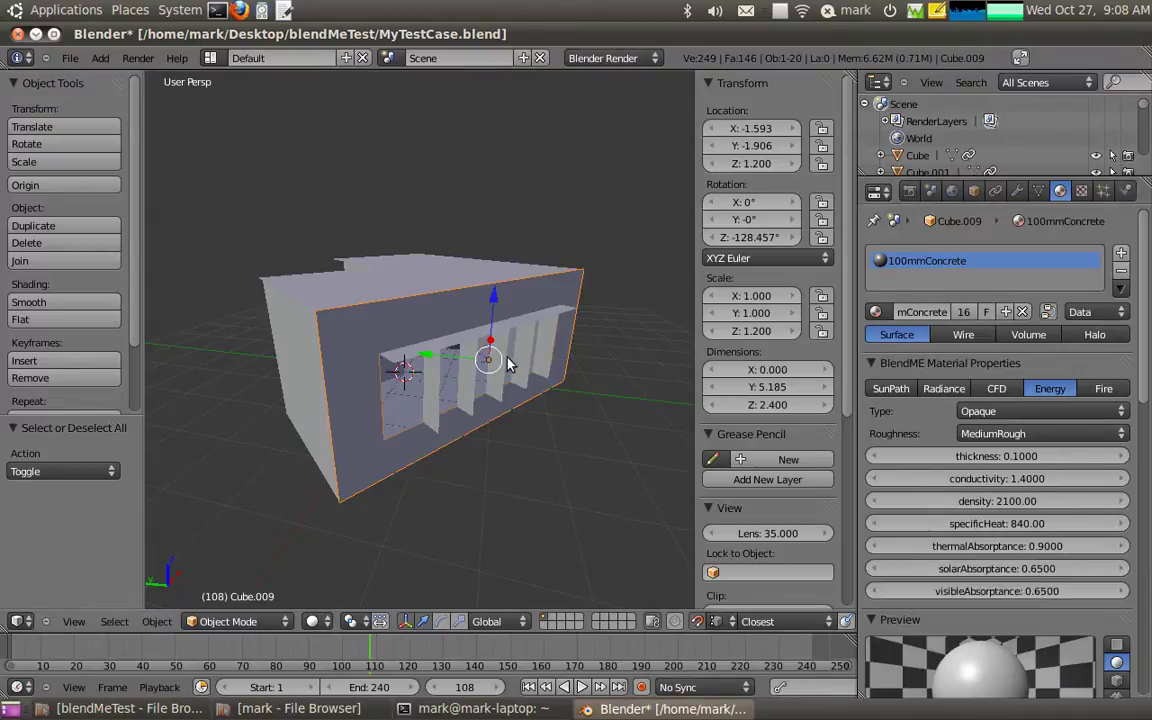
# Select the window pane and rename its glazing material 6mmFloatGlass with thickness 0.006.
pyautogui.rightClick(305, 386)
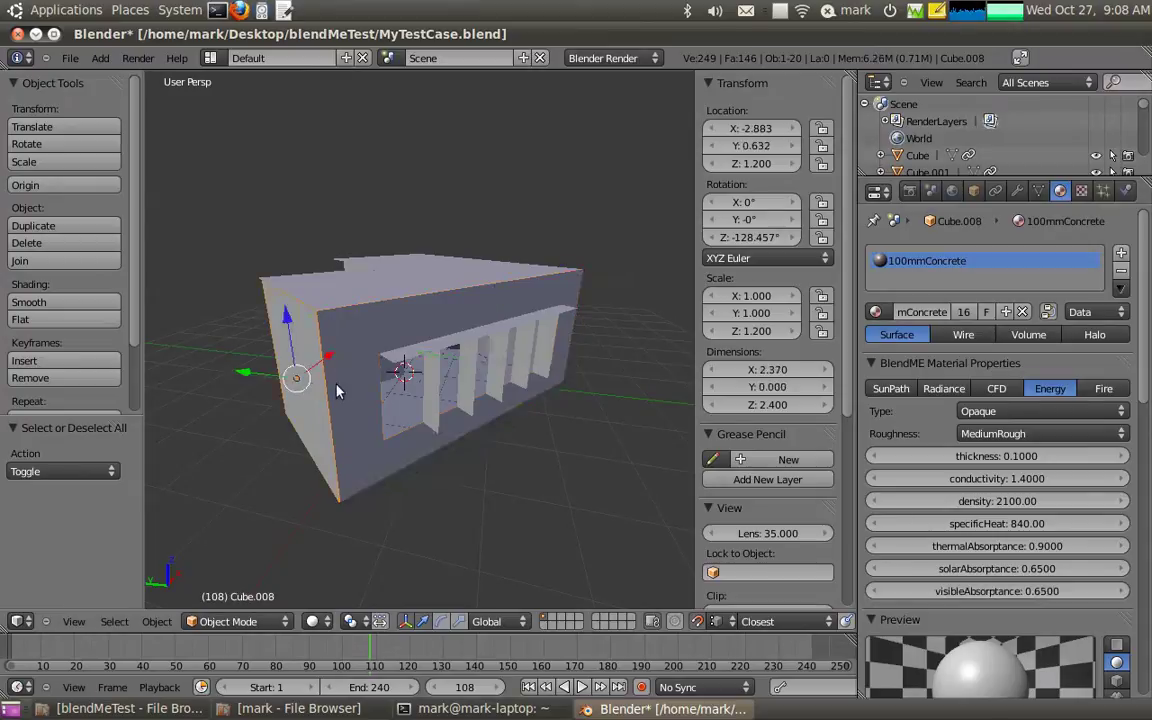
pyautogui.rightClick(381, 299)
pyautogui.rightClick(404, 417)
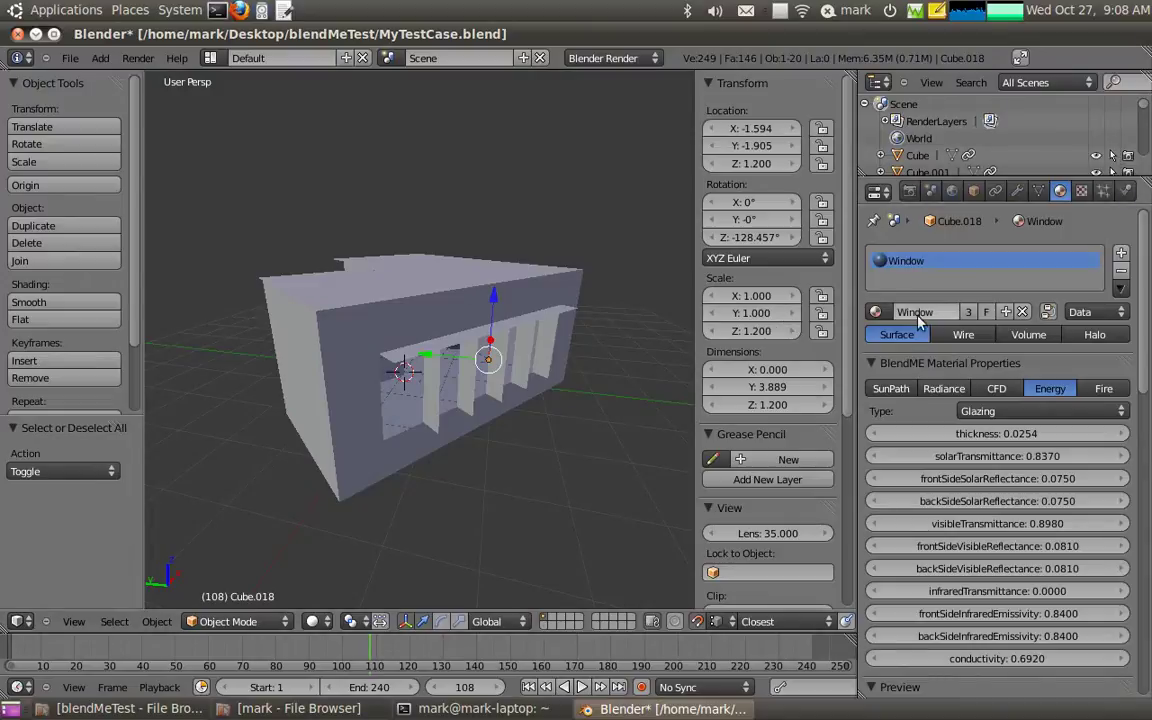
pyautogui.click(913, 312)
pyautogui.write('6mm')
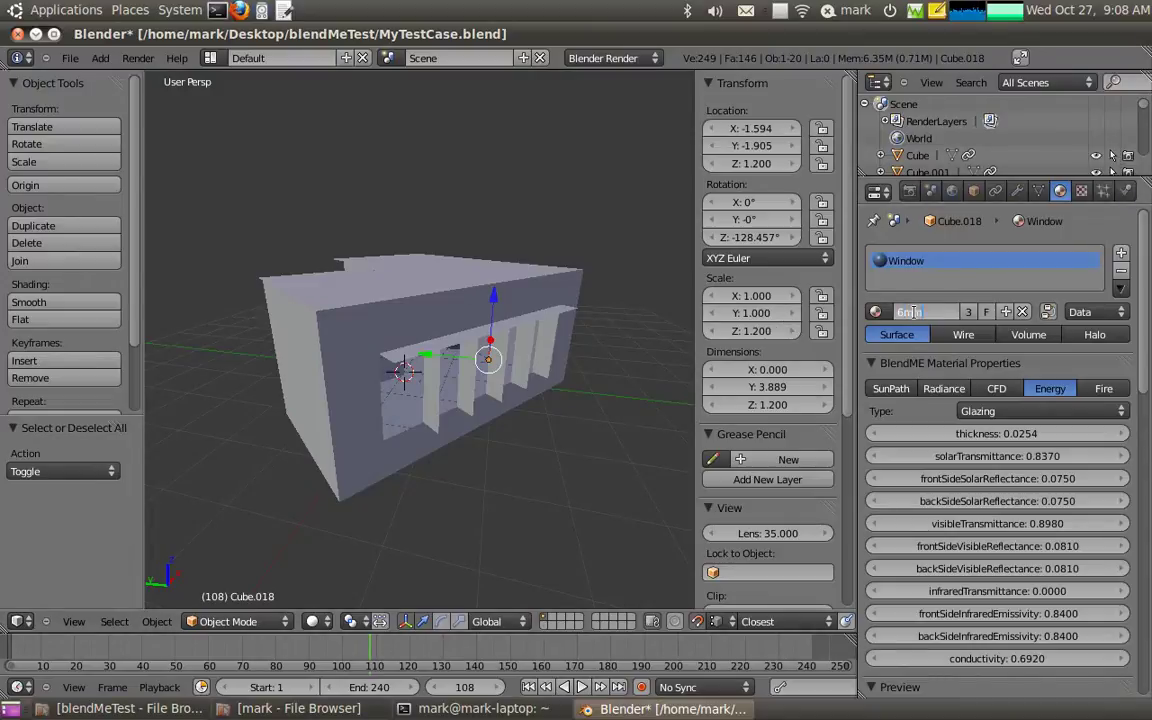
pyautogui.write('FloatGlass')
pyautogui.press('Return')
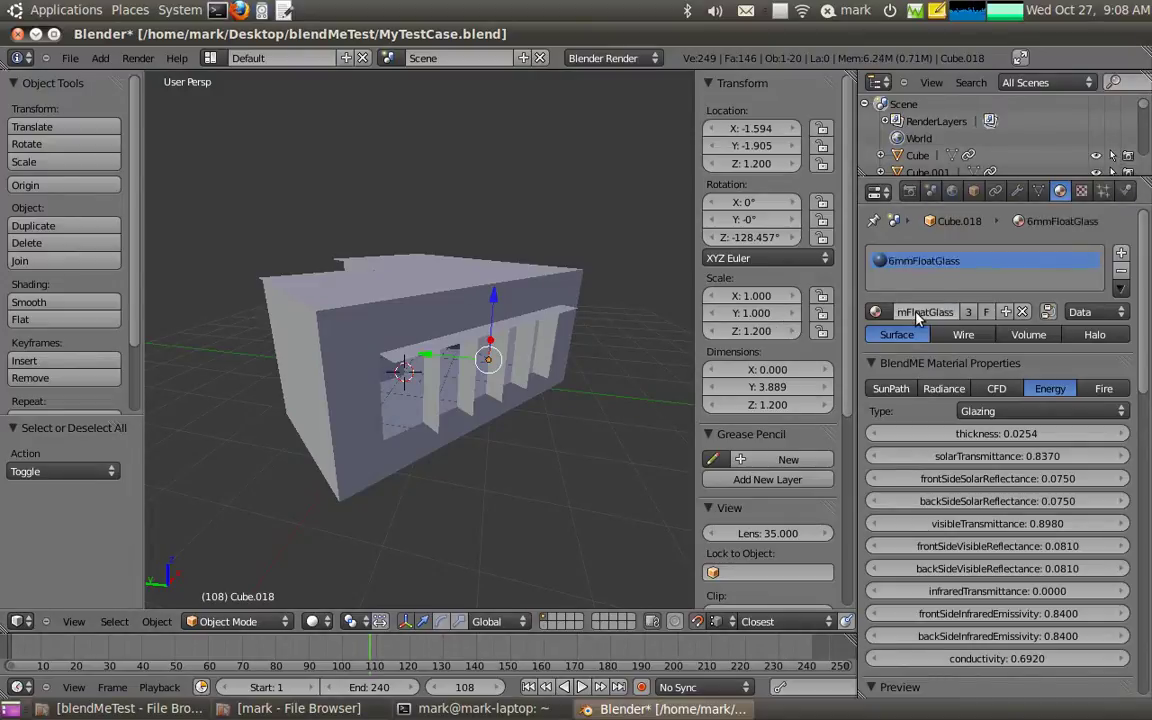
pyautogui.click(1012, 434)
pyautogui.write('0.006')
pyautogui.press('Return')
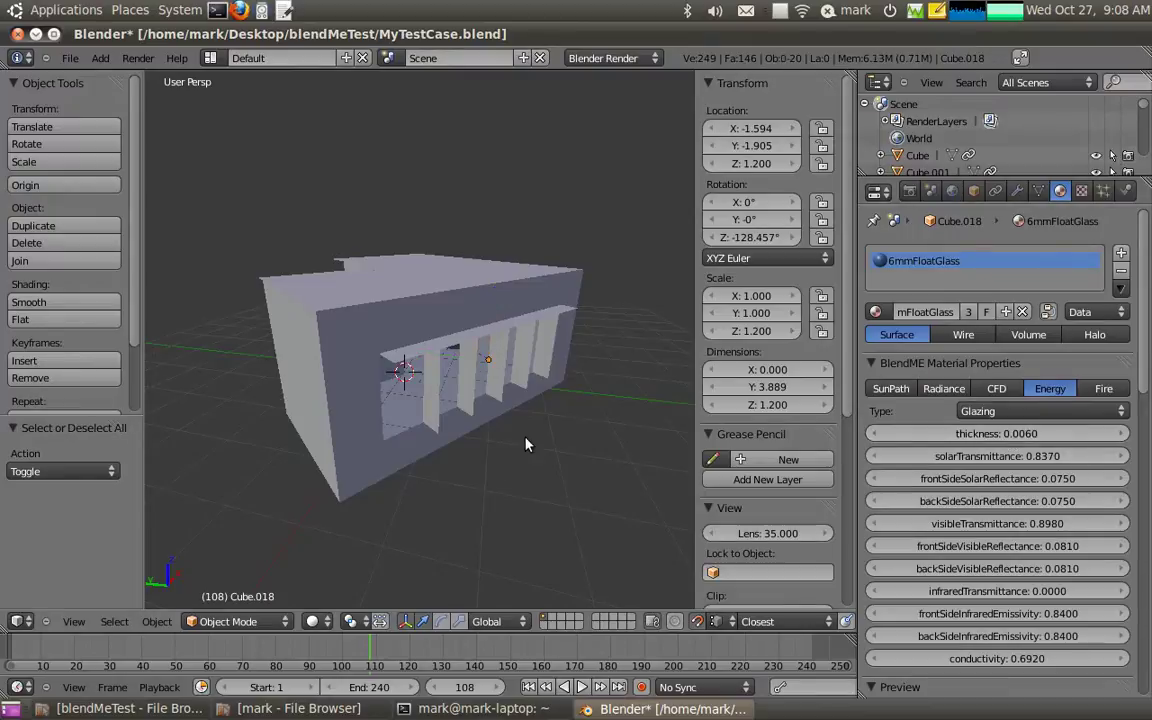
# Select all objects and save the model over MyTestCase05.blend, confirming the overwrite.
pyautogui.press('a')
pyautogui.click(70, 59)
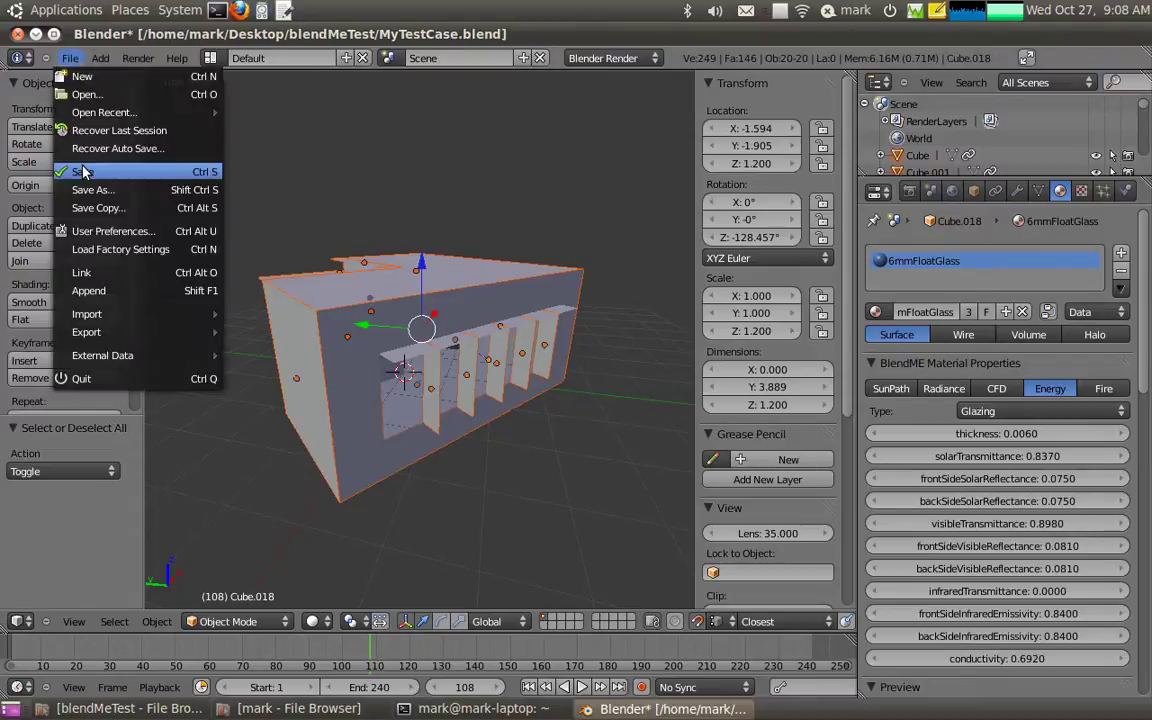
pyautogui.click(86, 189)
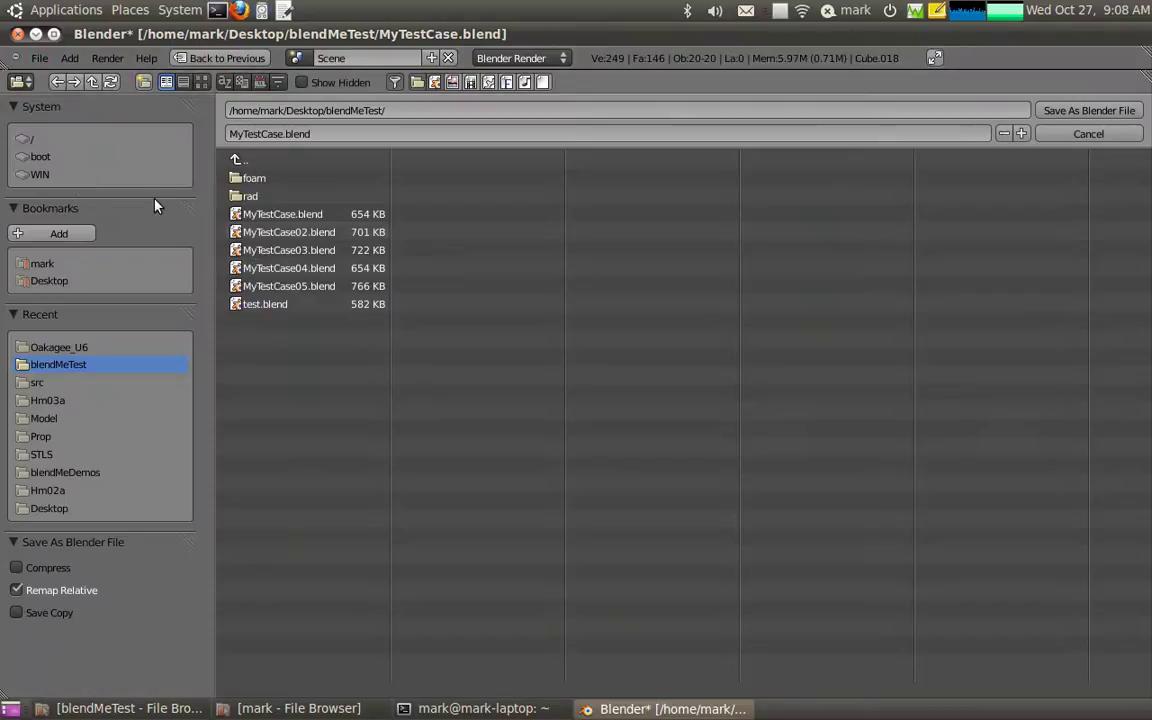
pyautogui.click(284, 287)
pyautogui.click(1065, 110)
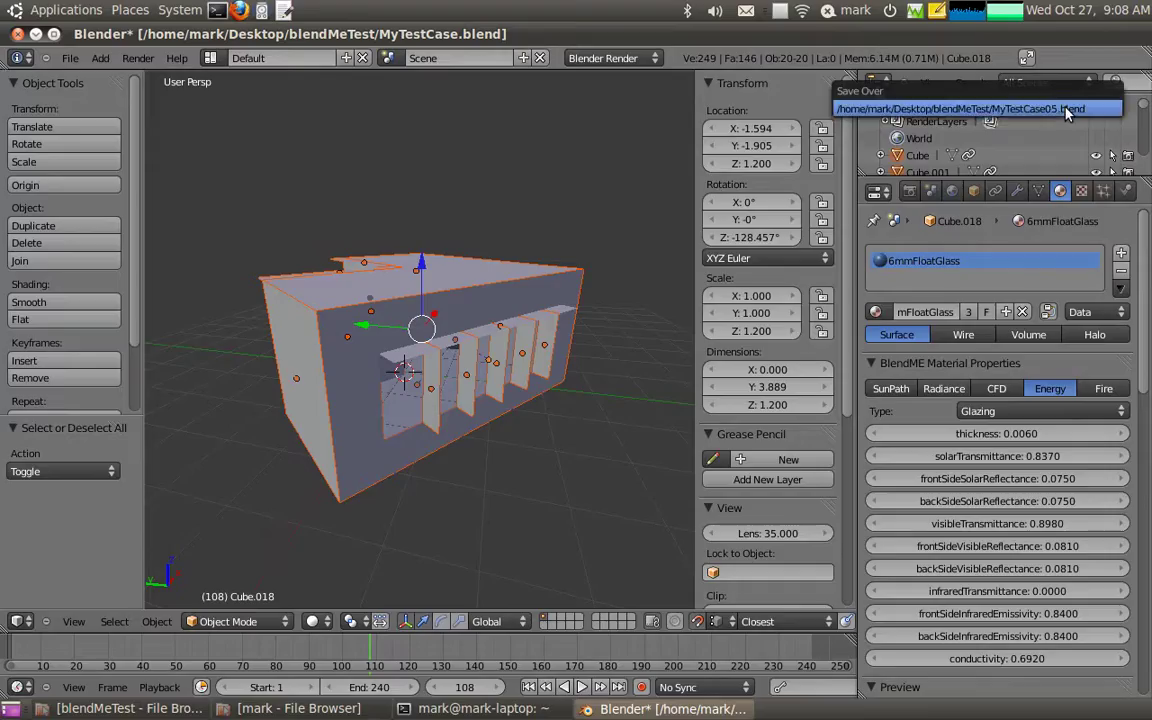
pyautogui.click(1068, 110)
pyautogui.moveTo(437, 378); pyautogui.dragTo(424, 425, button='middle')
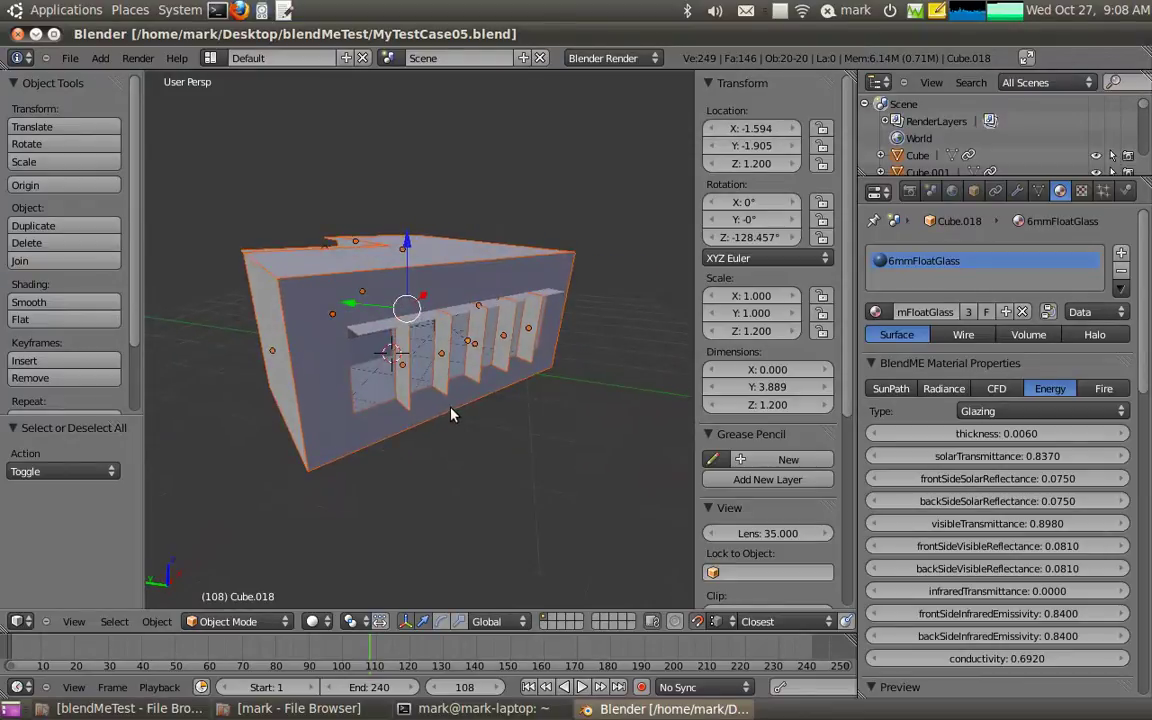
# Orbit to the building front, select Zone01, and show the scene-wide BlendME settings.
pyautogui.click(973, 191)
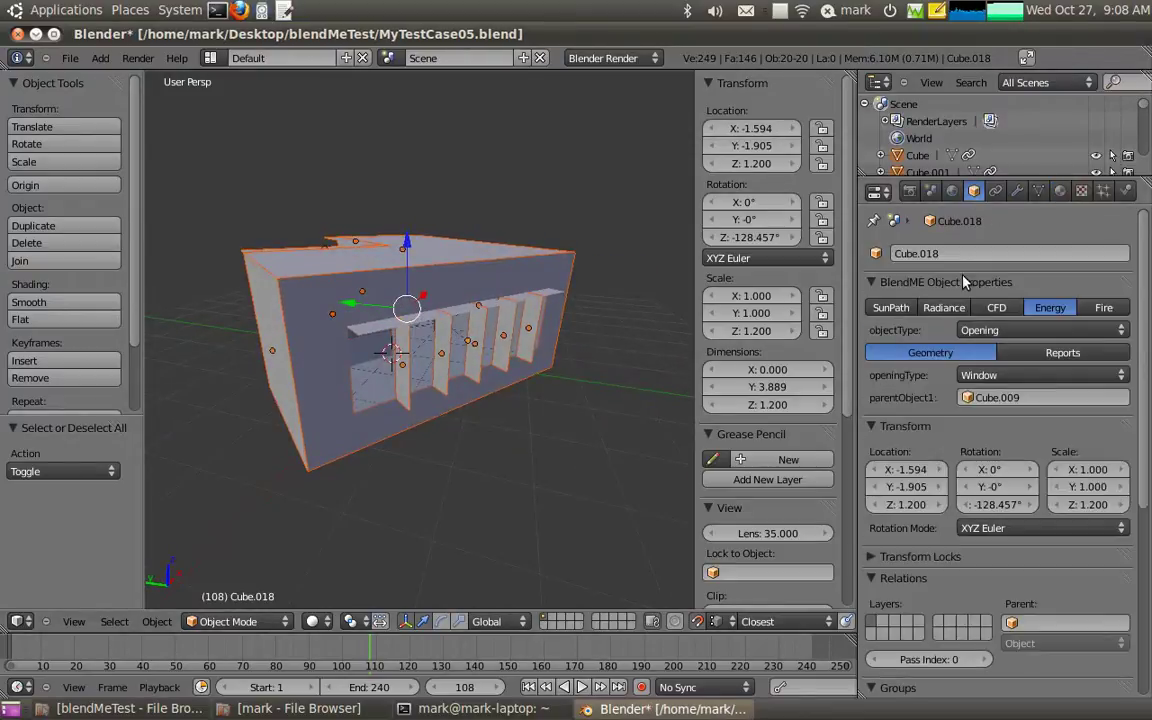
pyautogui.click(930, 191)
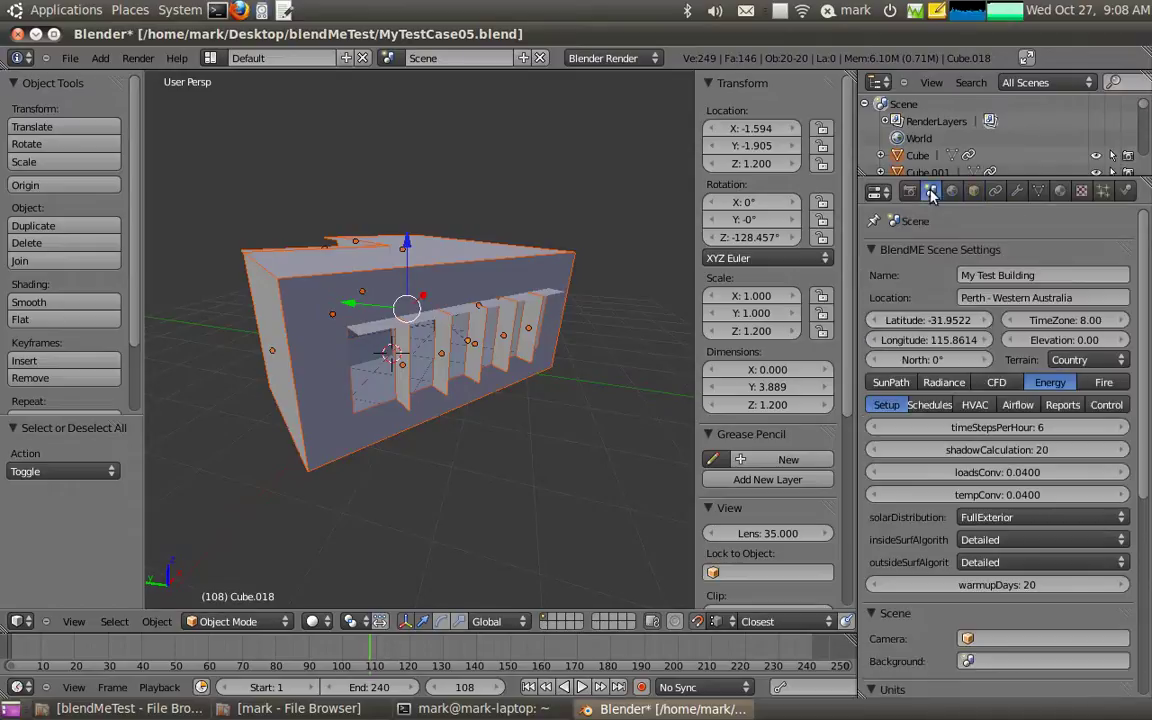
pyautogui.moveTo(500, 370); pyautogui.dragTo(318, 443, button='middle')
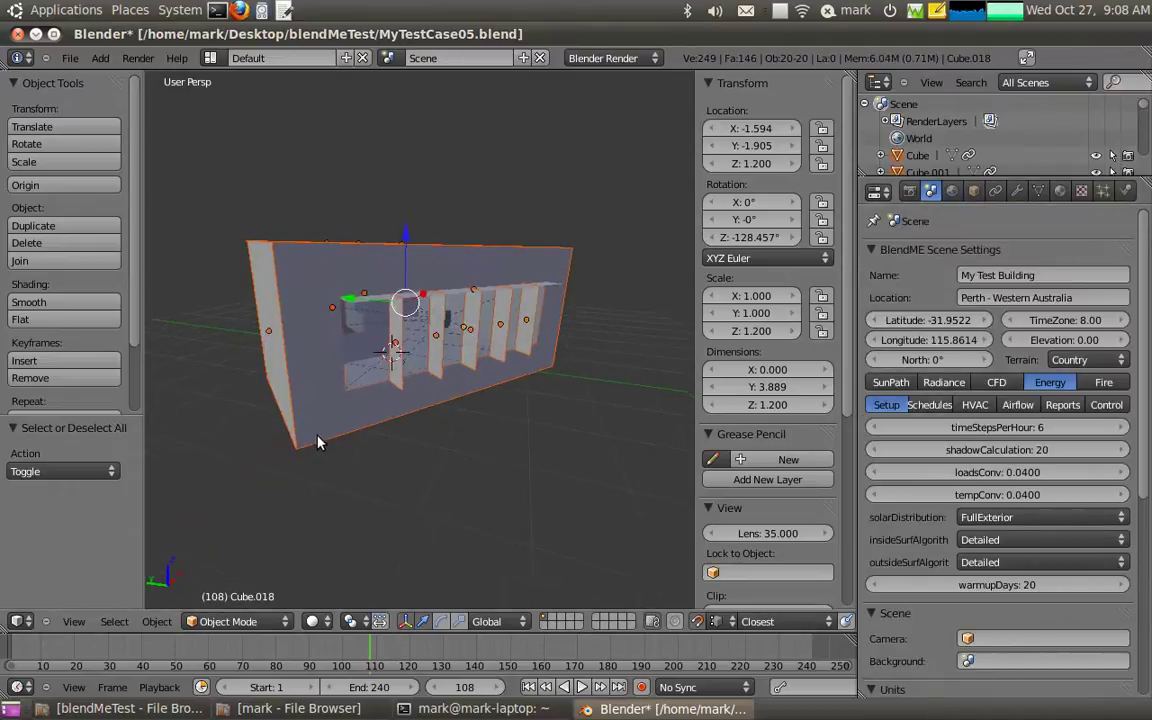
pyautogui.rightClick(440, 325)
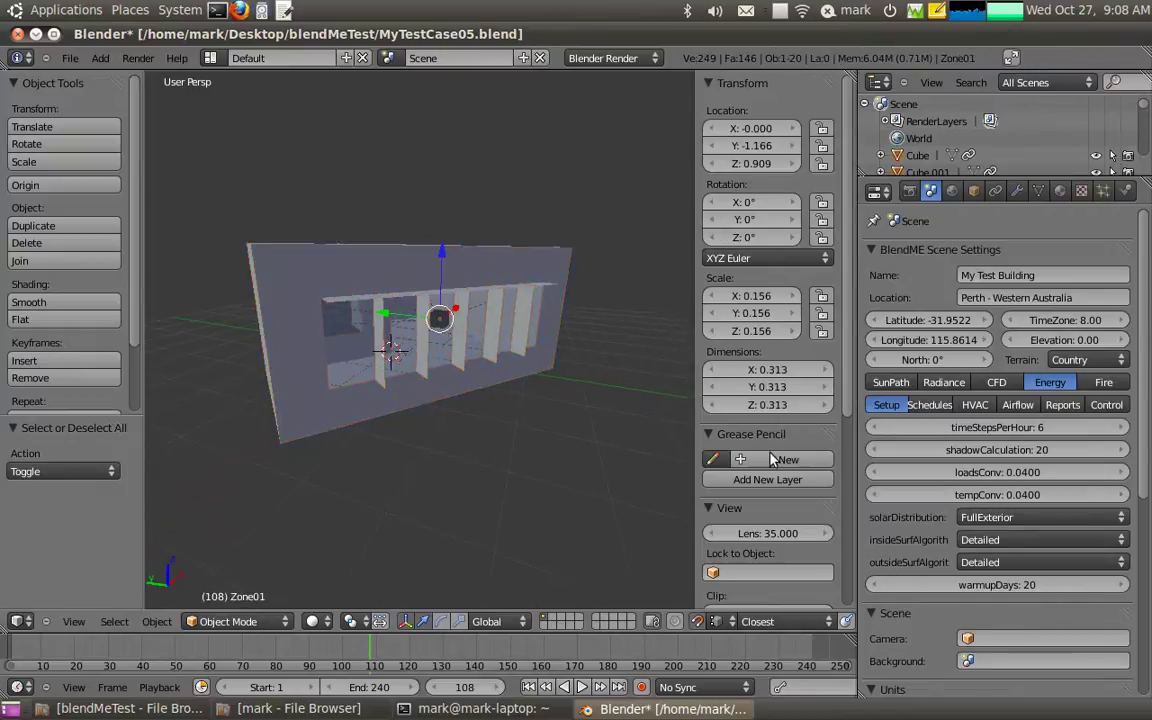
pyautogui.click(974, 191)
pyautogui.click(931, 191)
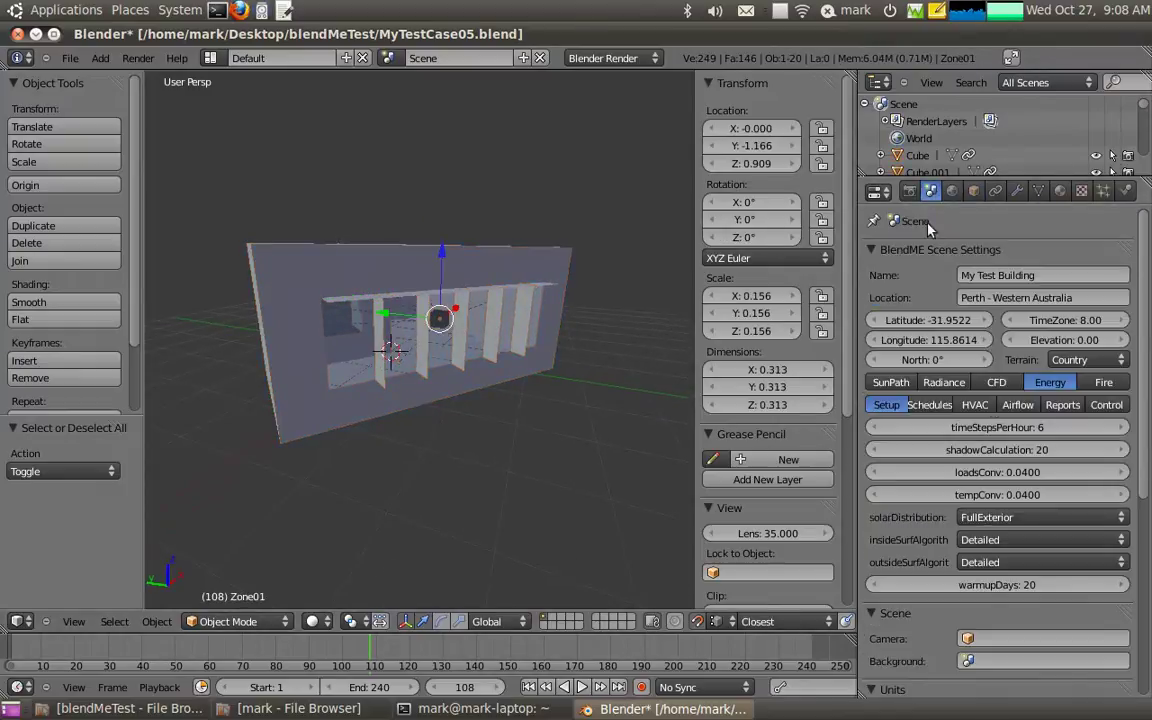
# Rename schedule AlwaysOn.000 to AlwaysOn and set its Until Value to 0.2.
pyautogui.click(930, 405)
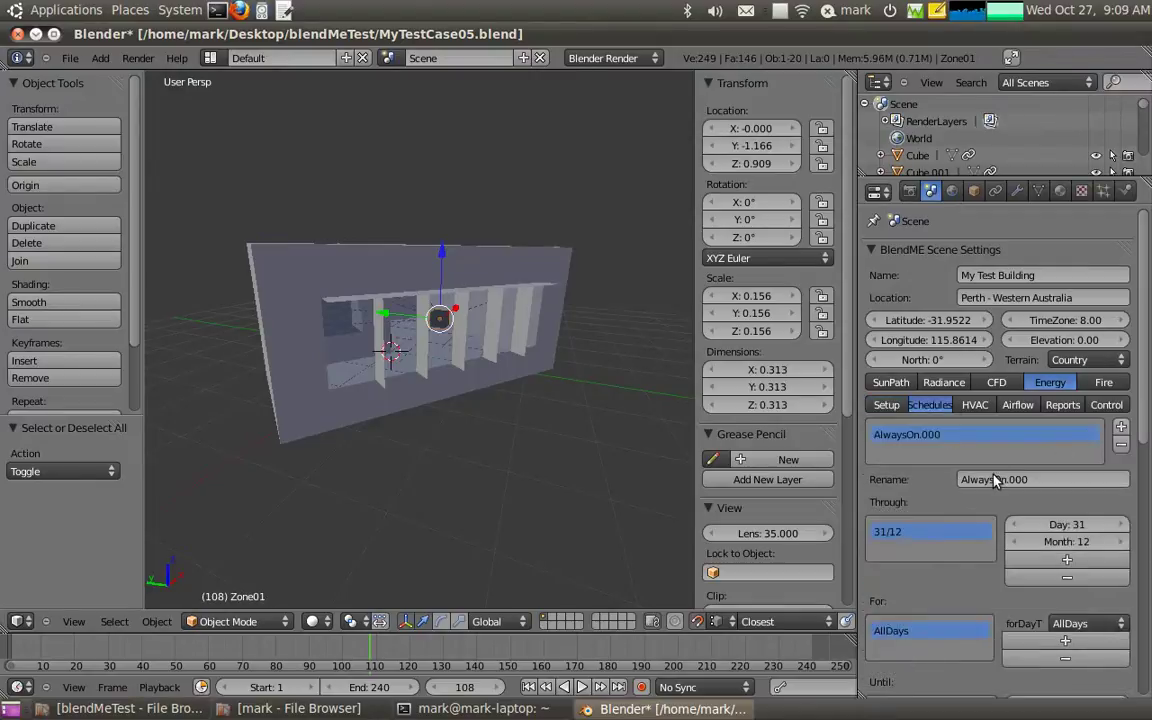
pyautogui.write('AlwaysOn')
pyautogui.press('Return')
pyautogui.scroll(-5, 1143, 428)
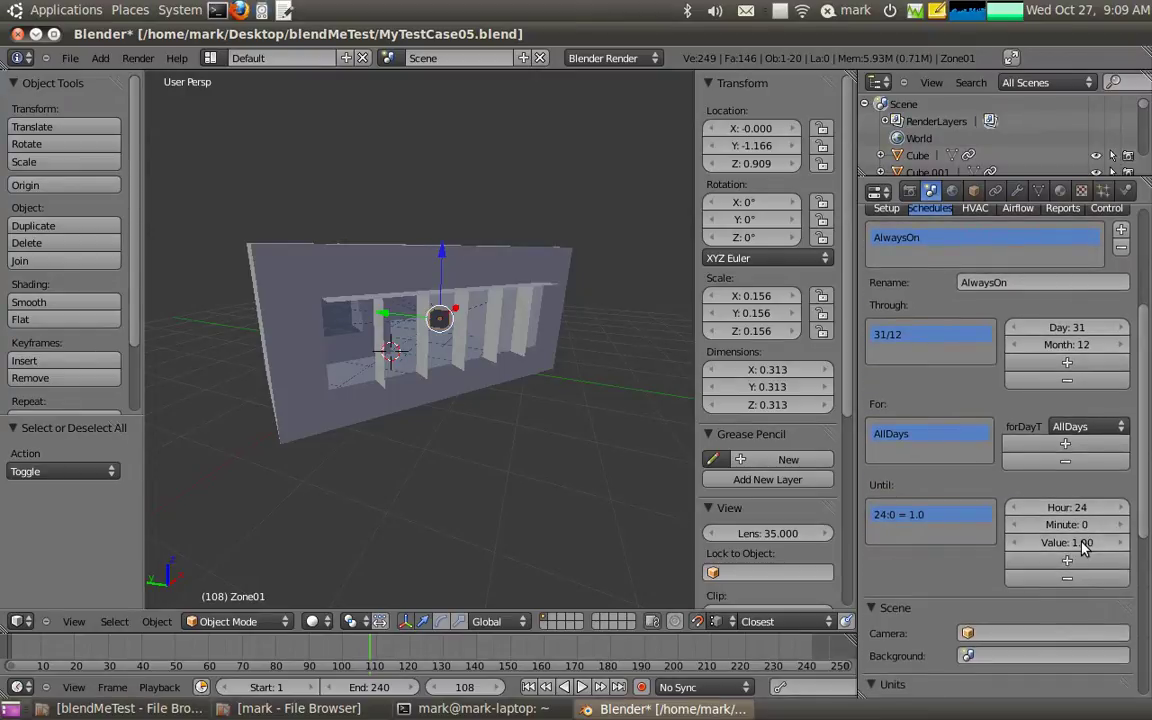
pyautogui.click(1080, 543)
pyautogui.write('0.2')
pyautogui.press('Return')
pyautogui.scroll(4, 1143, 518)
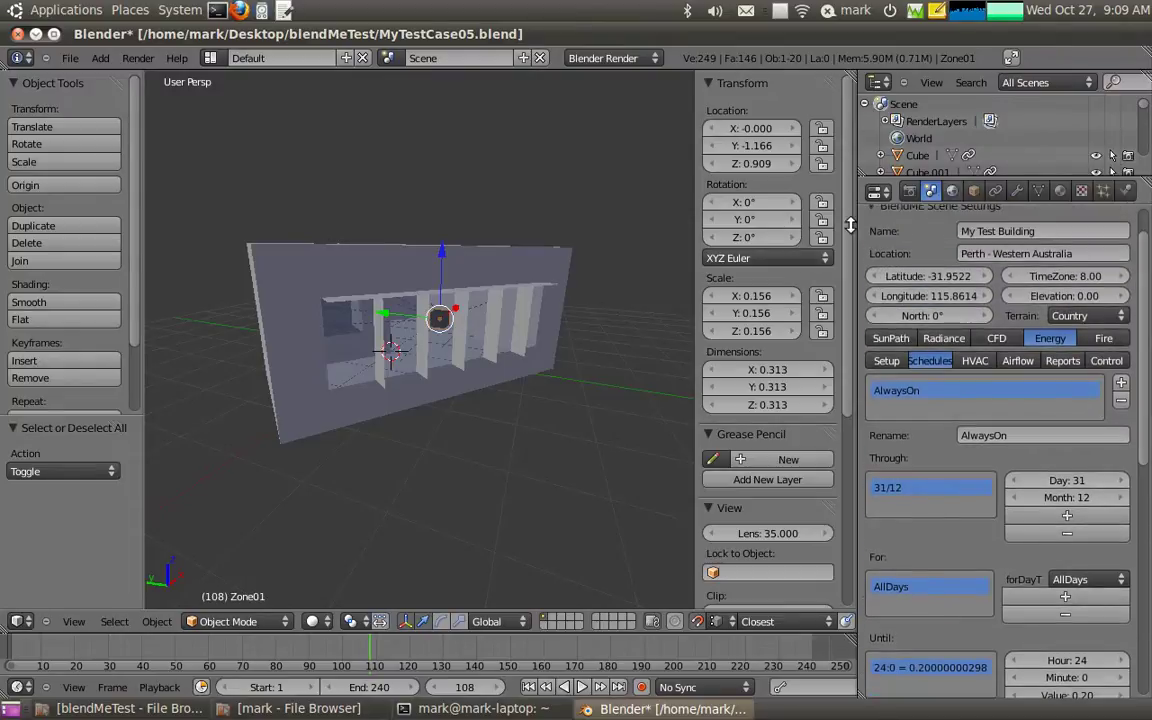
# Give Zone01 AirChanges/Hour infiltration on the AlwaysOn schedule with designFlow 0.2.
pyautogui.click(974, 191)
pyautogui.click(1022, 355)
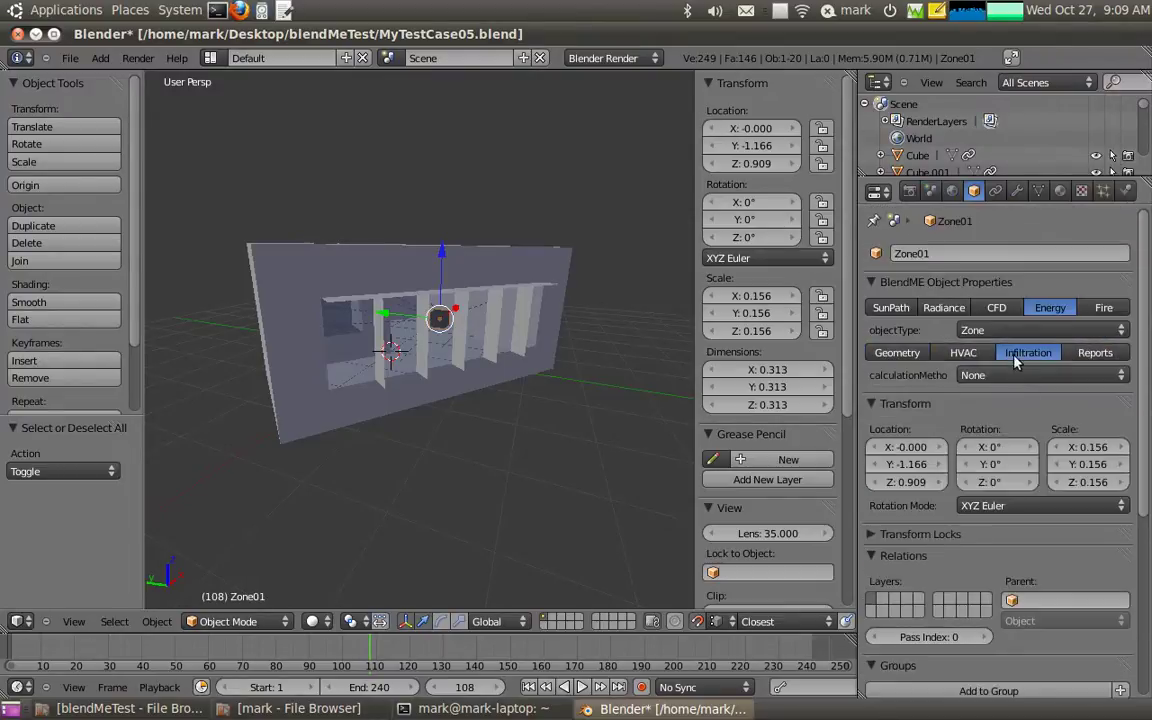
pyautogui.click(1015, 375)
pyautogui.click(995, 257)
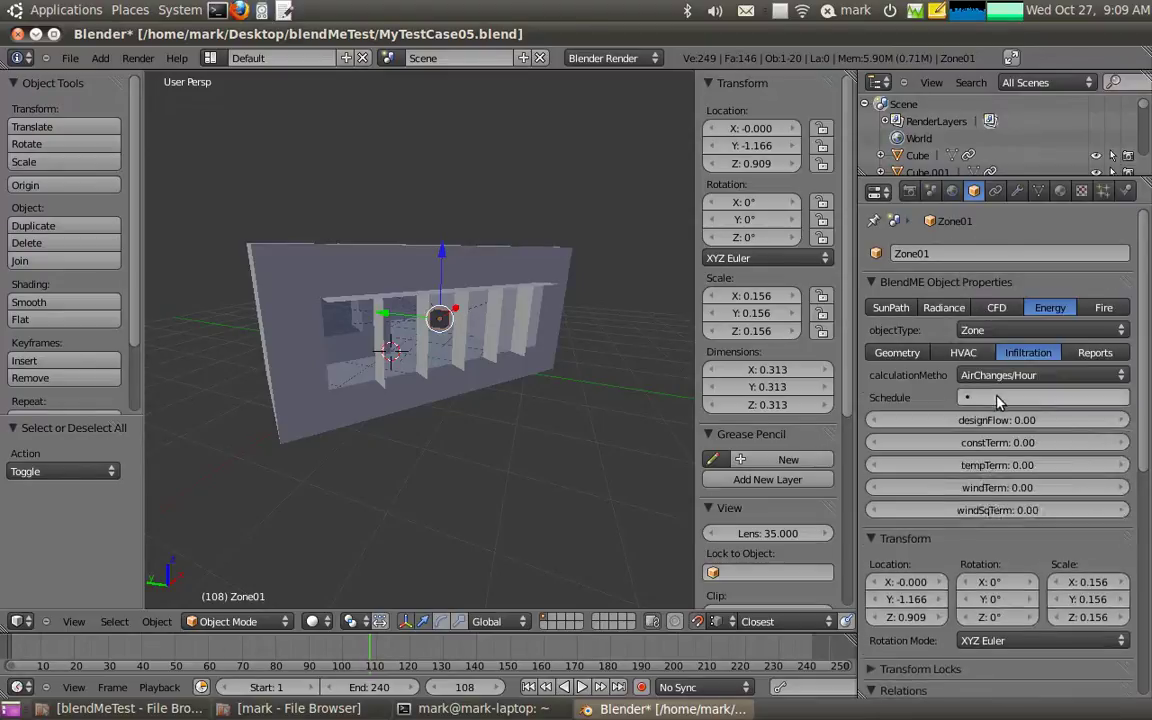
pyautogui.click(998, 398)
pyautogui.click(998, 420)
pyautogui.click(1038, 422)
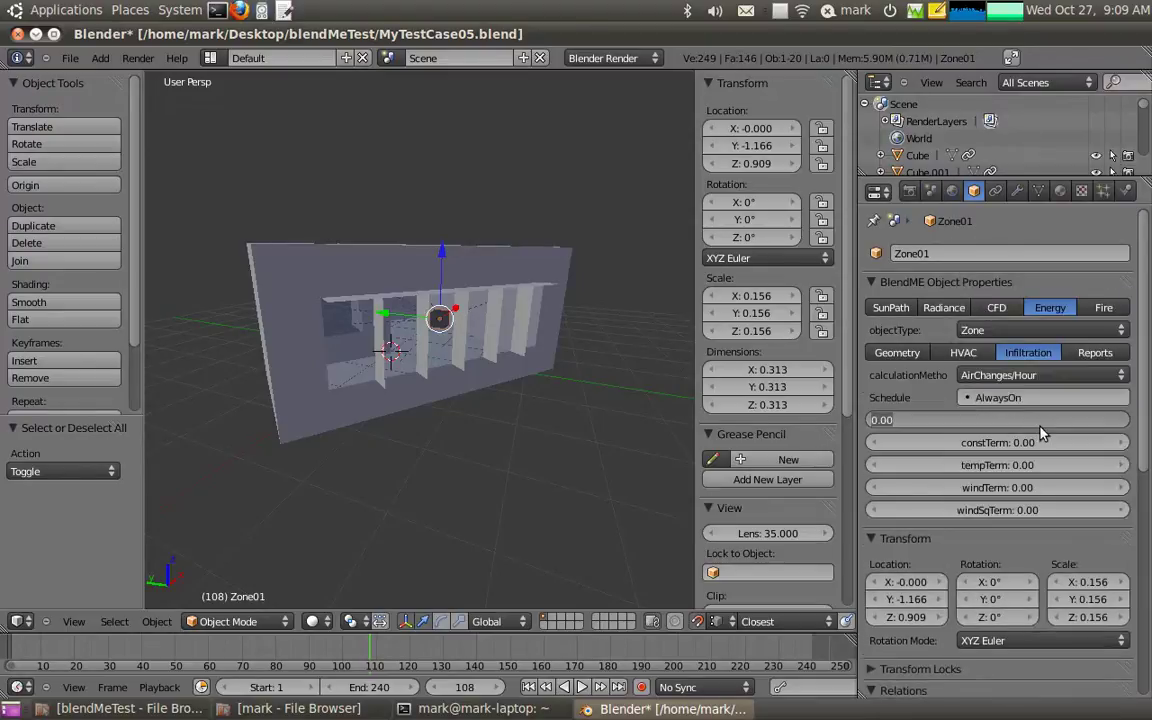
pyautogui.write('0.2')
pyautogui.press('Return')
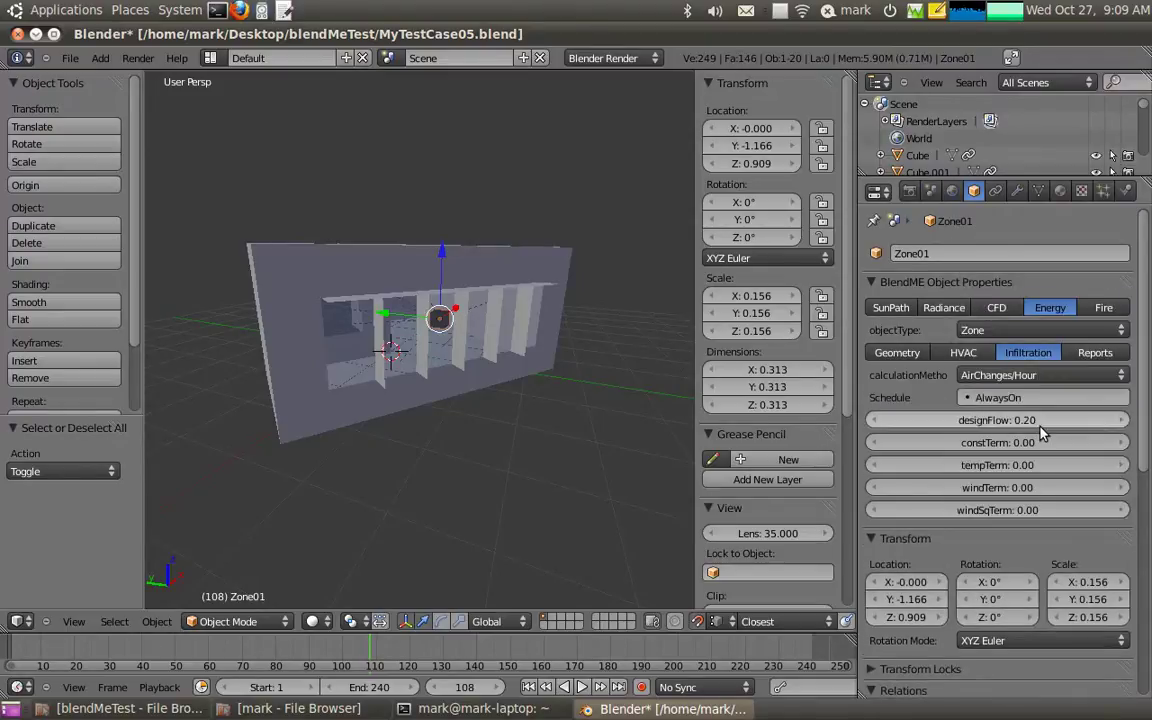
# Orbit around the building and reselect the Zone01 object.
pyautogui.rightClick(440, 398)
pyautogui.moveTo(341, 375); pyautogui.dragTo(561, 400, button='middle')
pyautogui.moveTo(449, 413); pyautogui.dragTo(486, 447, button='middle')
pyautogui.rightClick(442, 319)
pyautogui.rightClick(441, 320)
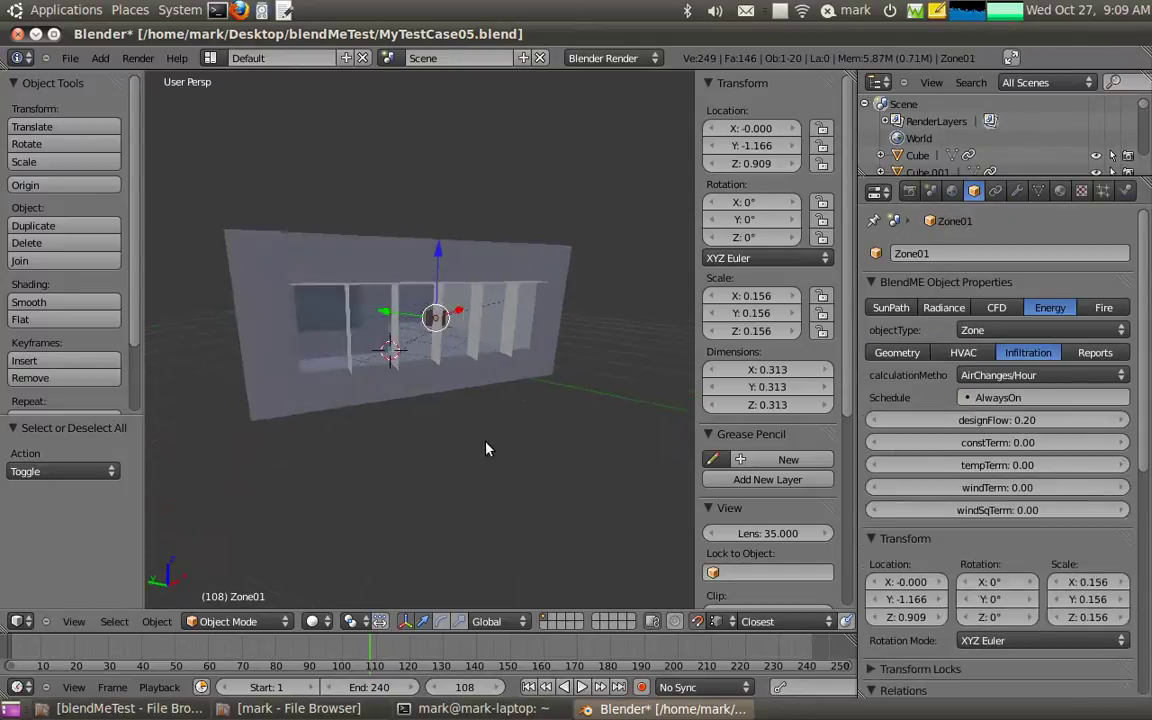
# Add a zone air temperature output report to Zone01.
pyautogui.click(1085, 355)
pyautogui.click(1121, 397)
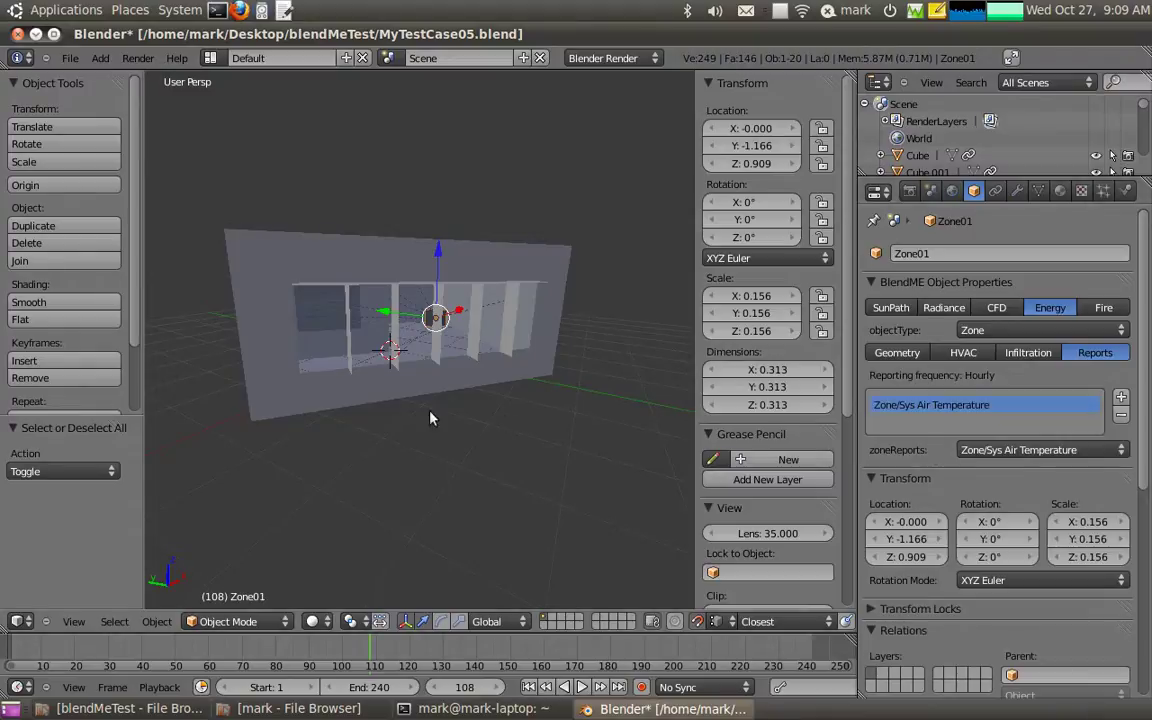
pyautogui.moveTo(424, 417); pyautogui.dragTo(370, 395, button='middle')
# Add a Surface Int Convection Heat Rate per Area report to side wall Cube.015.
pyautogui.rightClick(487, 357)
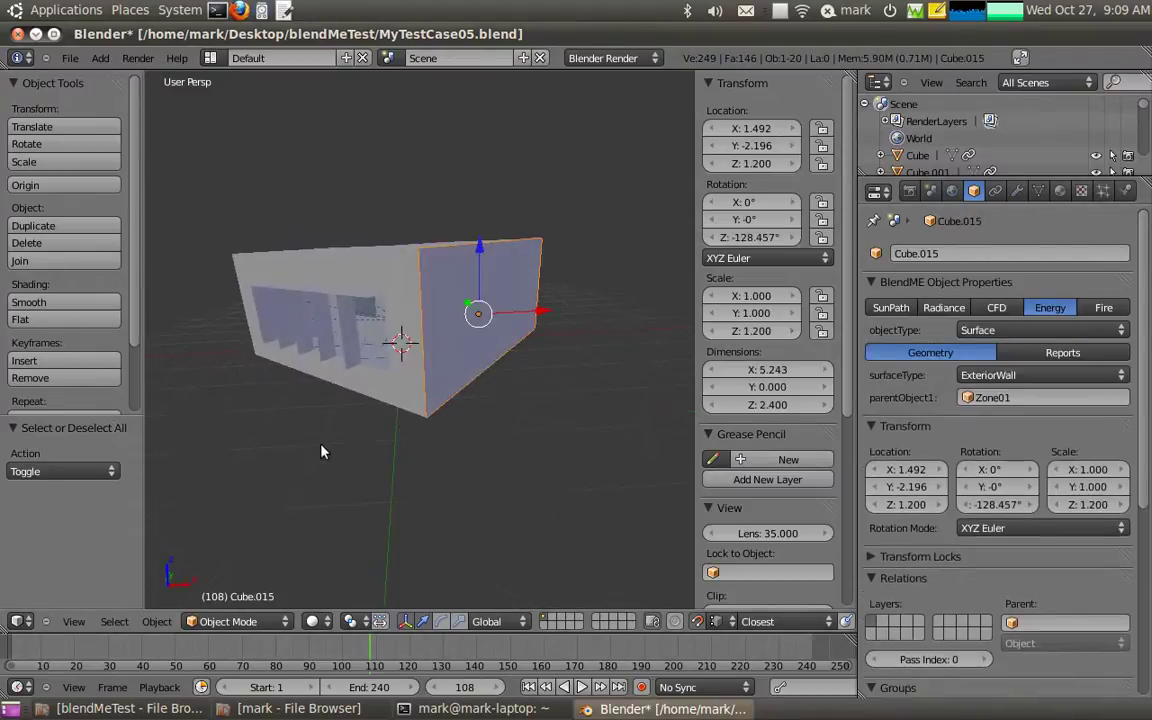
pyautogui.moveTo(328, 448); pyautogui.dragTo(330, 415, button='middle')
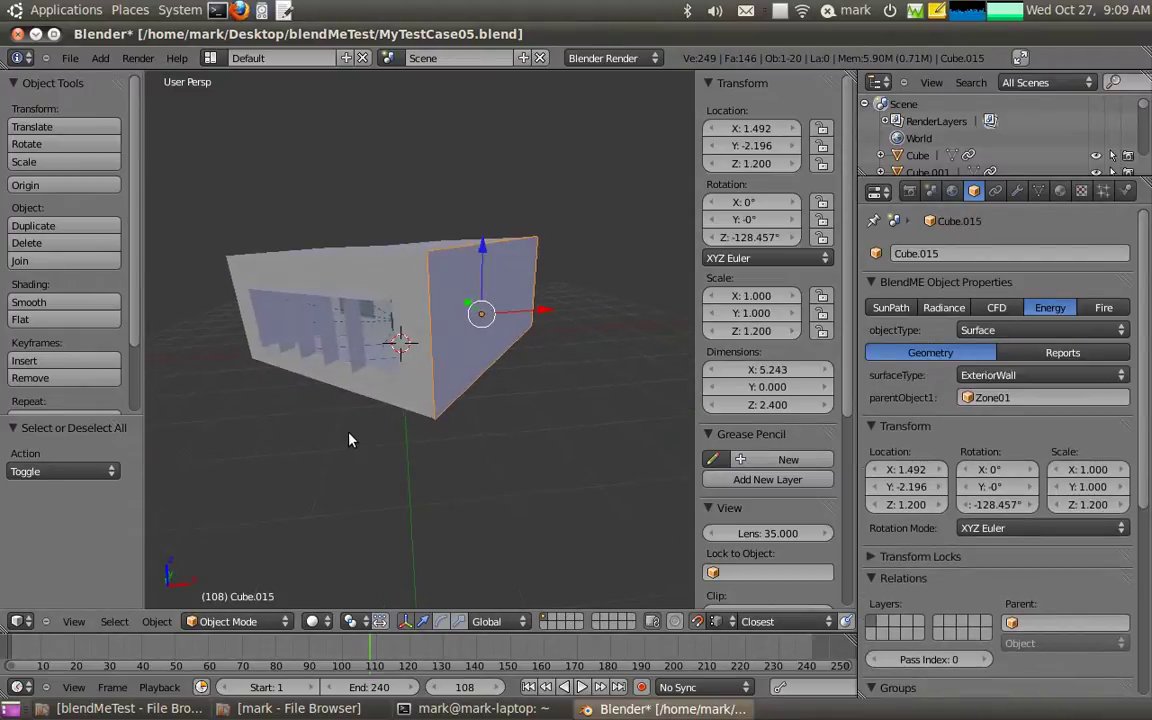
pyautogui.click(1058, 355)
pyautogui.click(1121, 397)
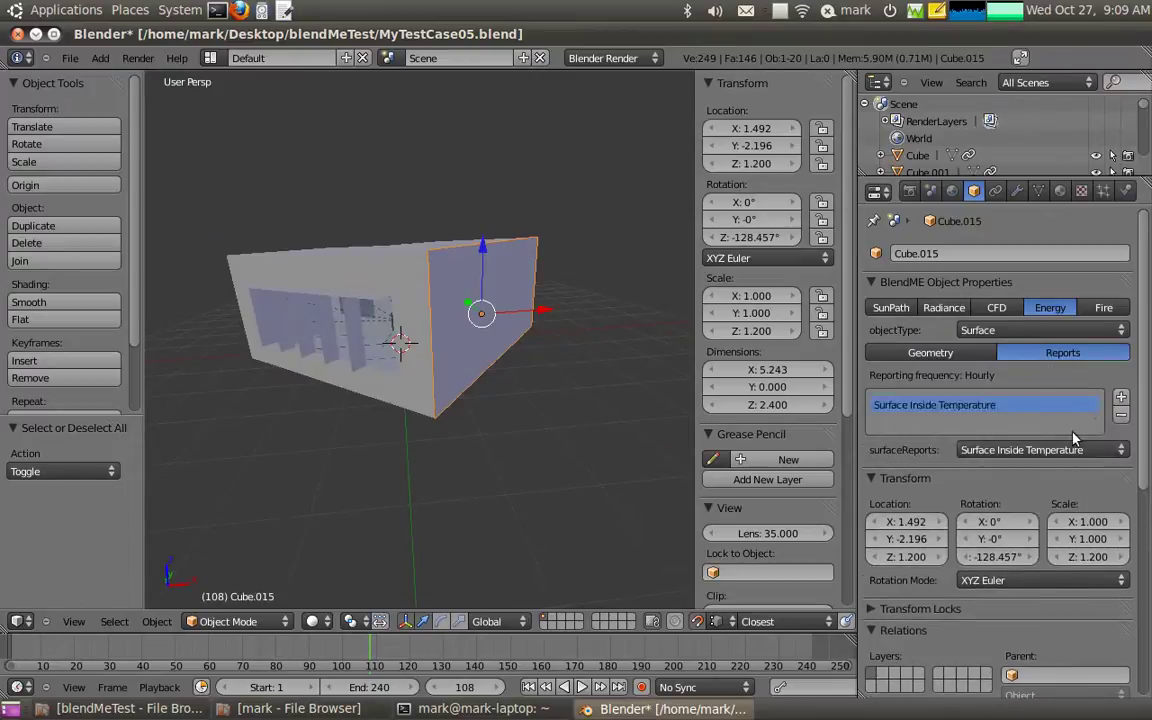
pyautogui.click(1050, 450)
pyautogui.click(1000, 392)
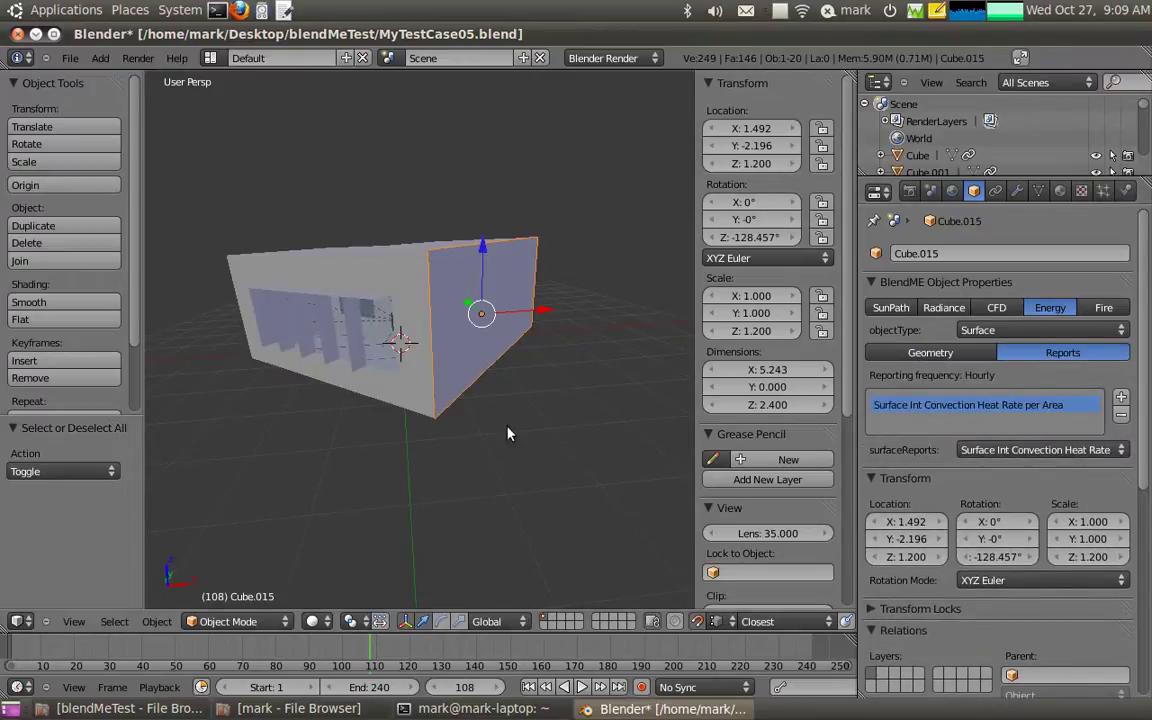
# Orbit toward the roof and select the roof plane Cube.012.
pyautogui.moveTo(418, 453); pyautogui.dragTo(439, 372, button='middle')
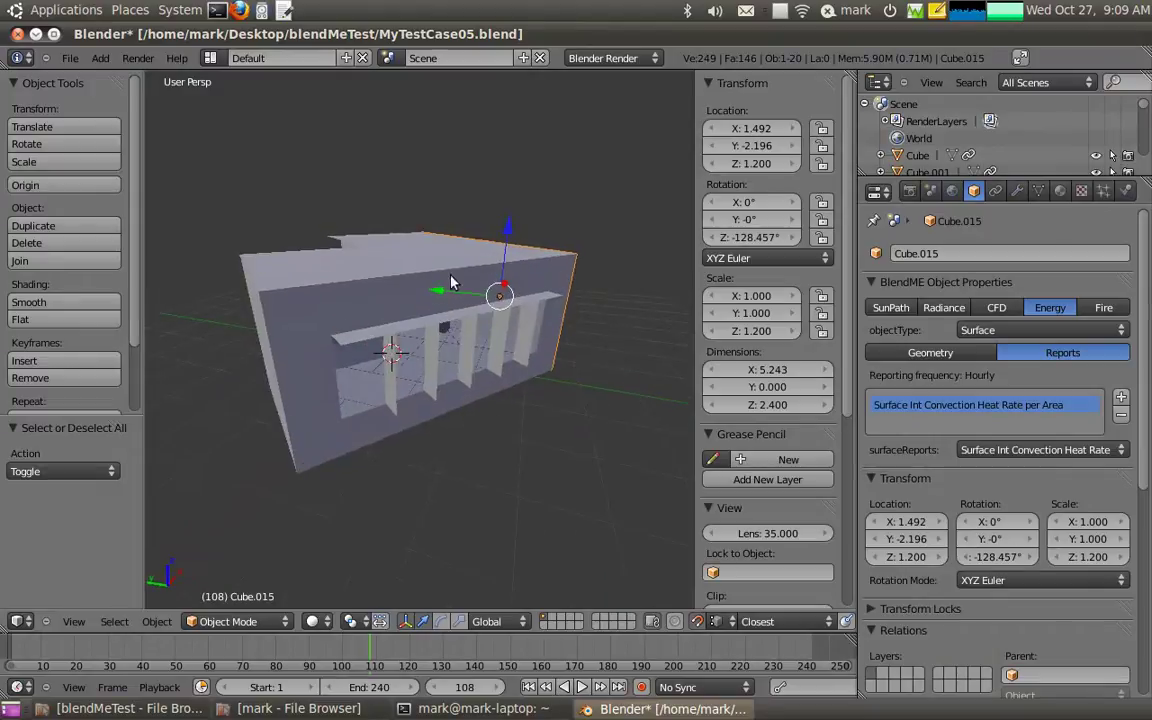
pyautogui.moveTo(364, 360); pyautogui.dragTo(336, 426, button='middle')
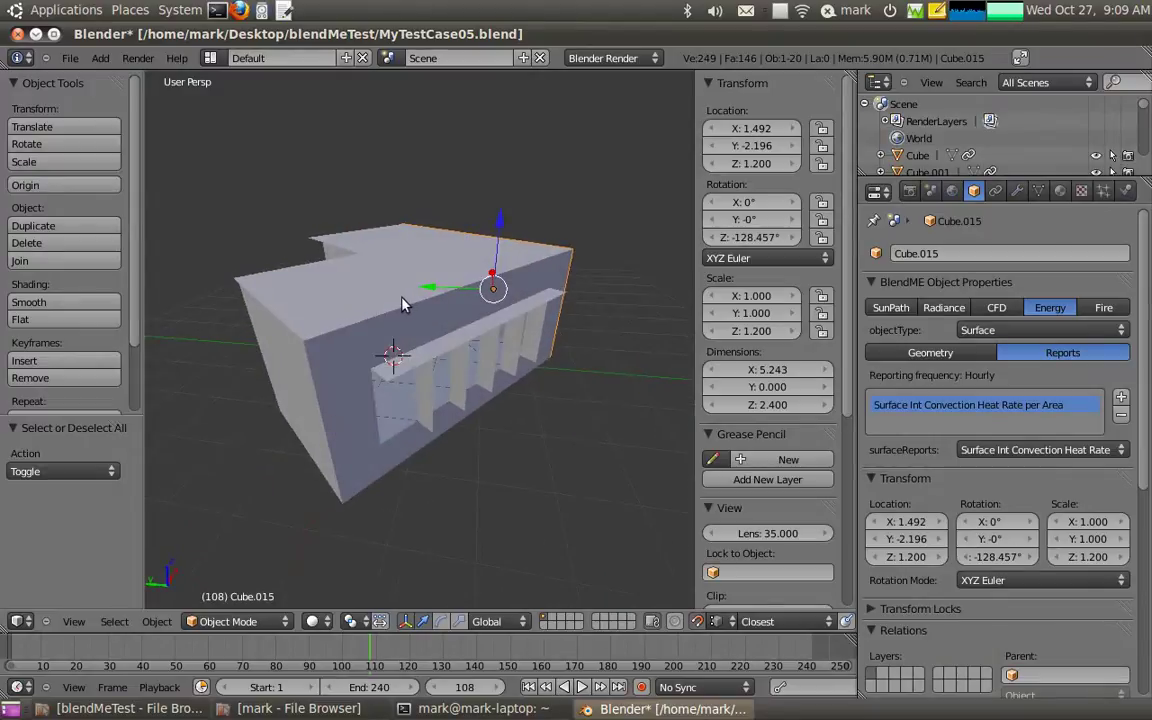
pyautogui.rightClick(437, 271)
# Replace the roof's 100mmConcrete material with a new default material called Material.
pyautogui.moveTo(432, 284); pyautogui.dragTo(426, 415, button='middle')
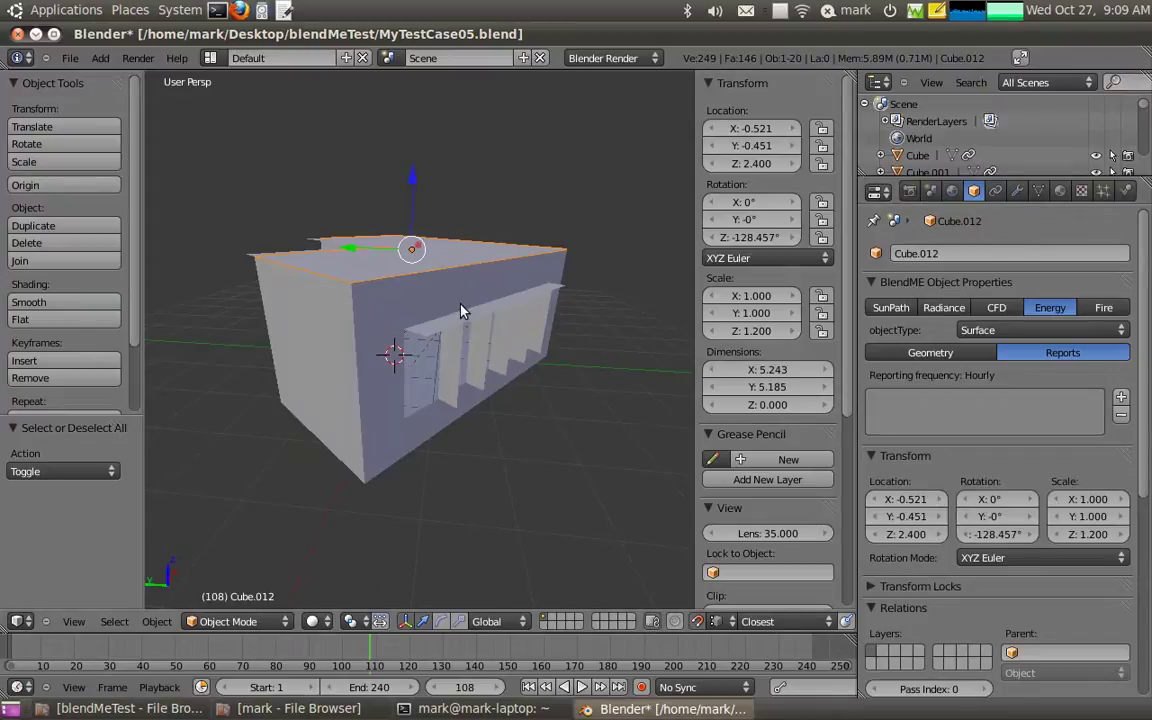
pyautogui.moveTo(460, 311); pyautogui.dragTo(456, 321, button='middle')
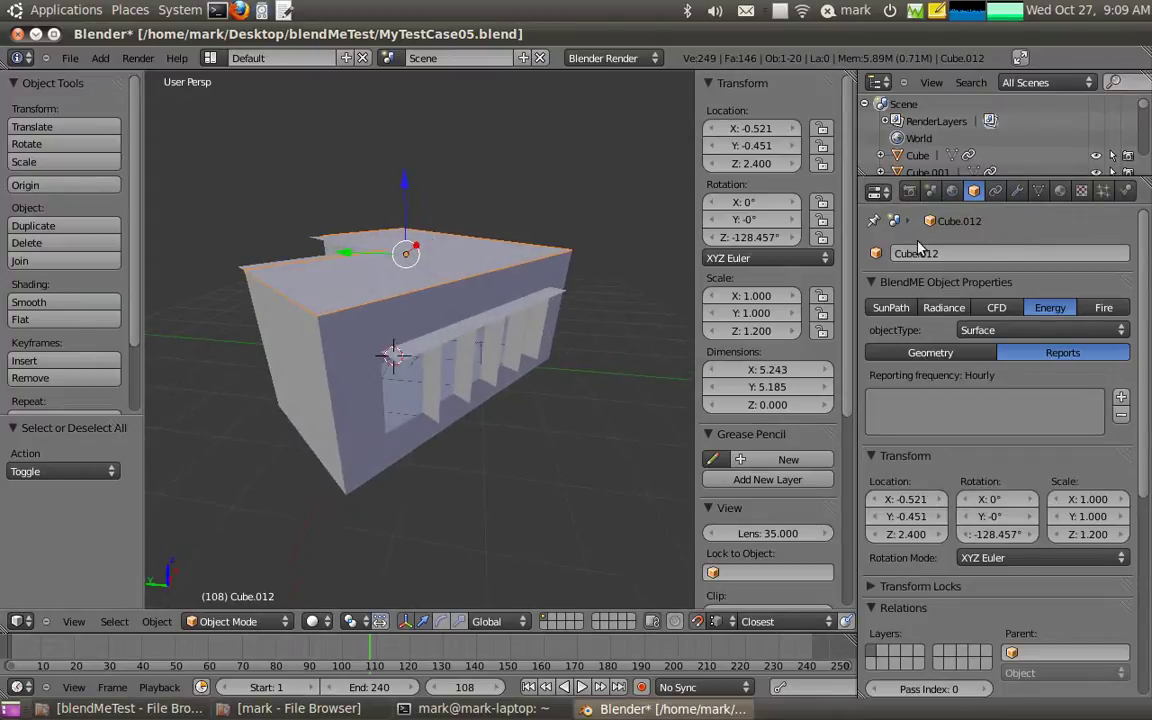
pyautogui.click(1060, 191)
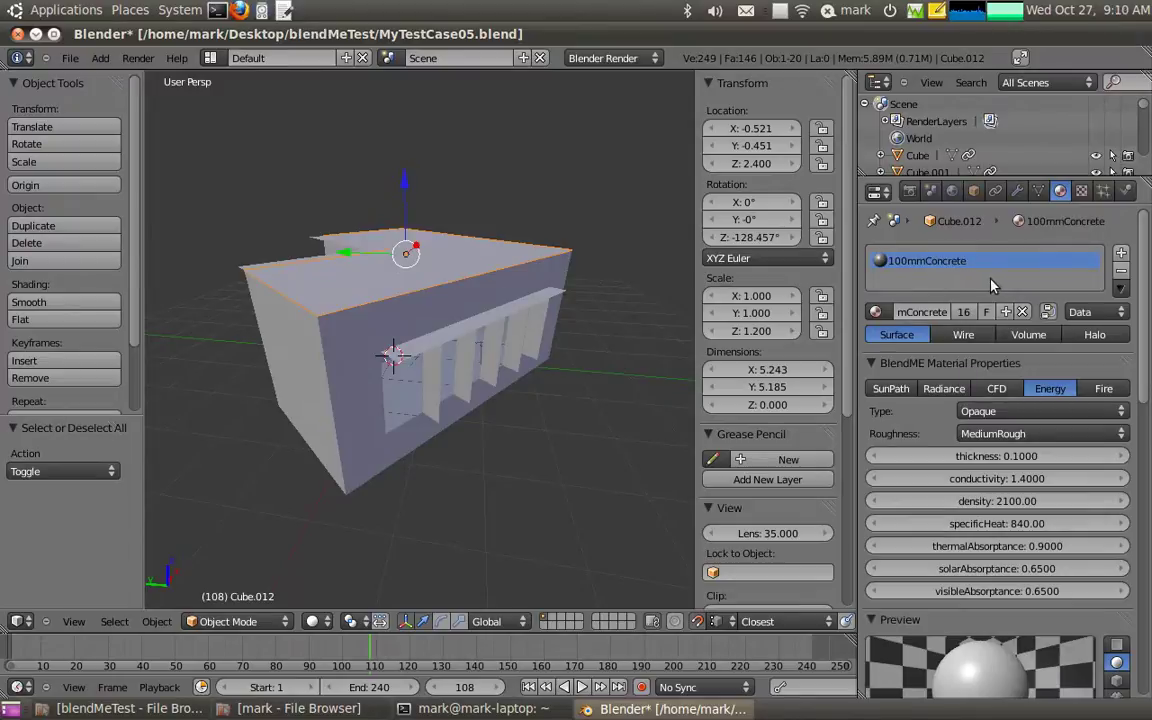
pyautogui.click(1121, 276)
pyautogui.click(1121, 256)
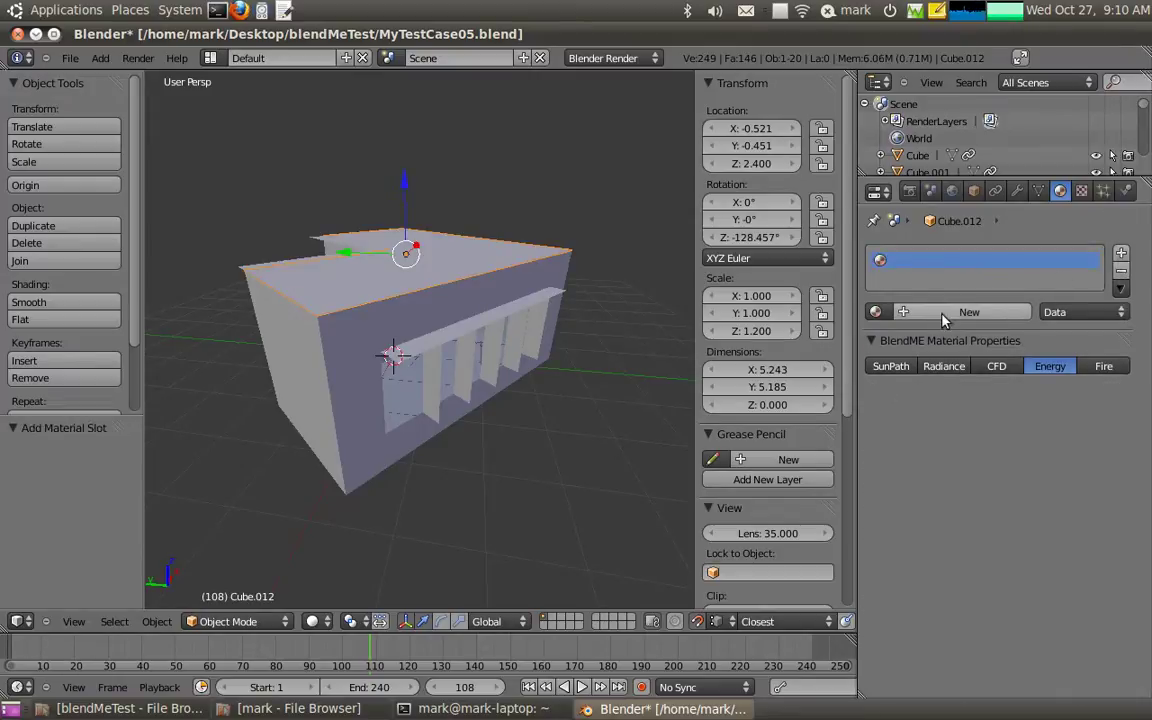
pyautogui.click(1121, 276)
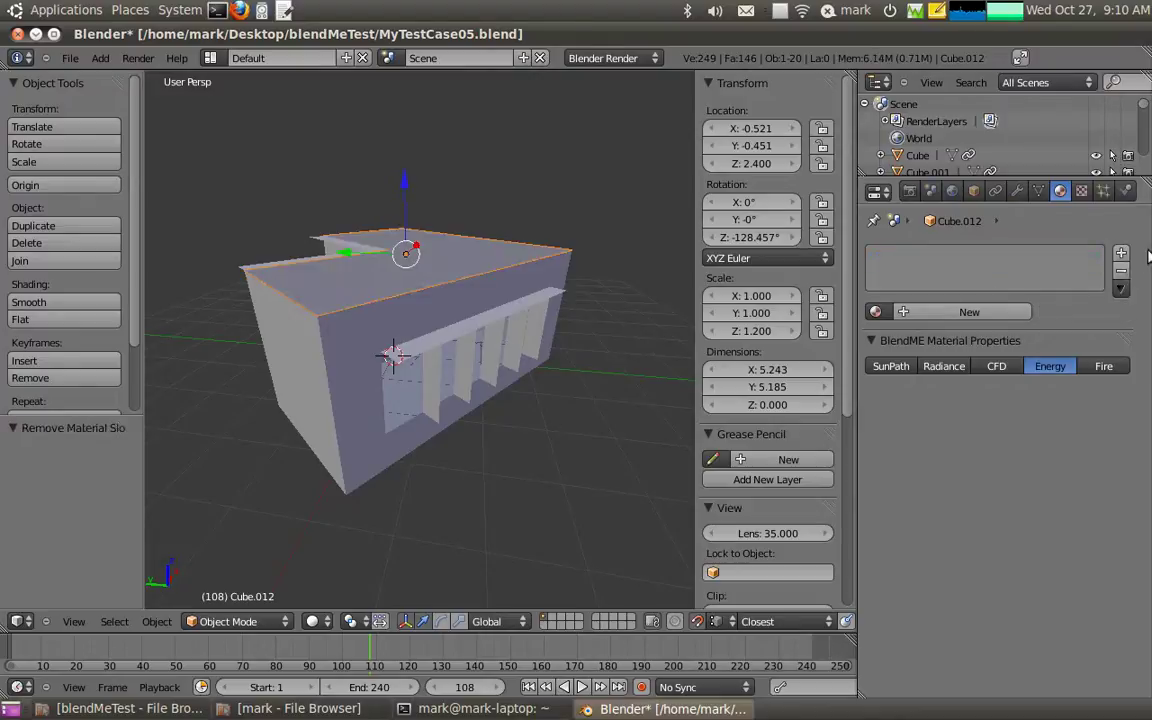
pyautogui.click(1121, 254)
pyautogui.click(922, 311)
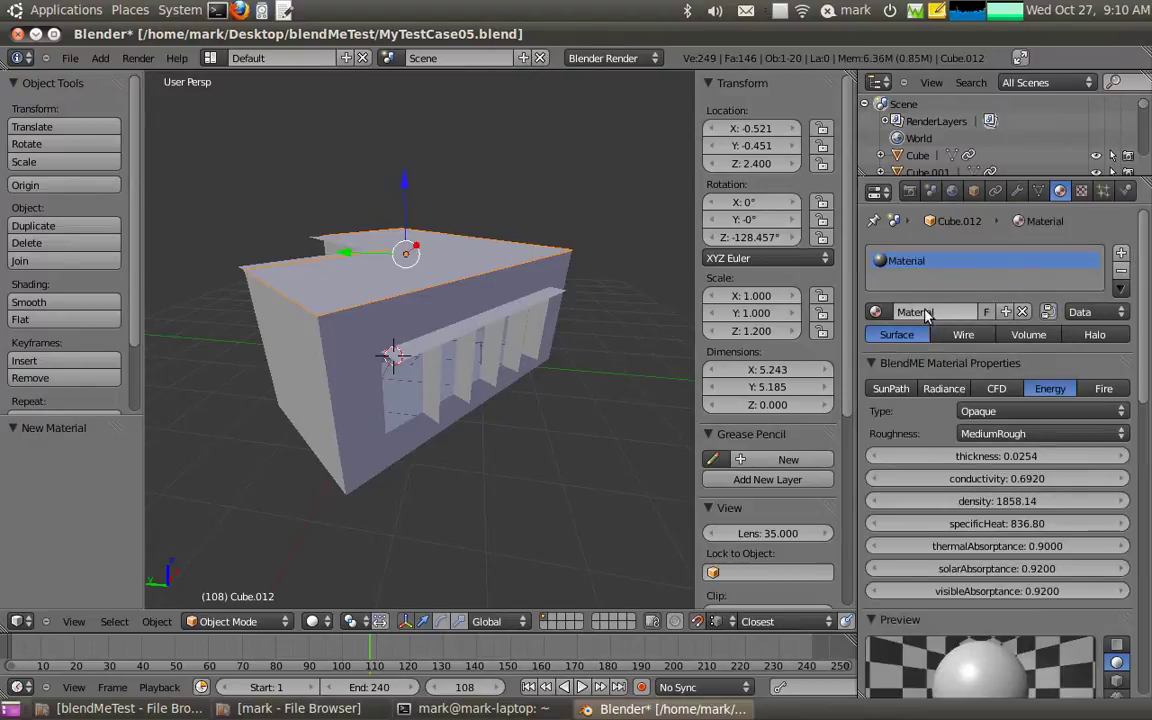
pyautogui.click(939, 311)
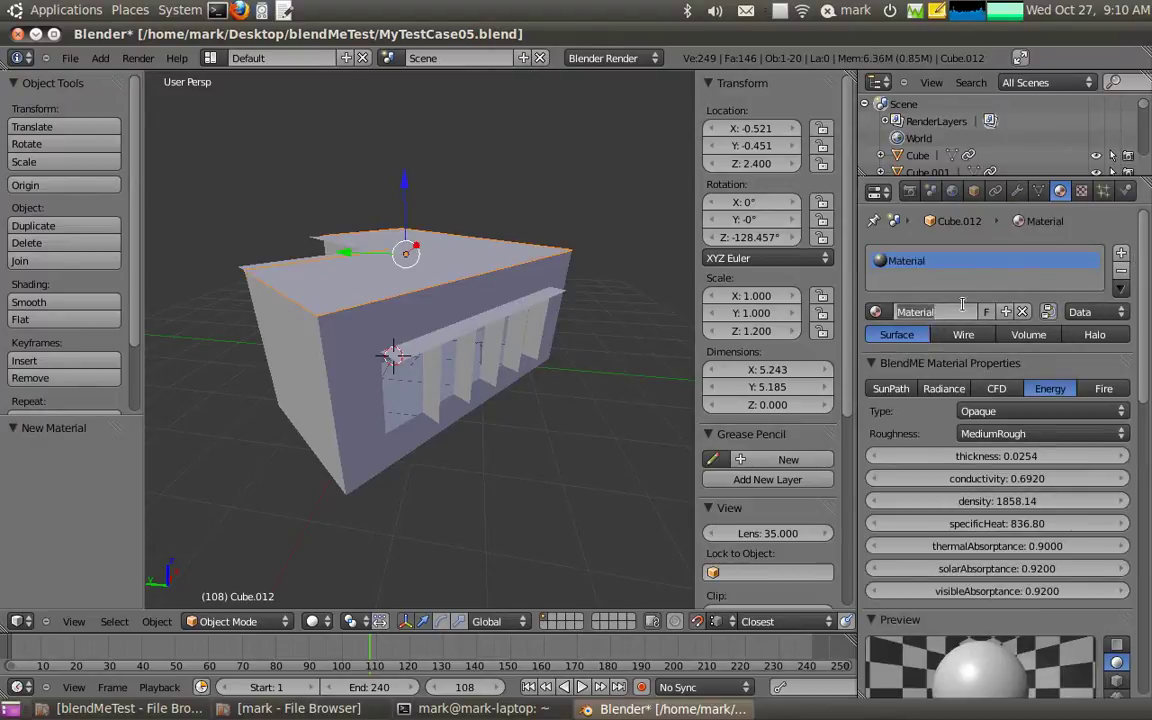
# Name the roof material RoofGravel, roughness Rough, thickness 0.01, conductivity 1.44.
pyautogui.write('RoofGravel')
pyautogui.press('Return')
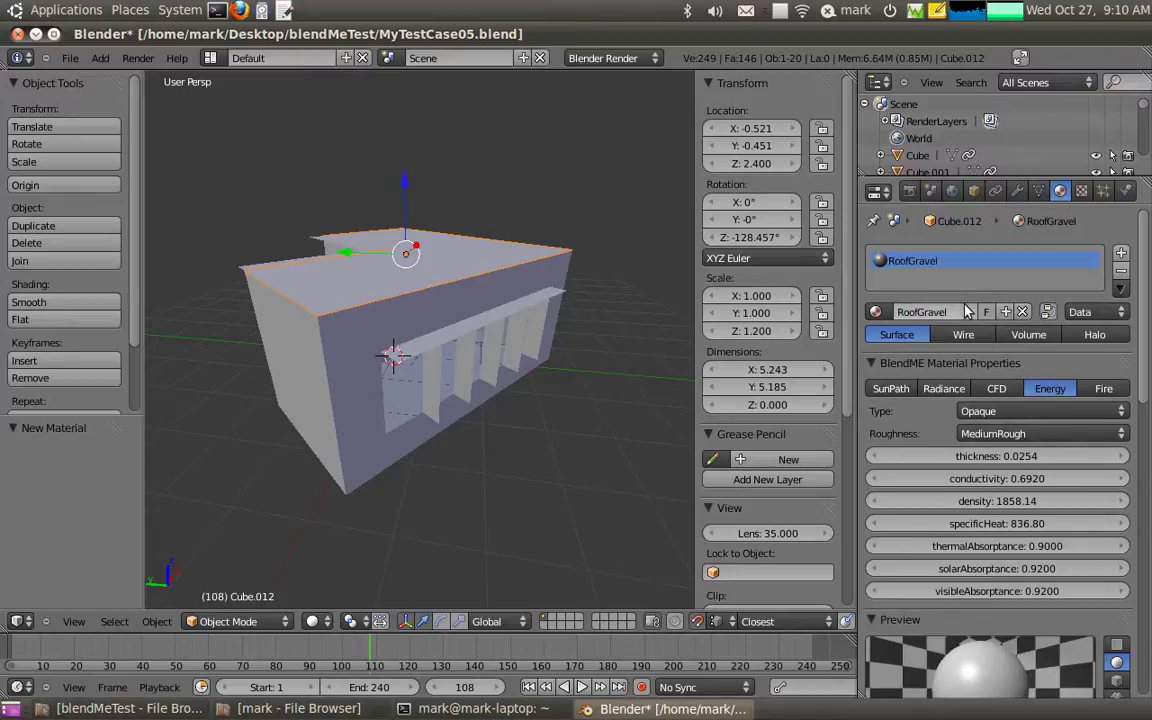
pyautogui.click(1040, 433)
pyautogui.click(1010, 373)
pyautogui.click(1050, 458)
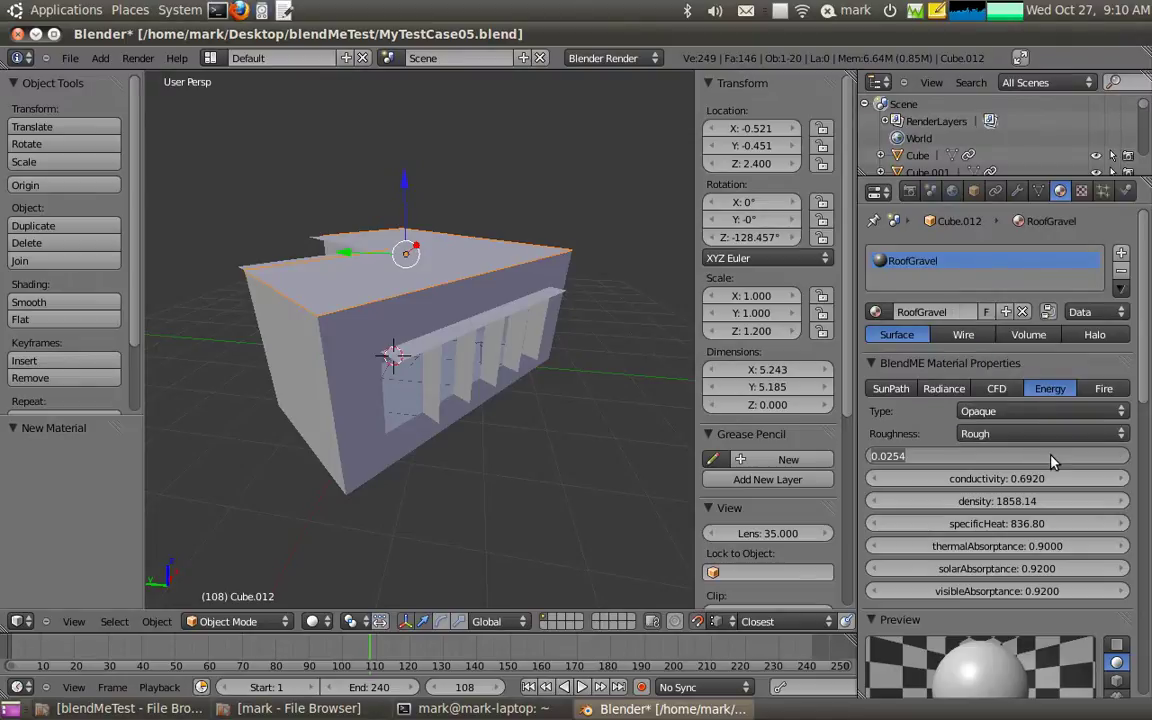
pyautogui.write('0.01')
pyautogui.press('Return')
pyautogui.click(1030, 478)
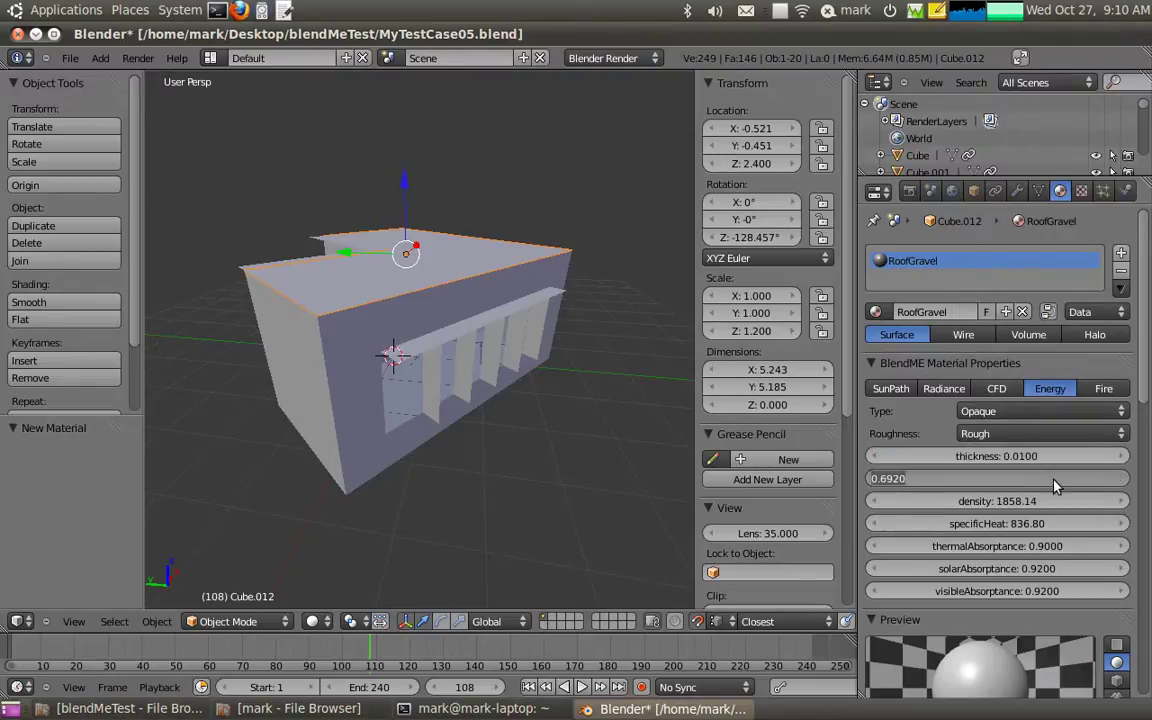
pyautogui.write('1.44')
pyautogui.press('Return')
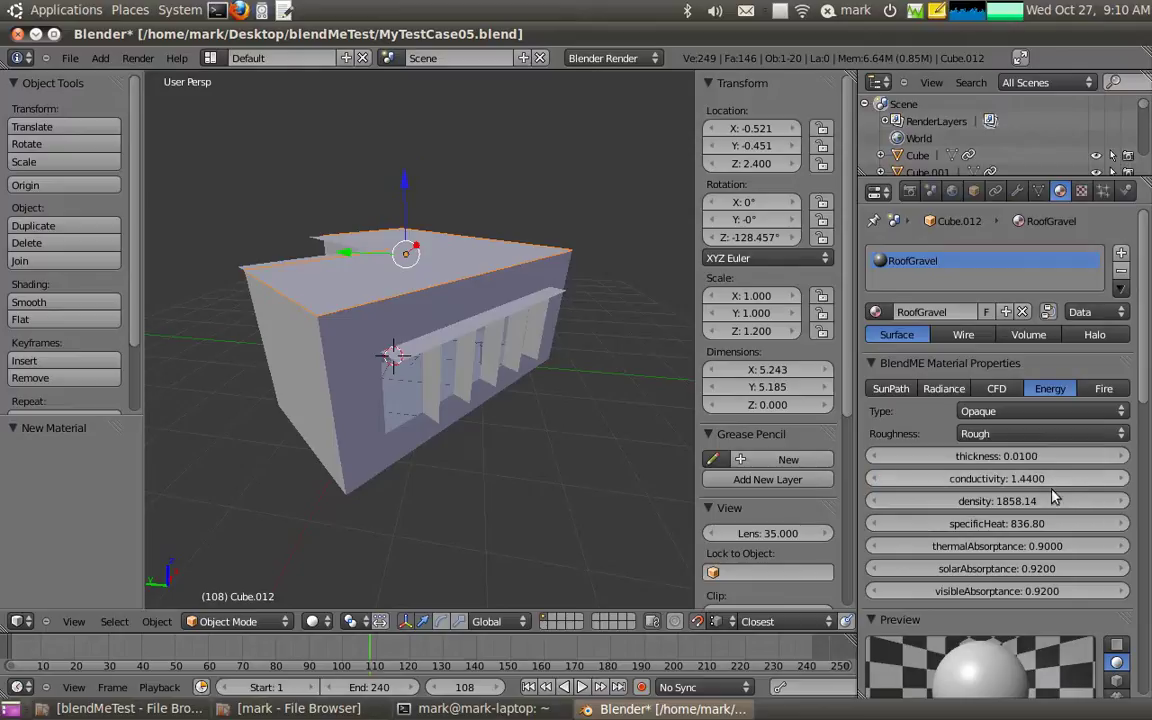
# Set RoofGravel's specific heat to 880 and density to 1647.
pyautogui.click(1007, 503)
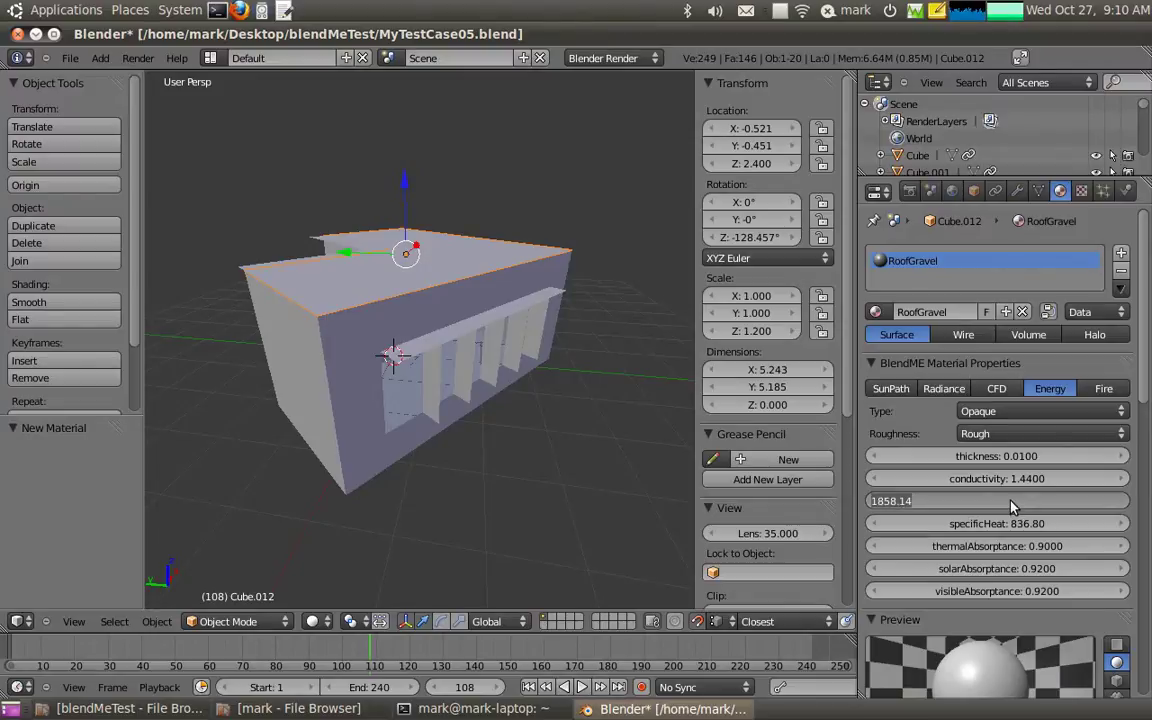
pyautogui.press('Return')
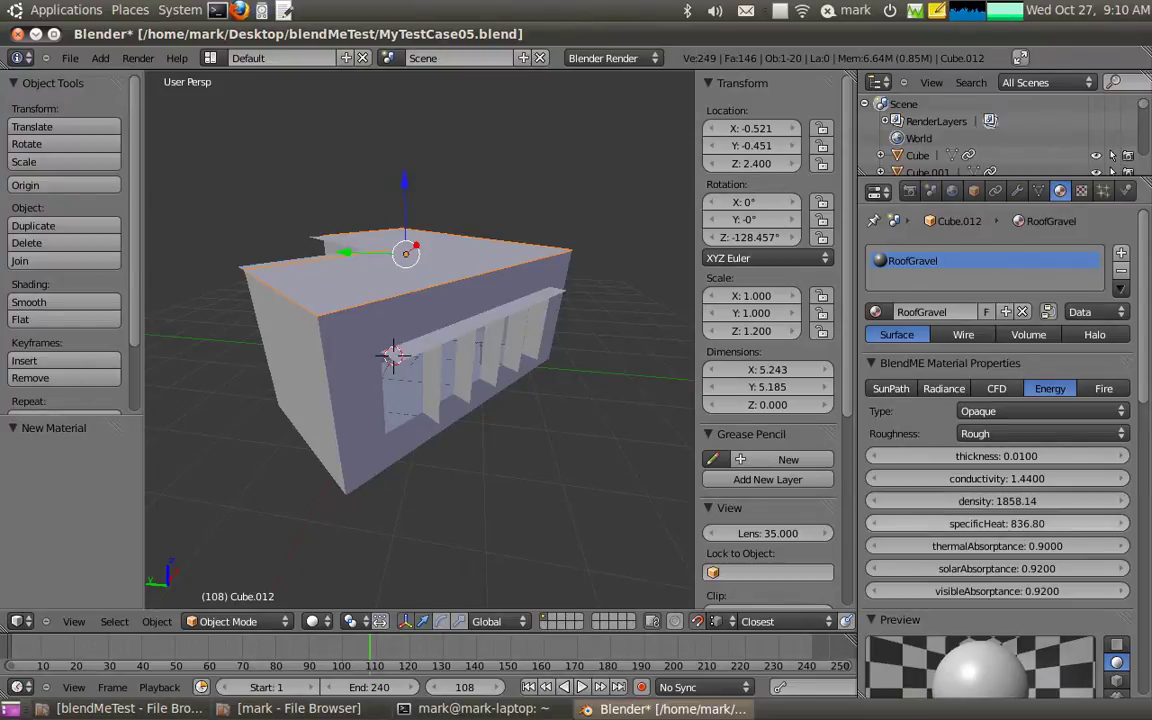
pyautogui.click(1025, 524)
pyautogui.write('880')
pyautogui.press('Return')
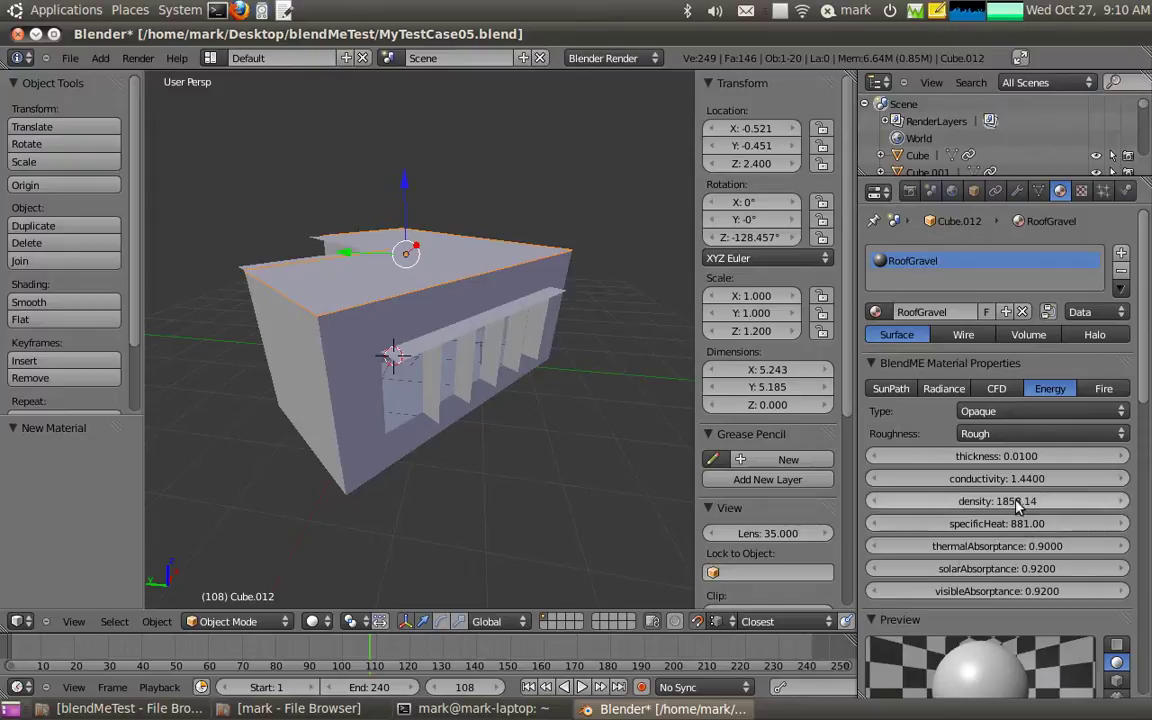
pyautogui.click(1017, 503)
pyautogui.write('1647')
pyautogui.press('Return')
# Set RoofGravel's solar and visible absorptance to 0.65.
pyautogui.click(1031, 547)
pyautogui.press('Return')
pyautogui.click(1035, 568)
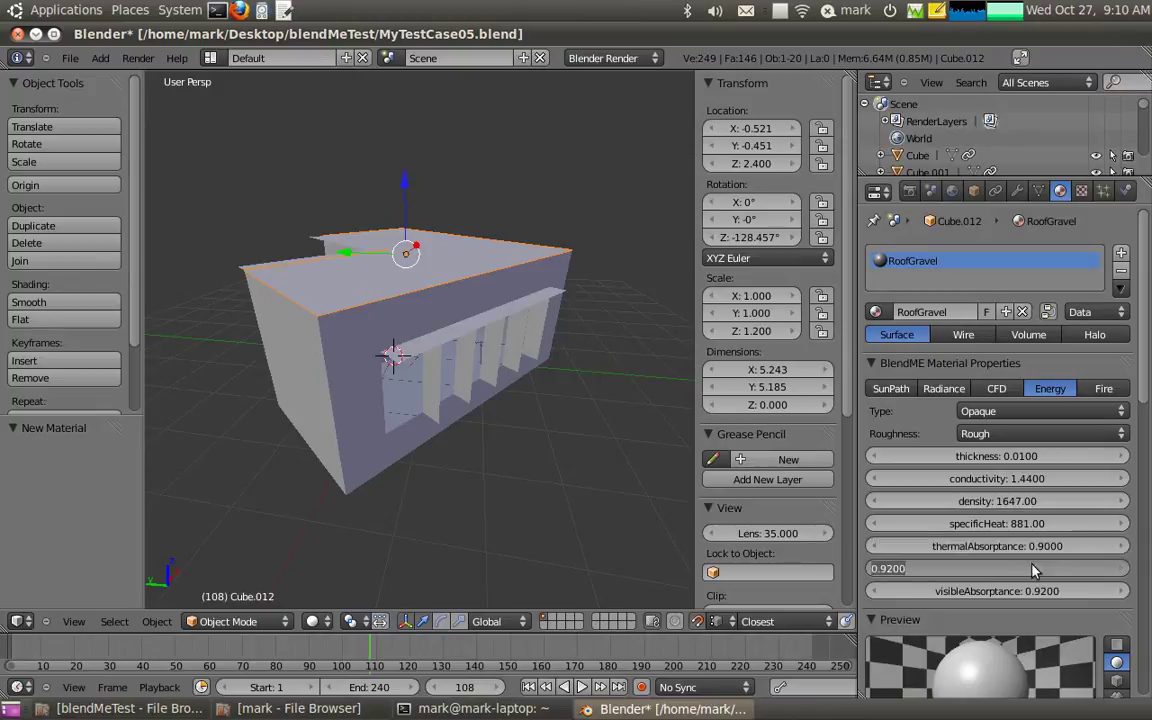
pyautogui.write('0.65')
pyautogui.press('Return')
pyautogui.click(1052, 591)
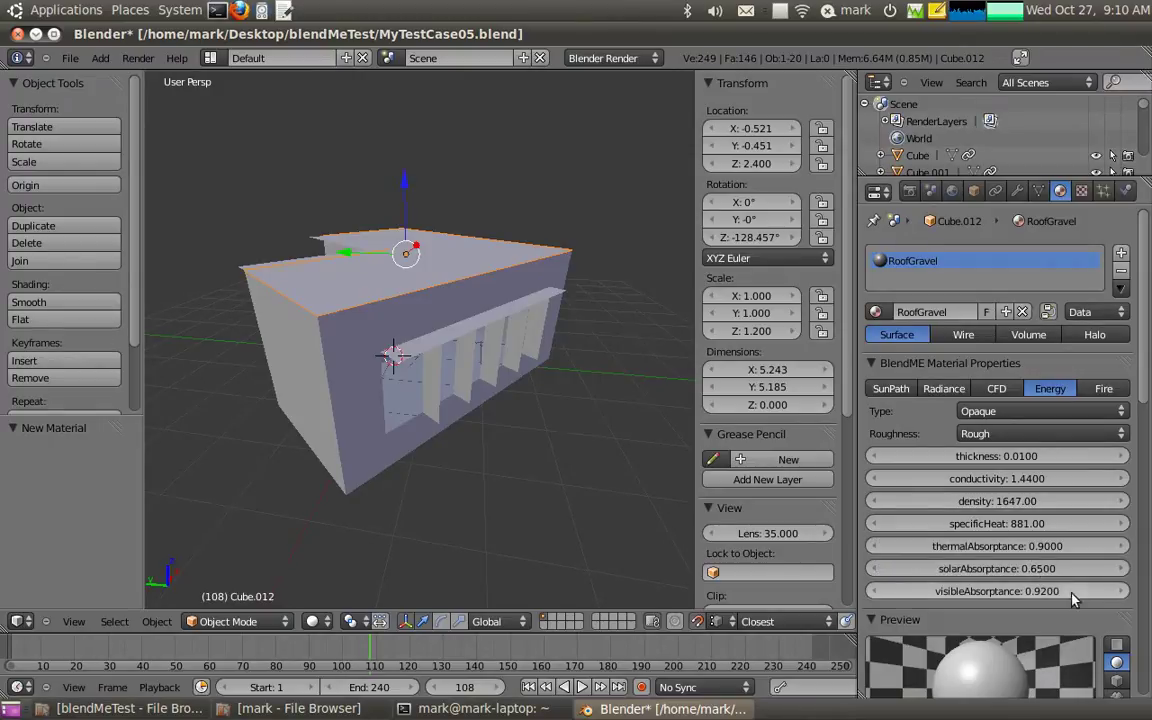
pyautogui.write('0.95')
pyautogui.press('Return')
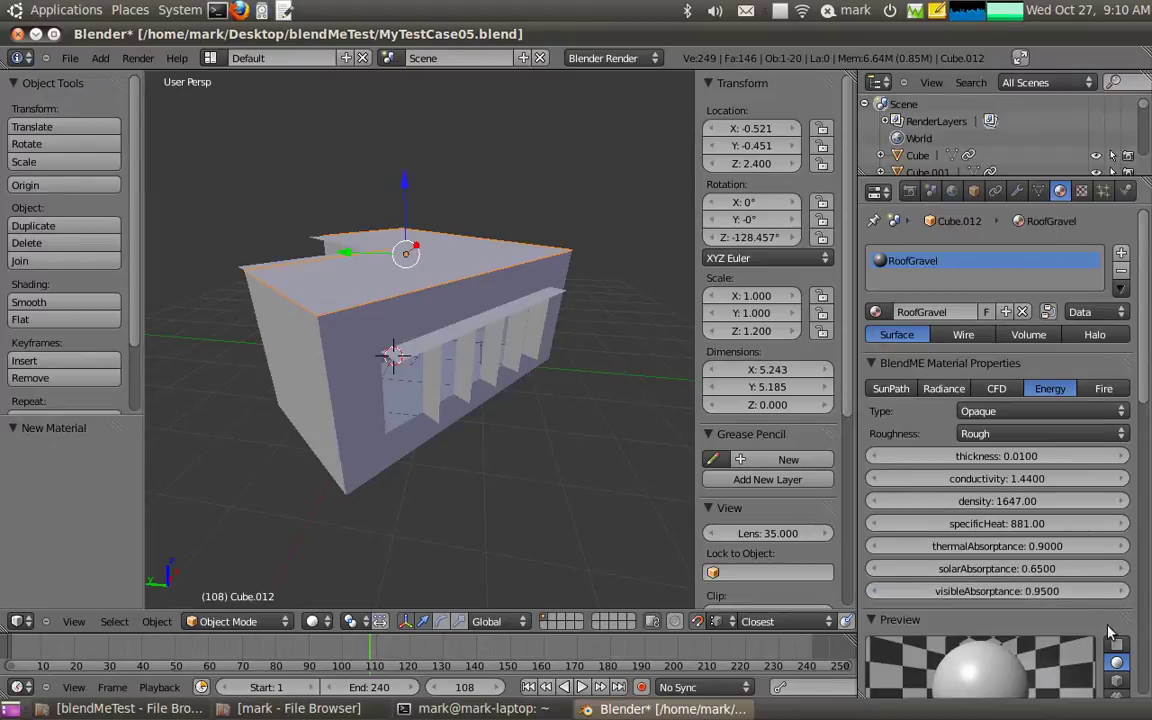
pyautogui.click(1024, 595)
pyautogui.write('.65')
pyautogui.press('Return')
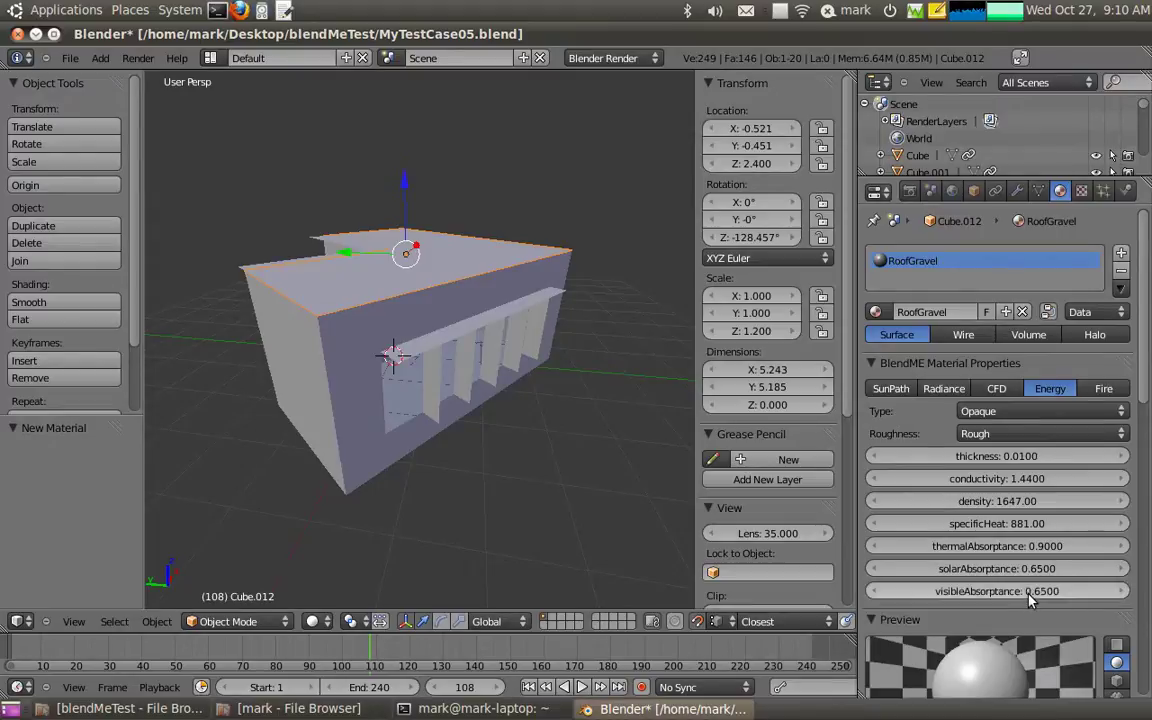
# Add a single-user copy of the material named RoofInsulation with thickness 0.1.
pyautogui.click(1120, 253)
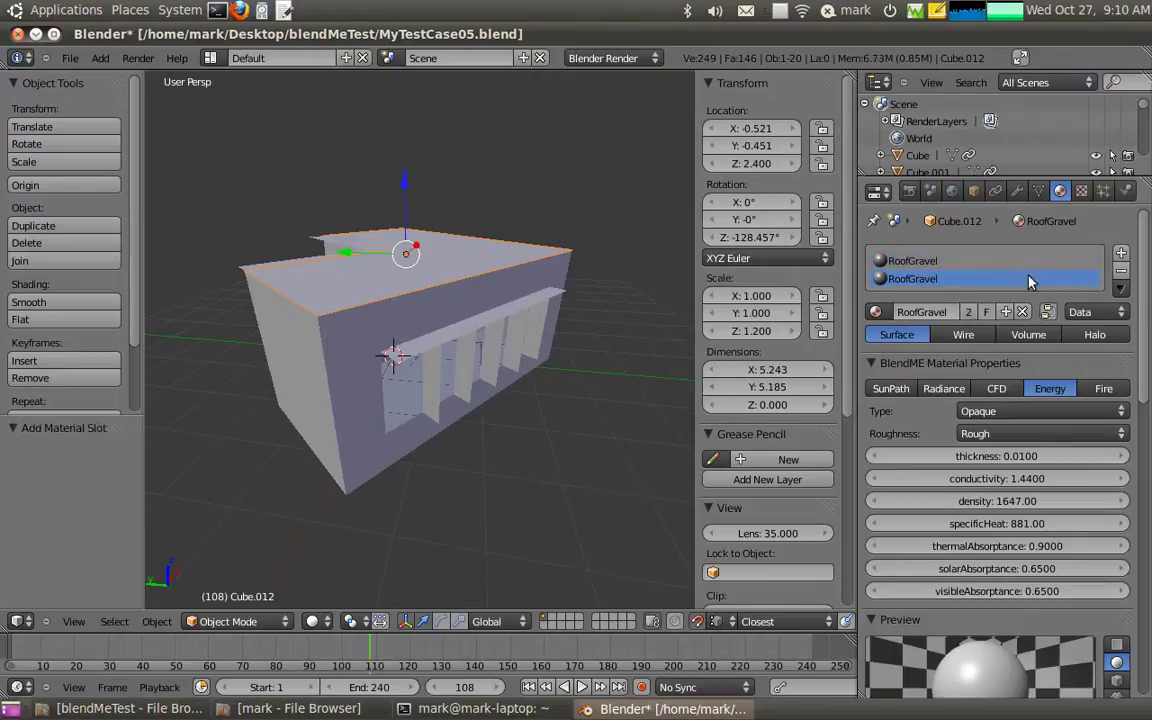
pyautogui.click(968, 311)
pyautogui.write('Roof')
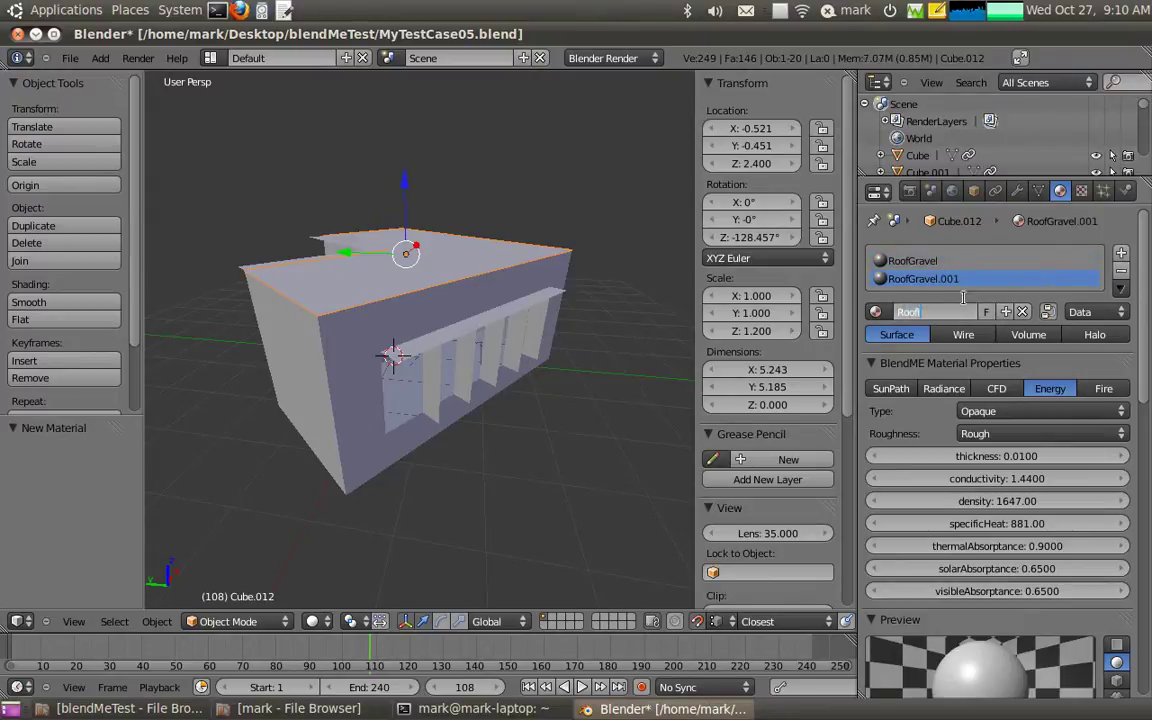
pyautogui.write('Insulation')
pyautogui.press('Return')
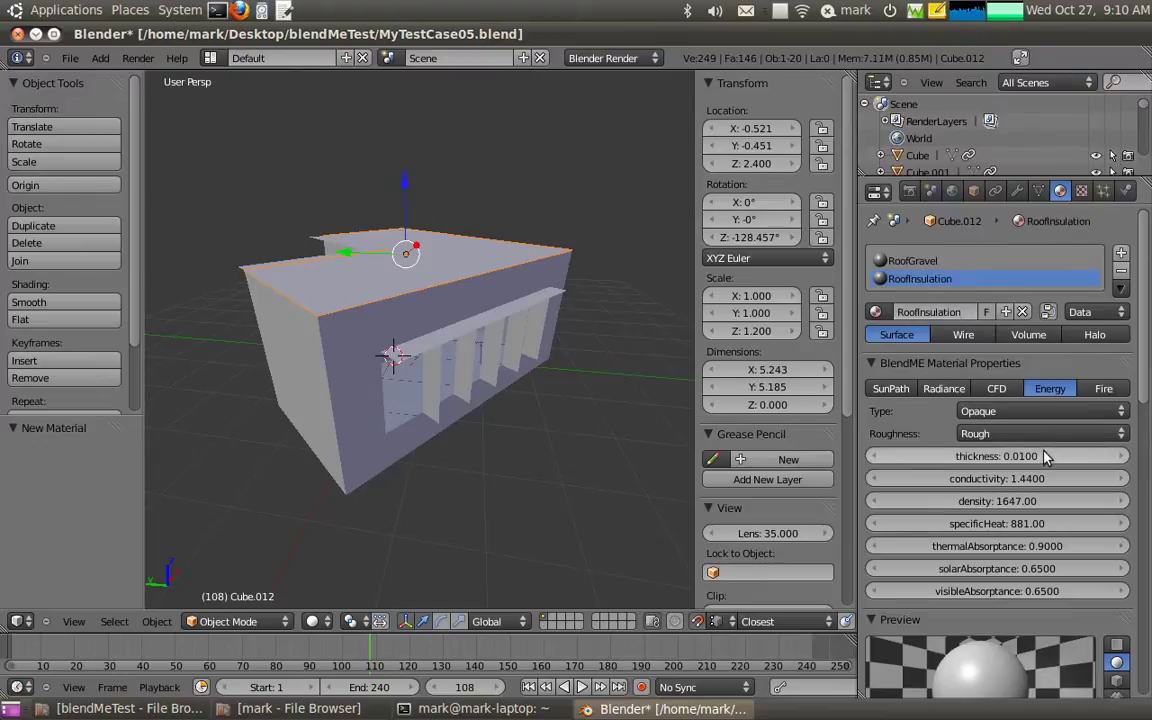
pyautogui.click(932, 456)
pyautogui.write('0.1')
pyautogui.press('Return')
# Give RoofInsulation conductivity 0.023, density 24 and specific heat 1590.
pyautogui.click(1035, 480)
pyautogui.write('0.0230')
pyautogui.press('Return')
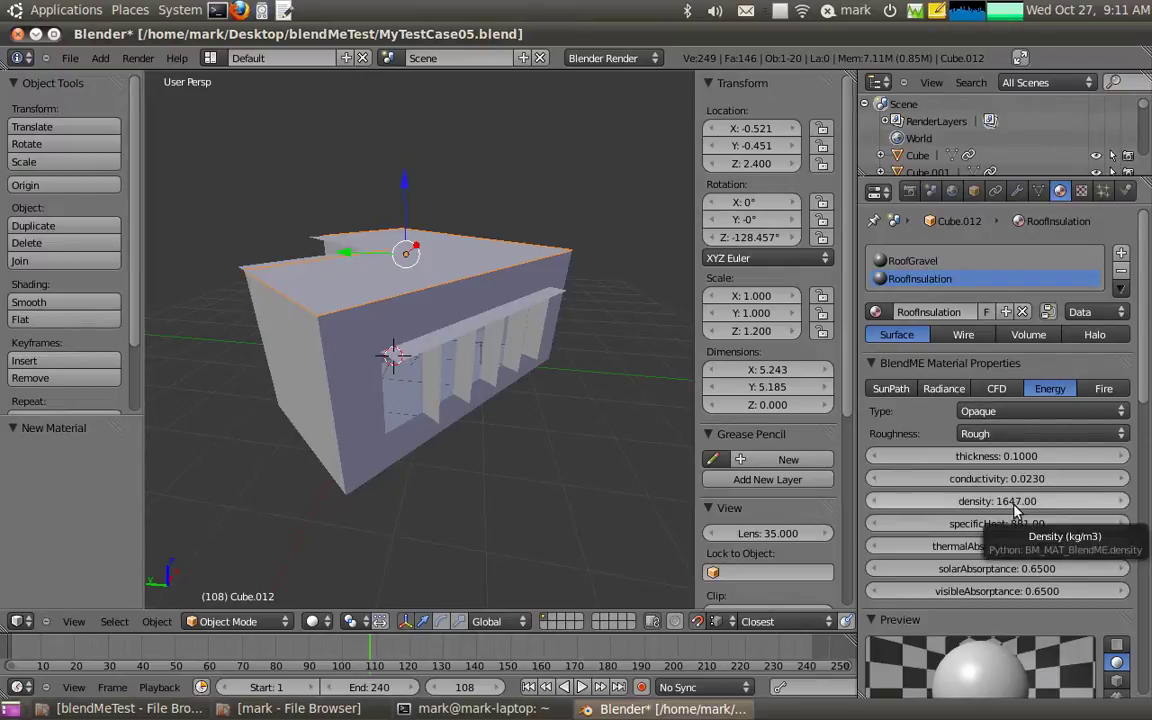
pyautogui.click(1015, 506)
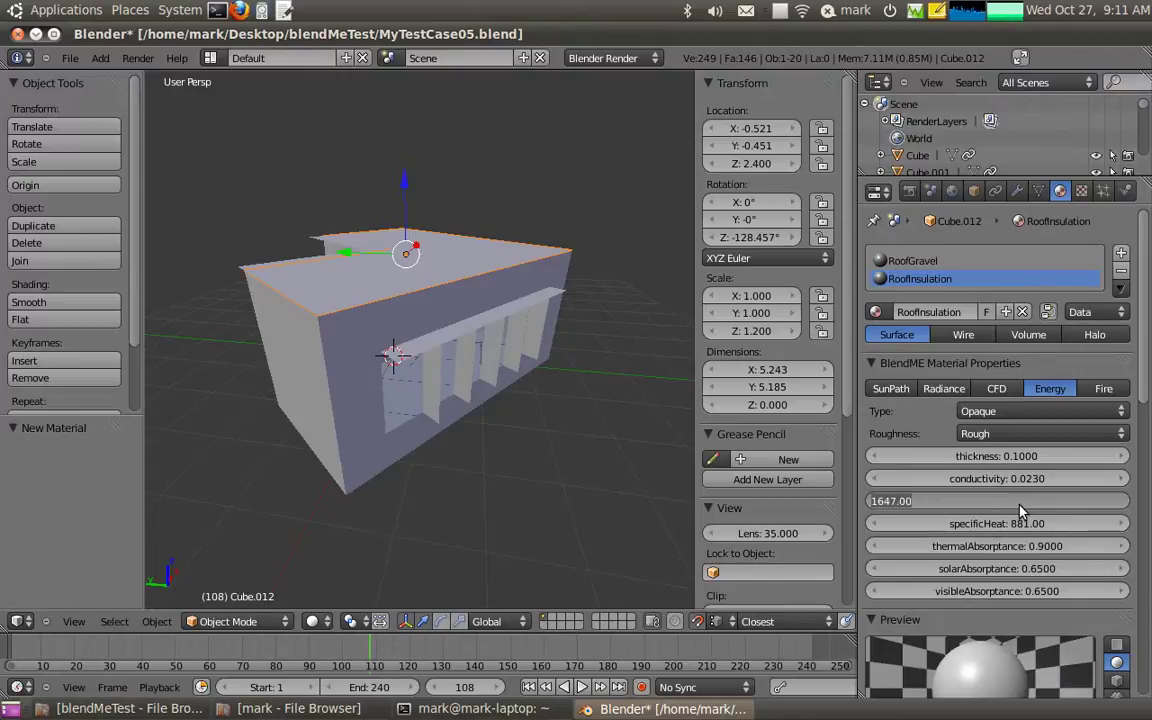
pyautogui.write('24')
pyautogui.press('Return')
pyautogui.click(1030, 524)
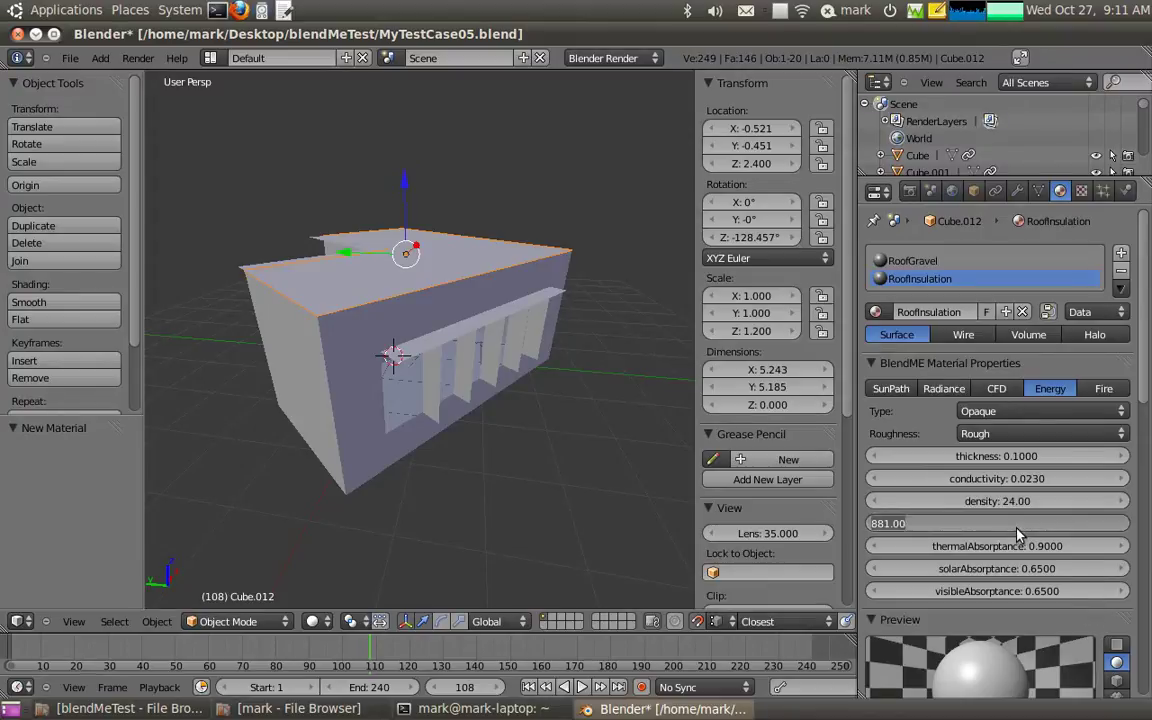
pyautogui.write('1590')
pyautogui.press('Return')
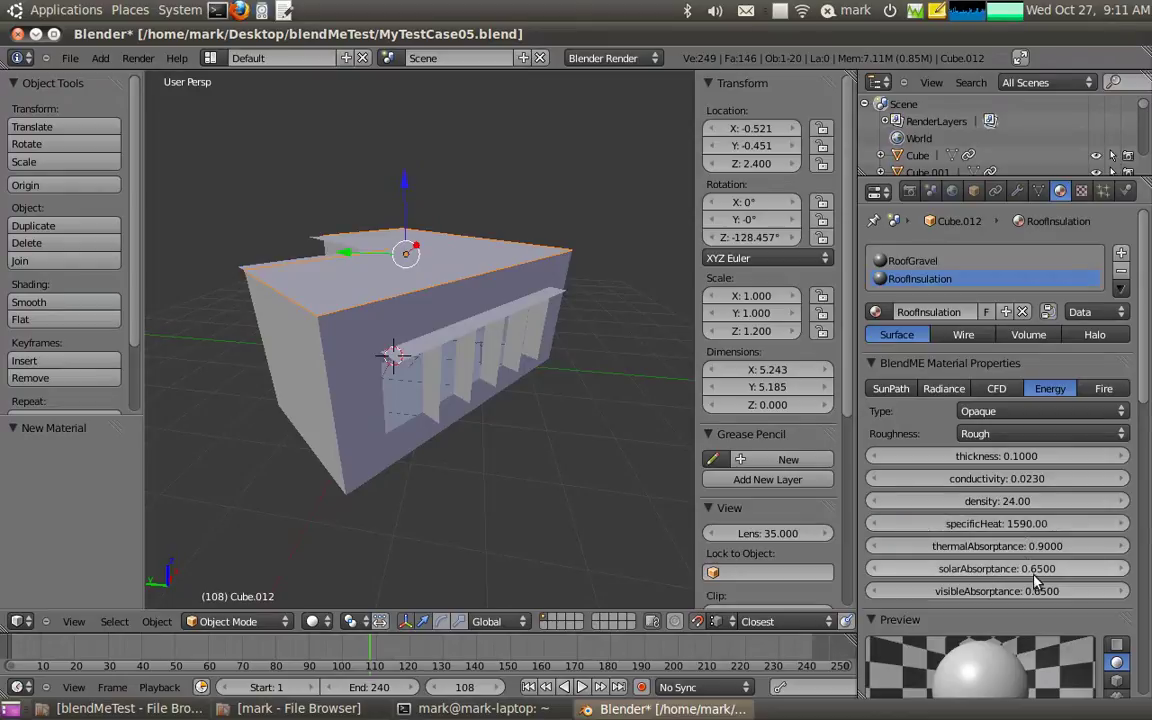
# Set RoofInsulation's solar and visible absorptance to 0.5.
pyautogui.click(1033, 570)
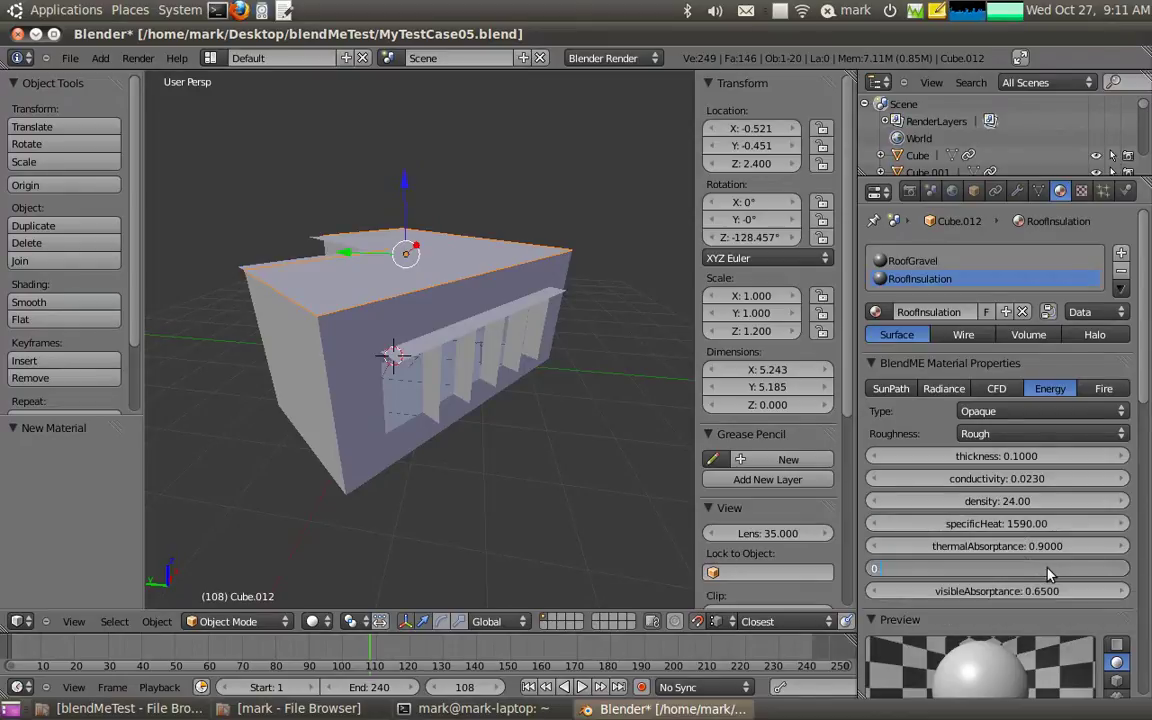
pyautogui.write('0.5')
pyautogui.press('Return')
pyautogui.click(1060, 591)
pyautogui.write('0.68')
pyautogui.press('Return')
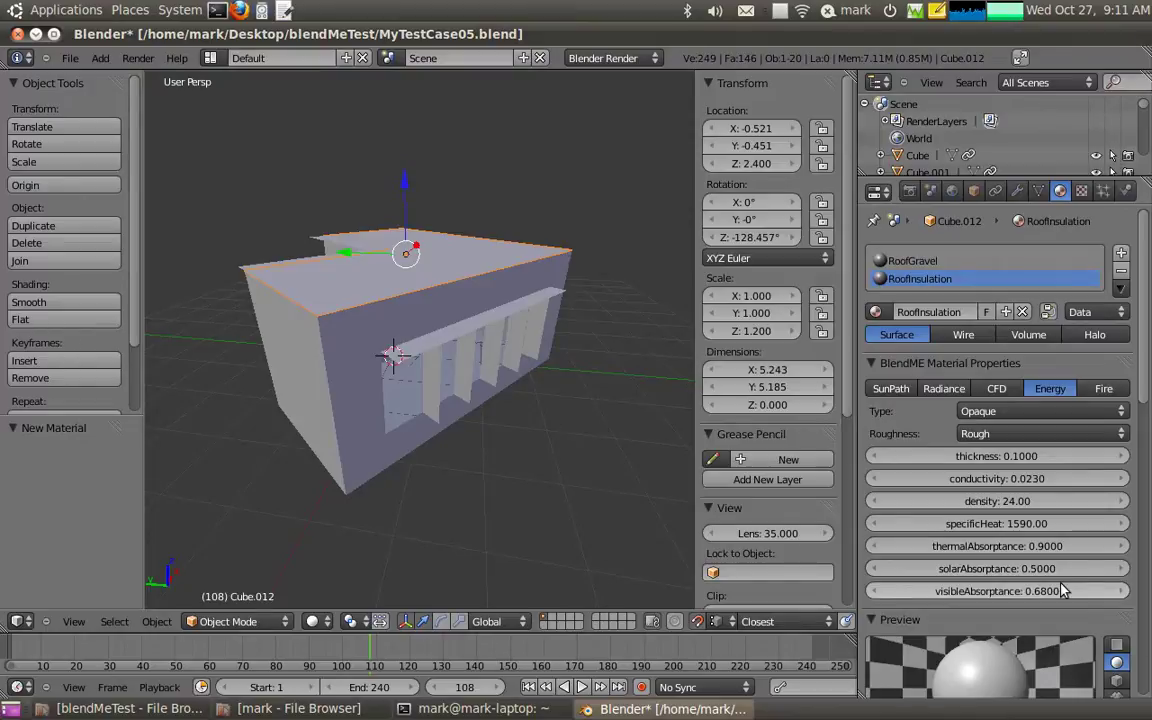
pyautogui.click(1028, 592)
pyautogui.write('0.5')
pyautogui.press('Return')
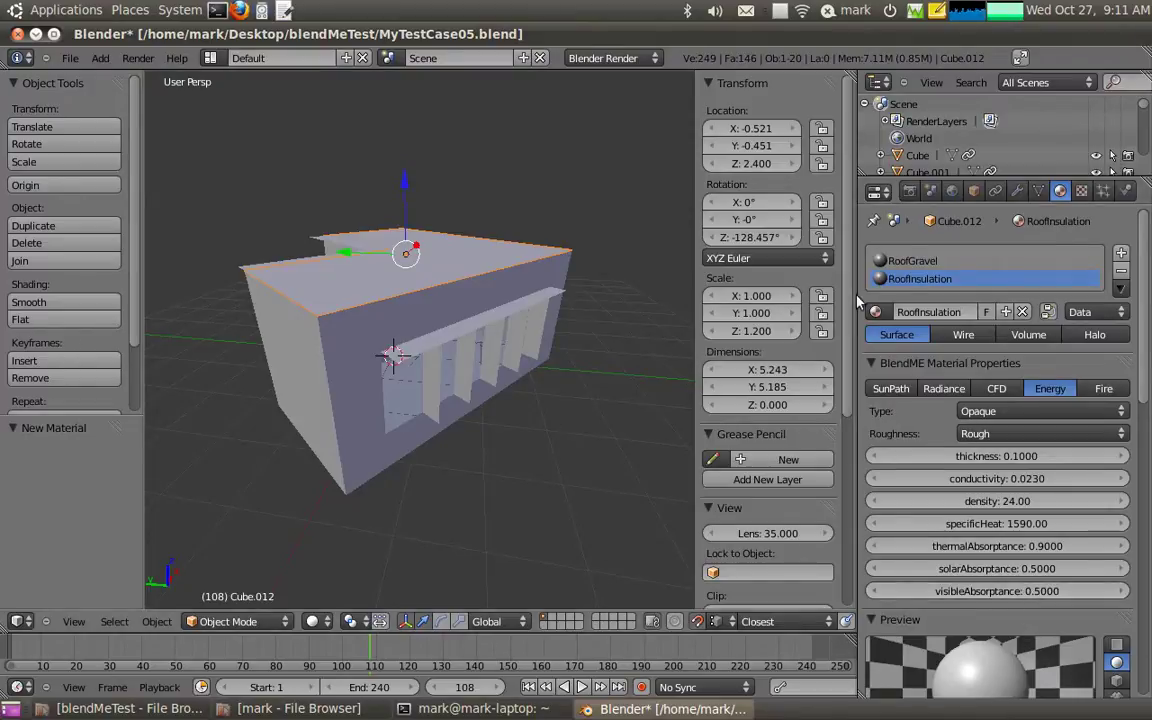
# Add a third material slot using 100mmConcrete.
pyautogui.click(1121, 257)
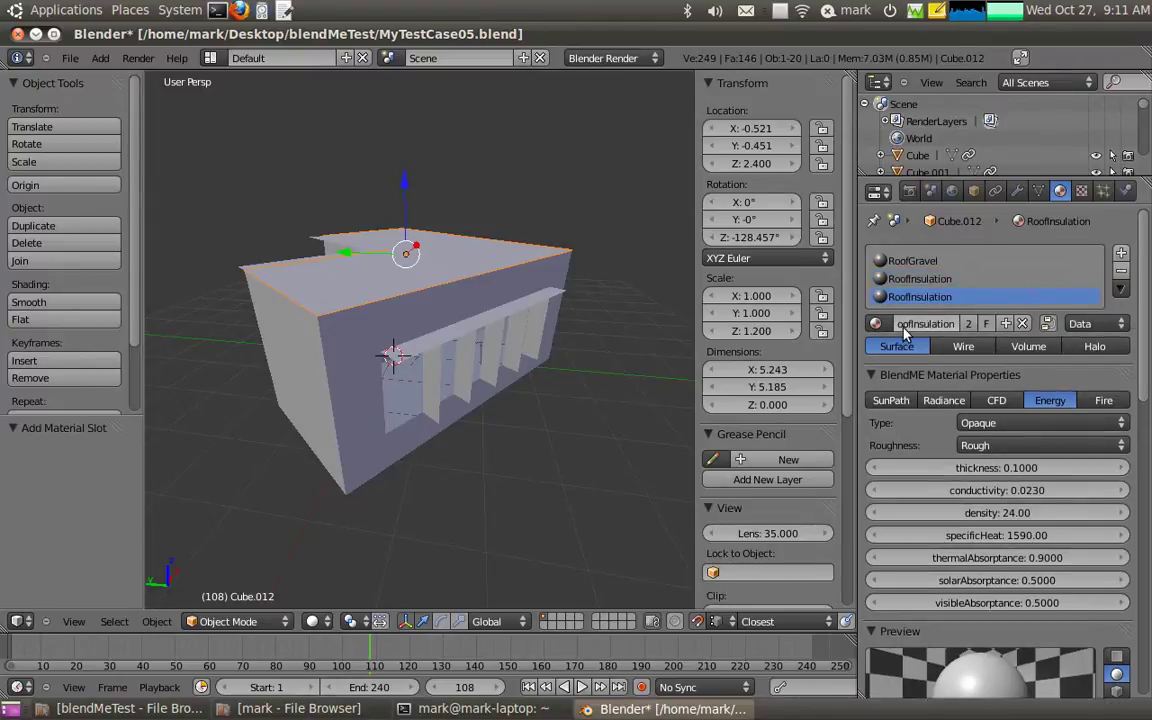
pyautogui.click(876, 323)
pyautogui.click(908, 352)
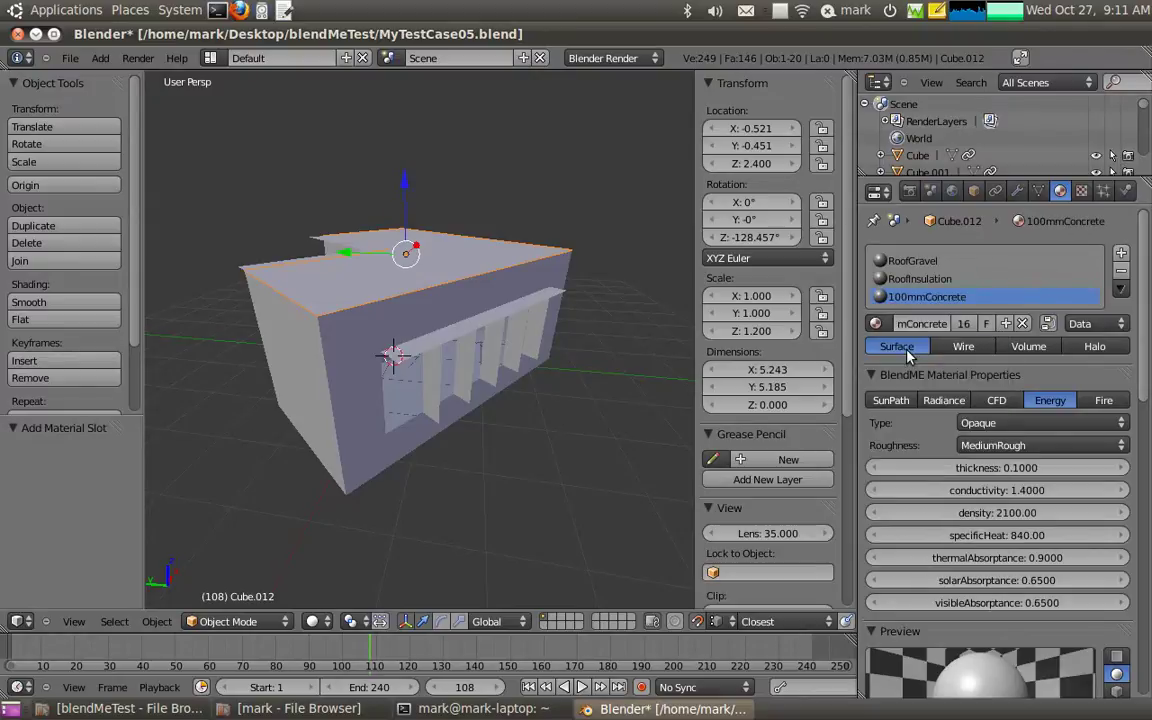
# Darken RoofGravel's diffuse colour to about 0.139 grey, then select all objects.
pyautogui.click(912, 261)
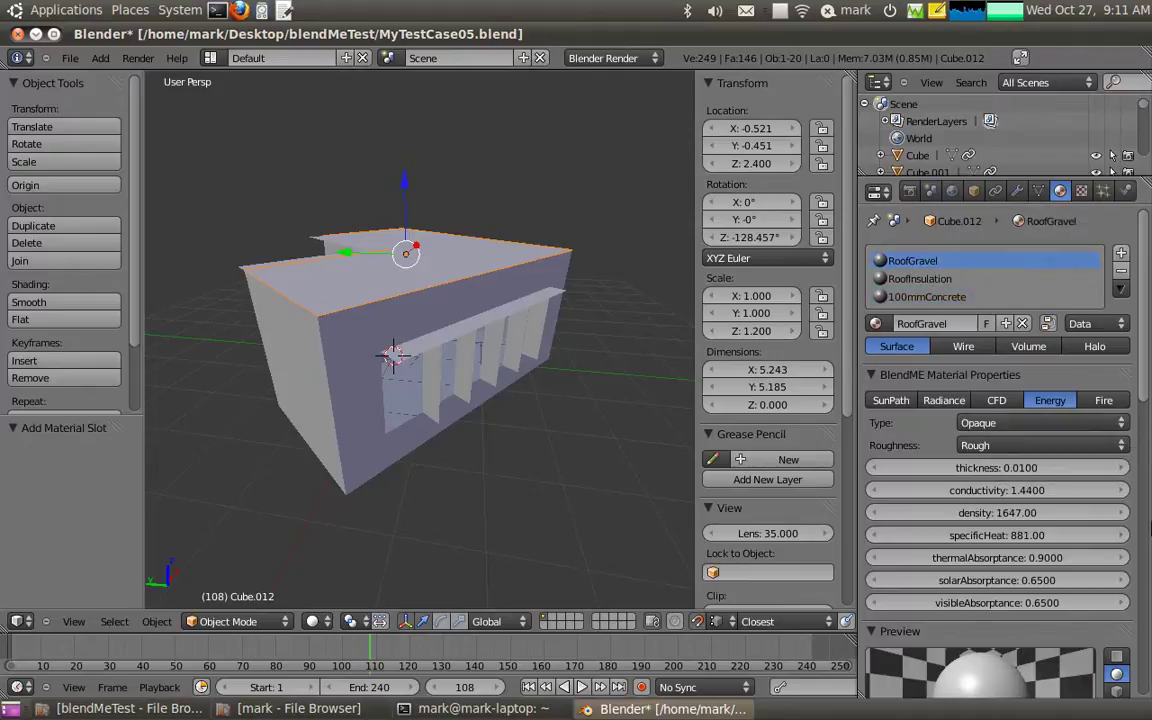
pyautogui.scroll(-5, 1147, 370)
pyautogui.click(915, 611)
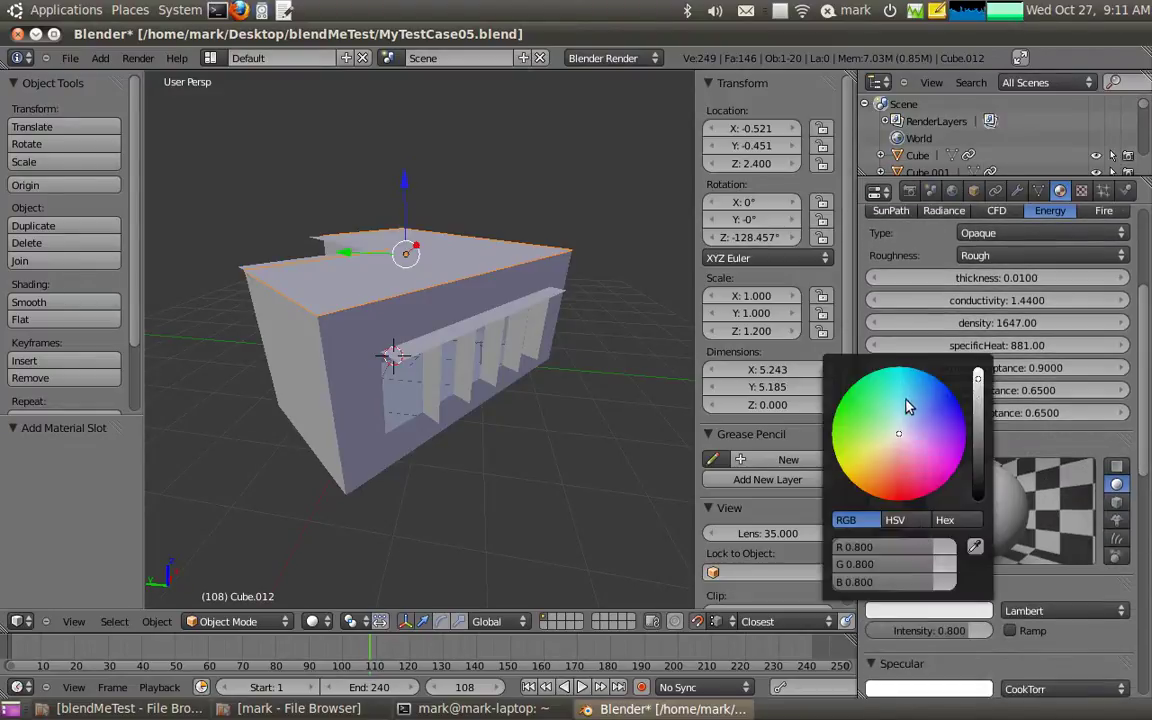
pyautogui.moveTo(978, 378); pyautogui.dragTo(978, 455)
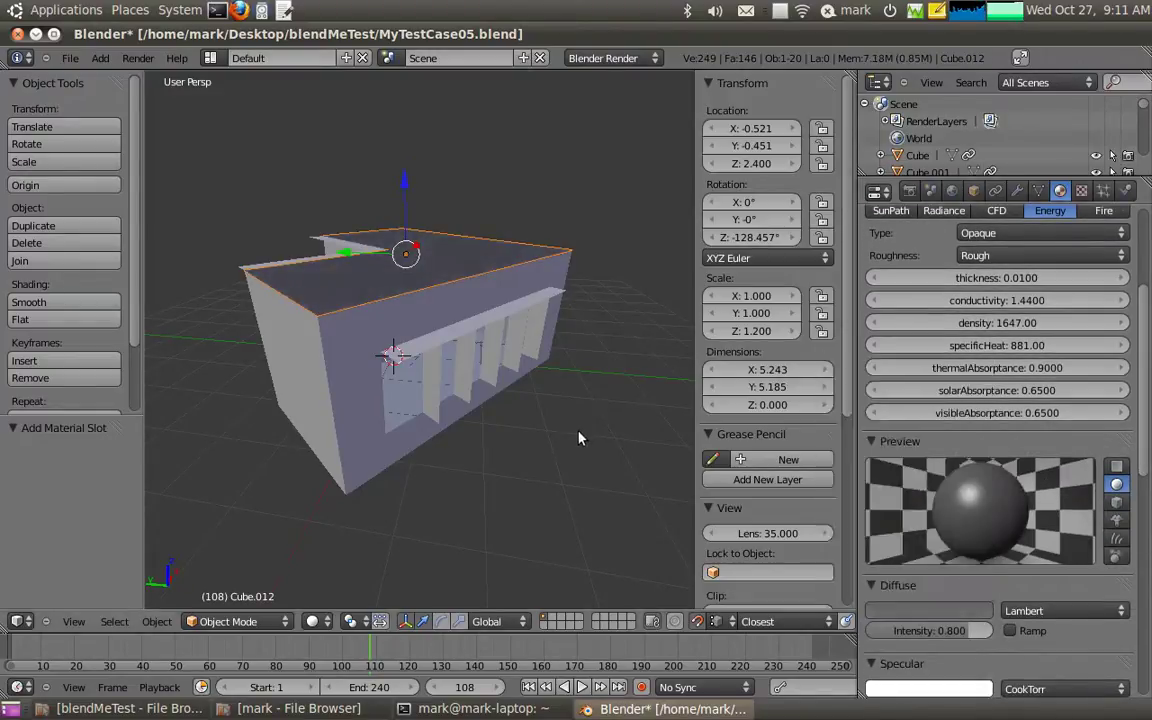
pyautogui.moveTo(587, 440); pyautogui.dragTo(416, 467, button='middle')
pyautogui.press('a')
pyautogui.press('a')
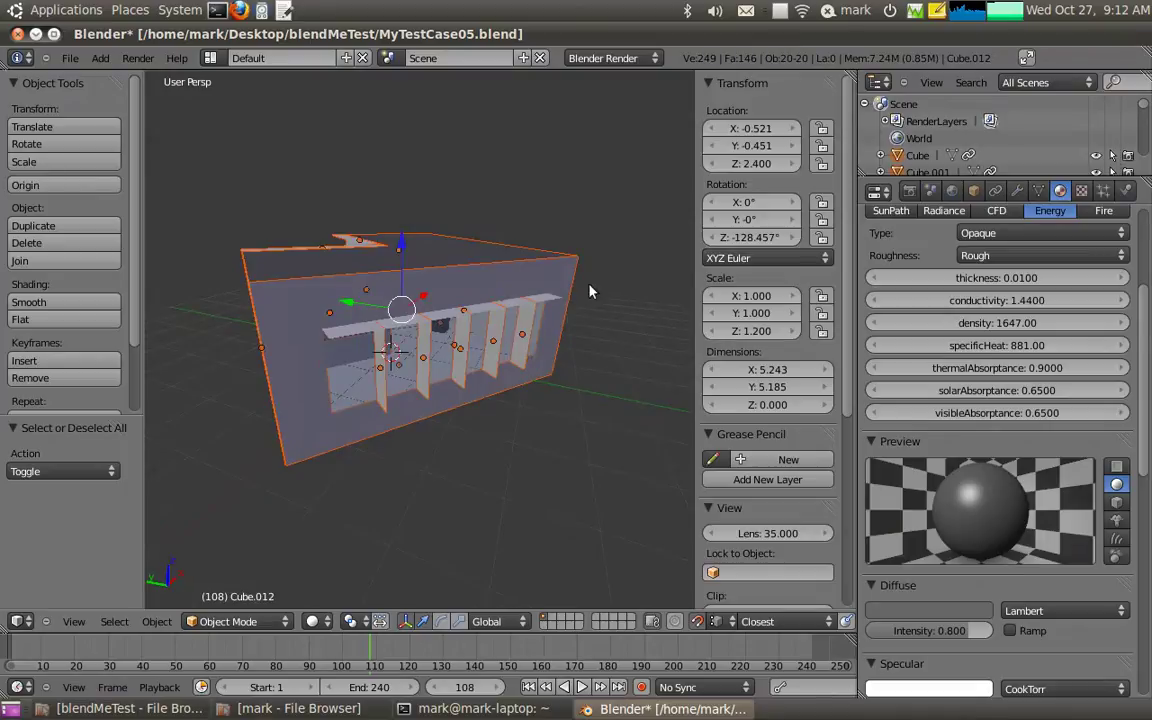
# Browse the scene's BlendME energy tabs and add an hourly Outdoor Dry Bulb report.
pyautogui.click(931, 190)
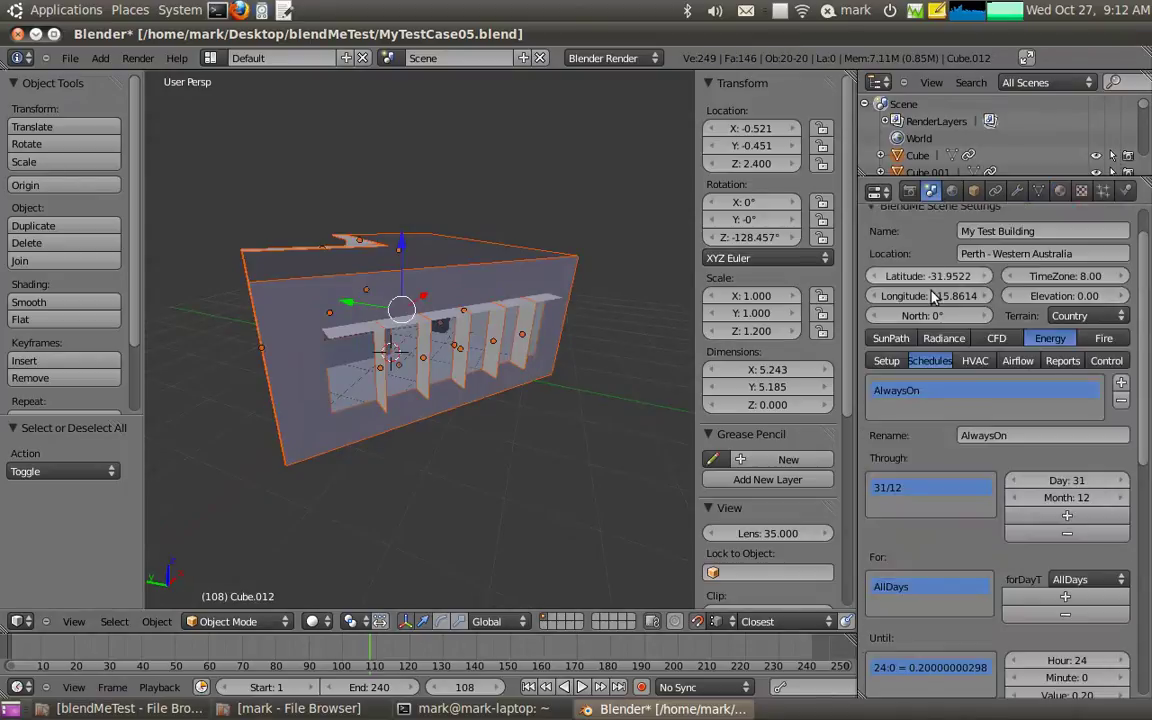
pyautogui.click(886, 360)
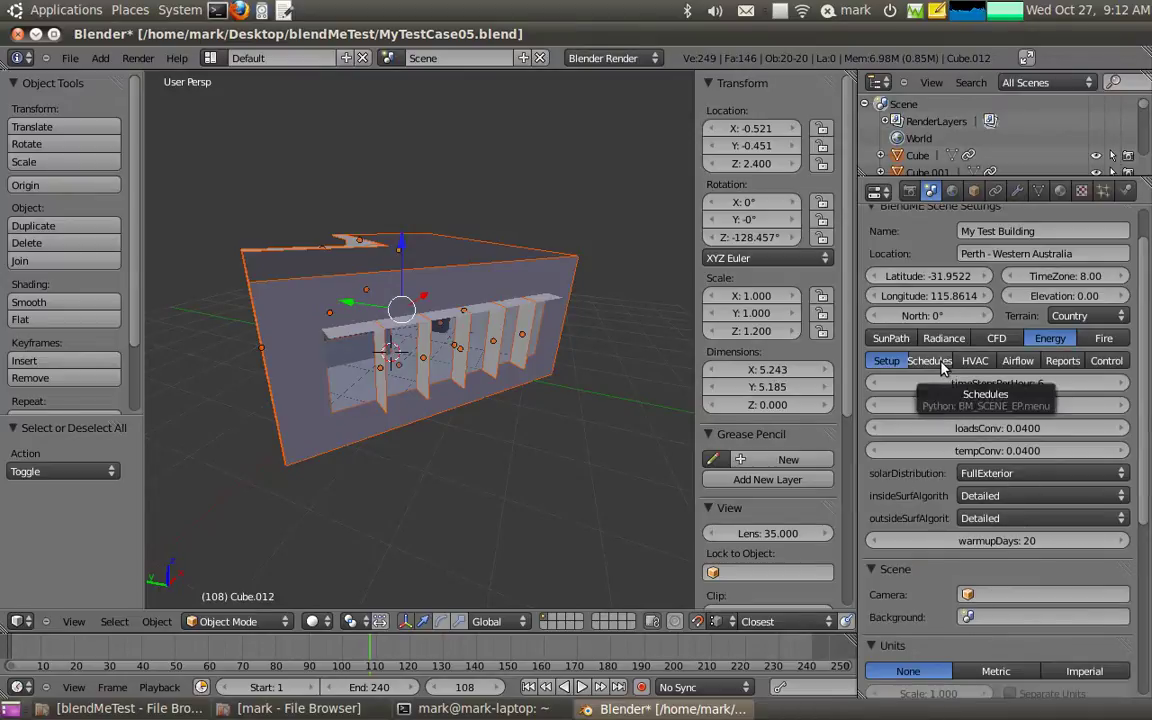
pyautogui.click(941, 367)
pyautogui.click(972, 363)
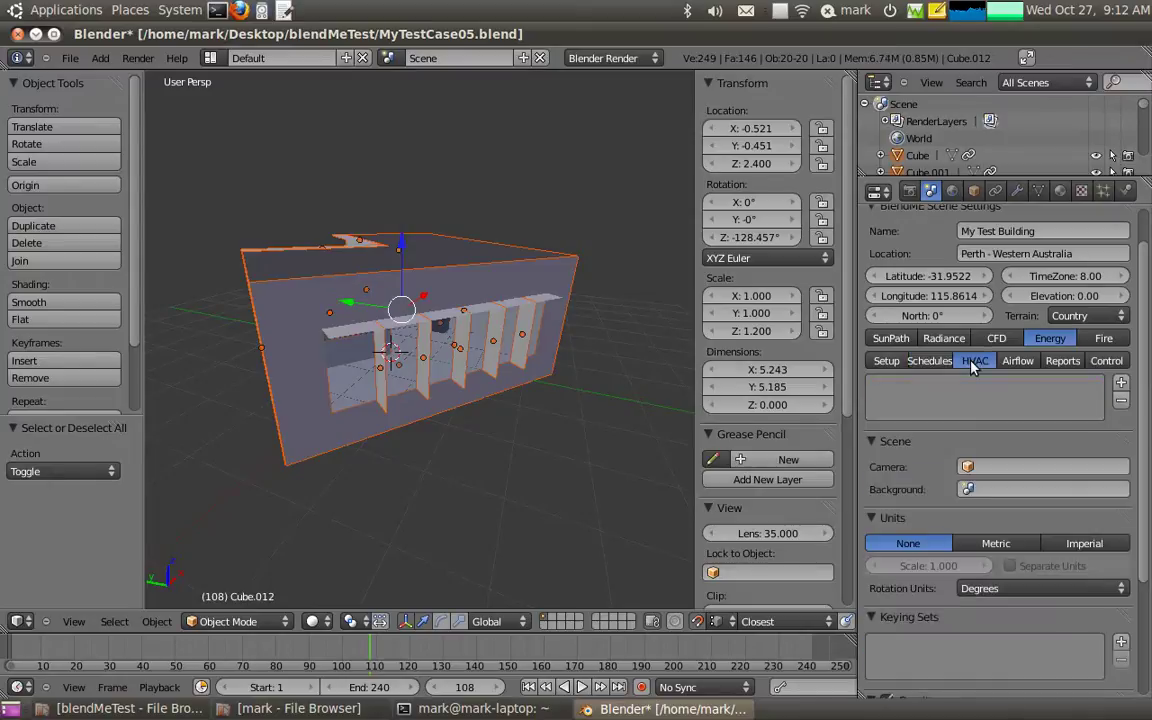
pyautogui.click(1015, 362)
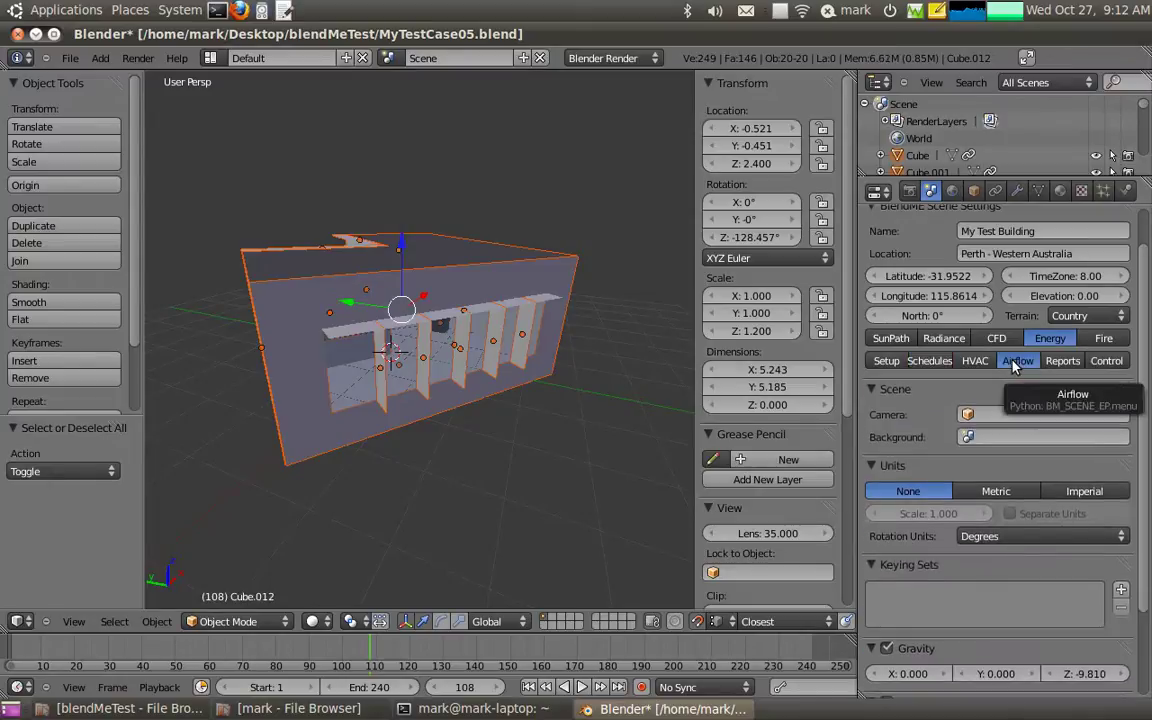
pyautogui.click(1068, 365)
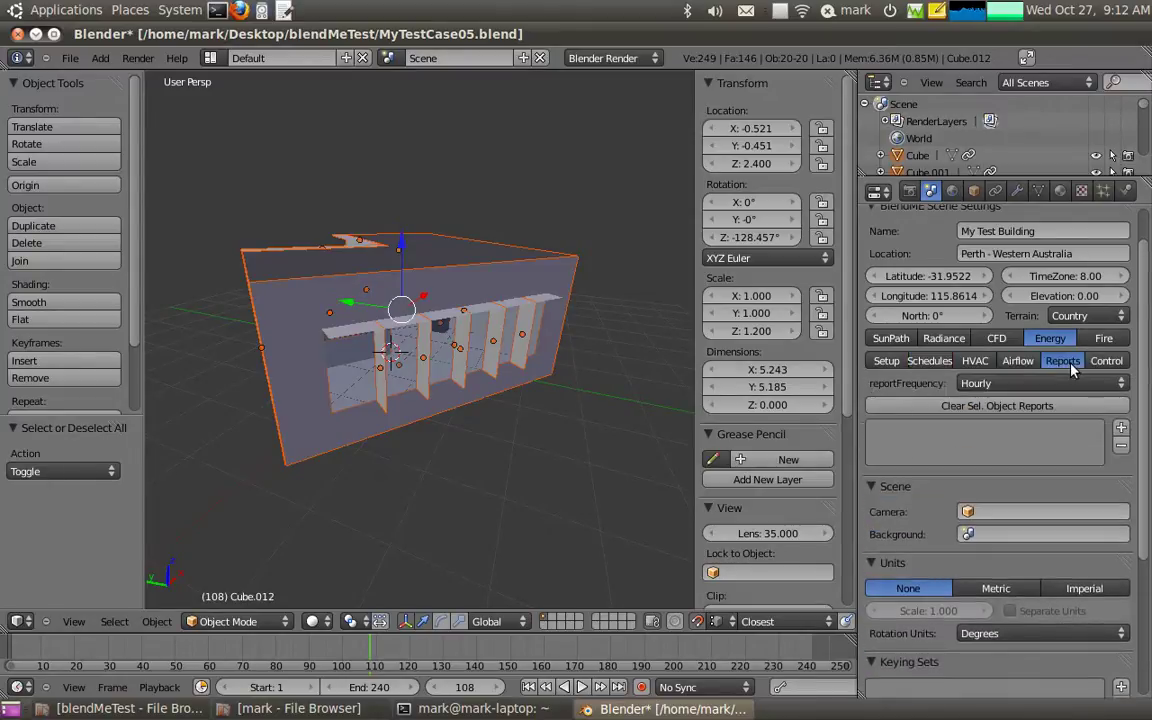
pyautogui.click(1121, 427)
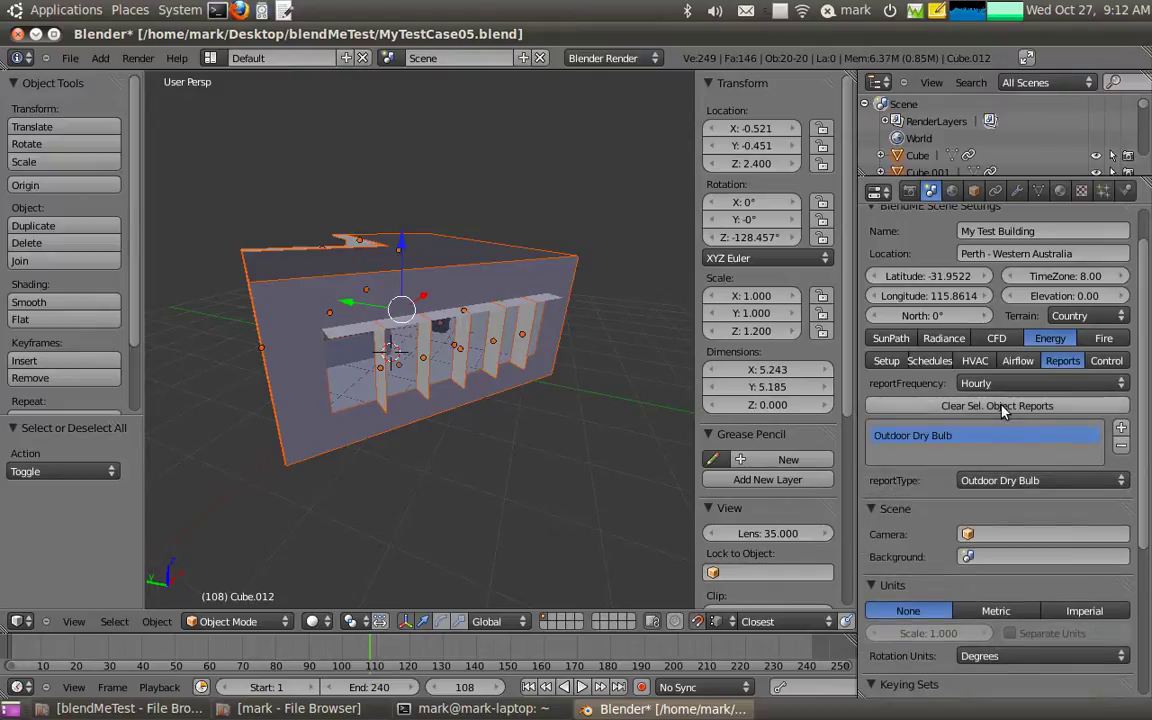
# Save the blend file and show the simulation run controls in the Control tab.
pyautogui.click(70, 58)
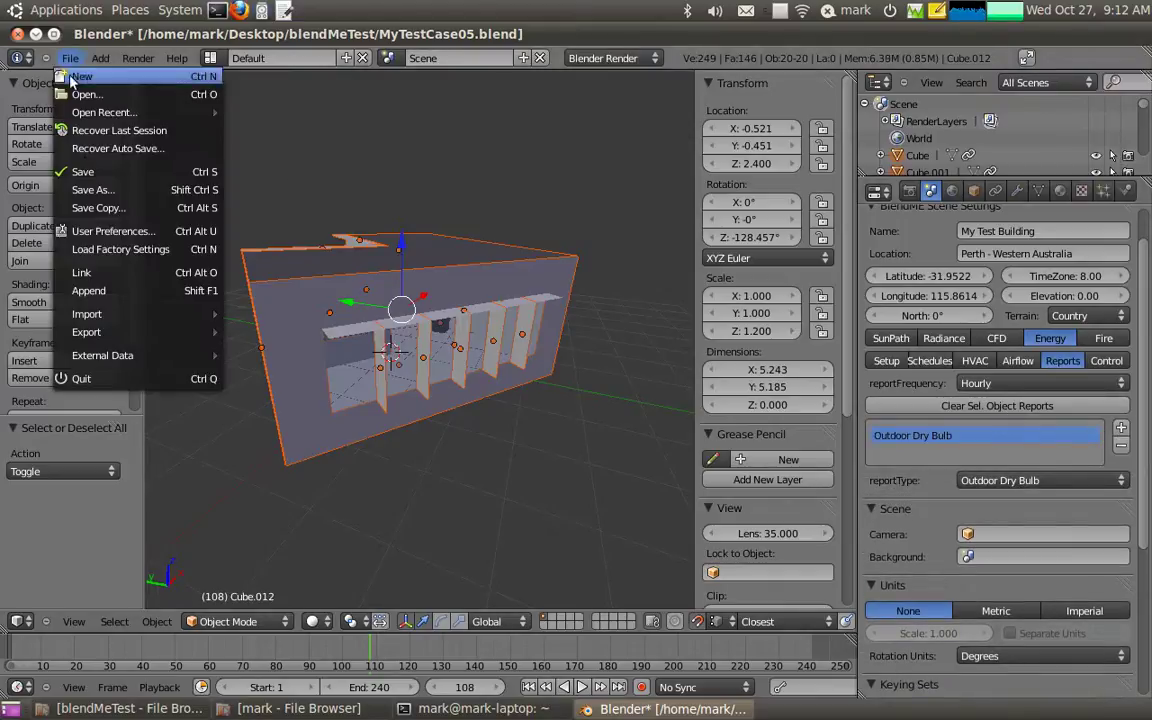
pyautogui.click(58, 167)
pyautogui.click(1106, 361)
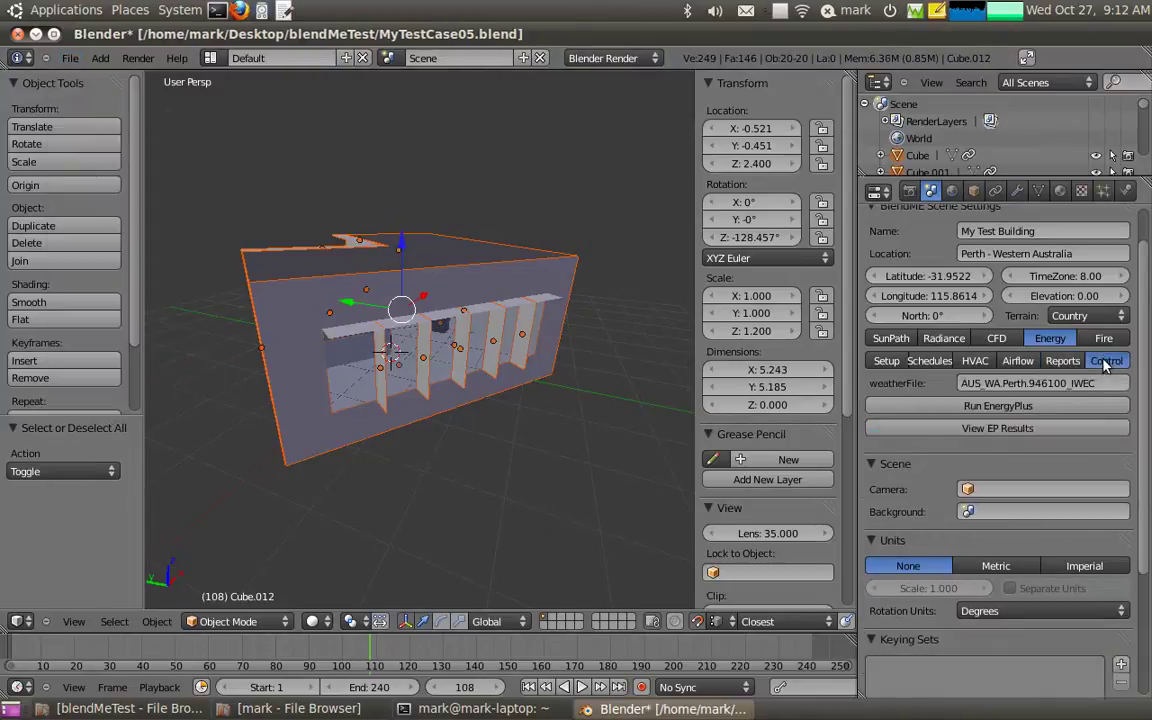
# Export the model as an EnergyPlus .idf file and confirm the terminal log reports Done!
pyautogui.click(72, 62)
pyautogui.moveTo(139, 331)
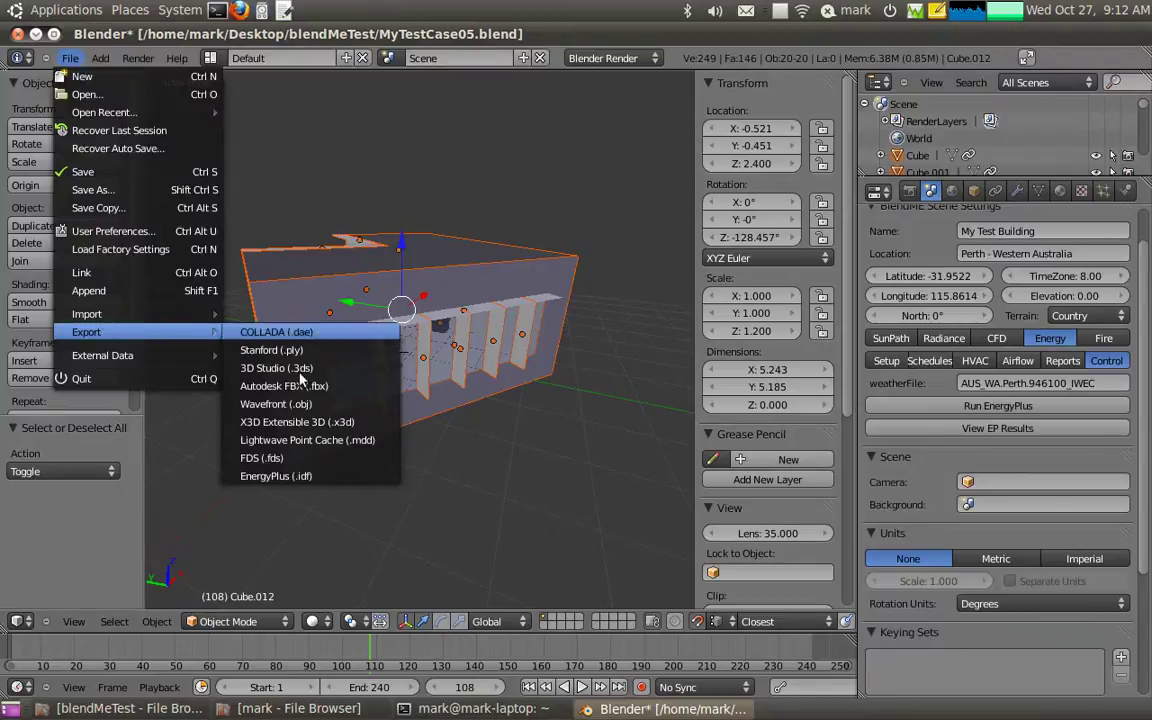
pyautogui.click(310, 477)
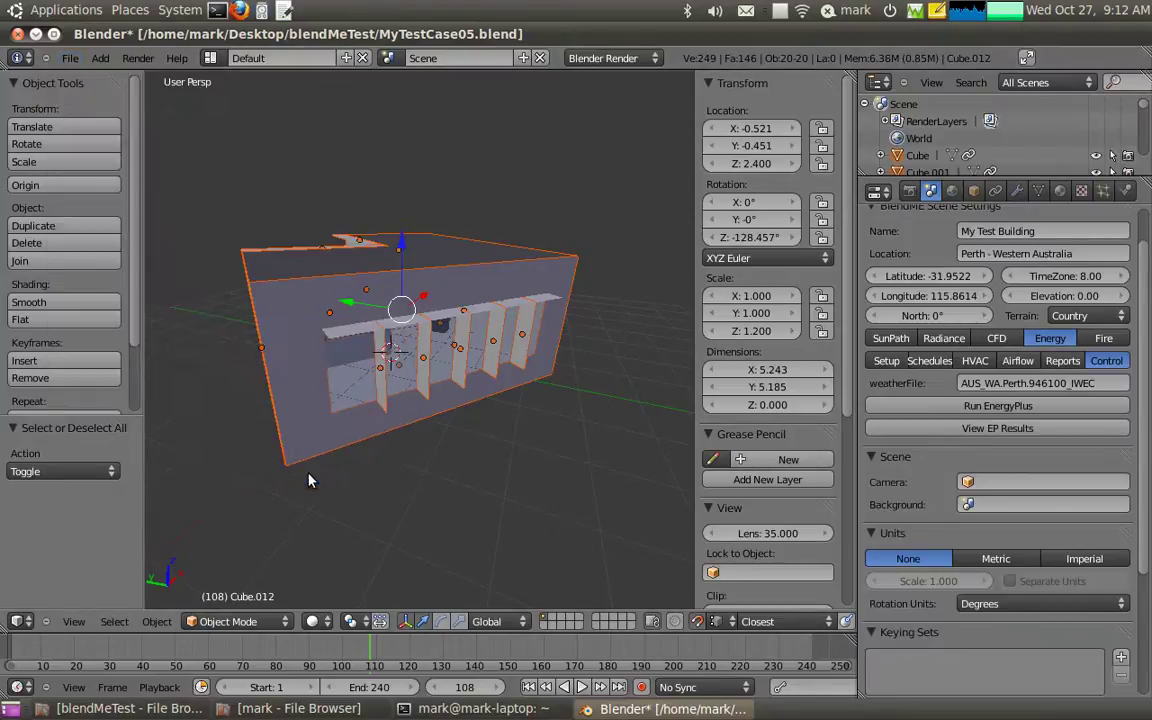
pyautogui.click(995, 406)
pyautogui.hotkey('alt', 'Tab')
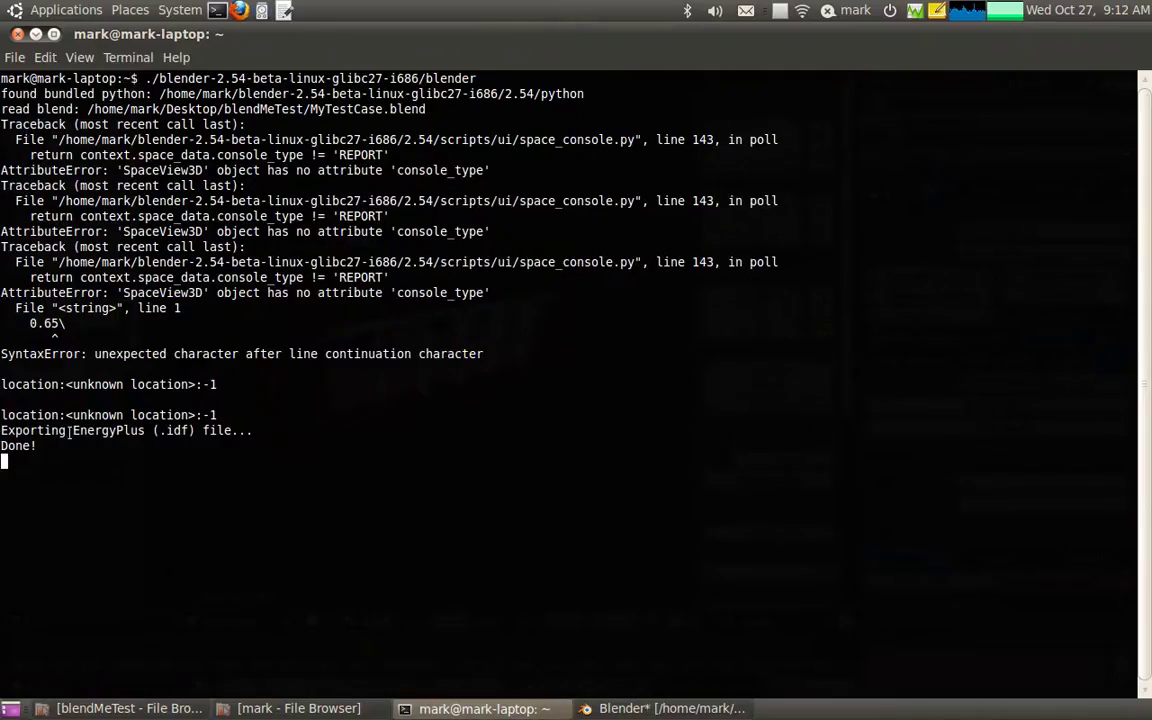
pyautogui.click(627, 709)
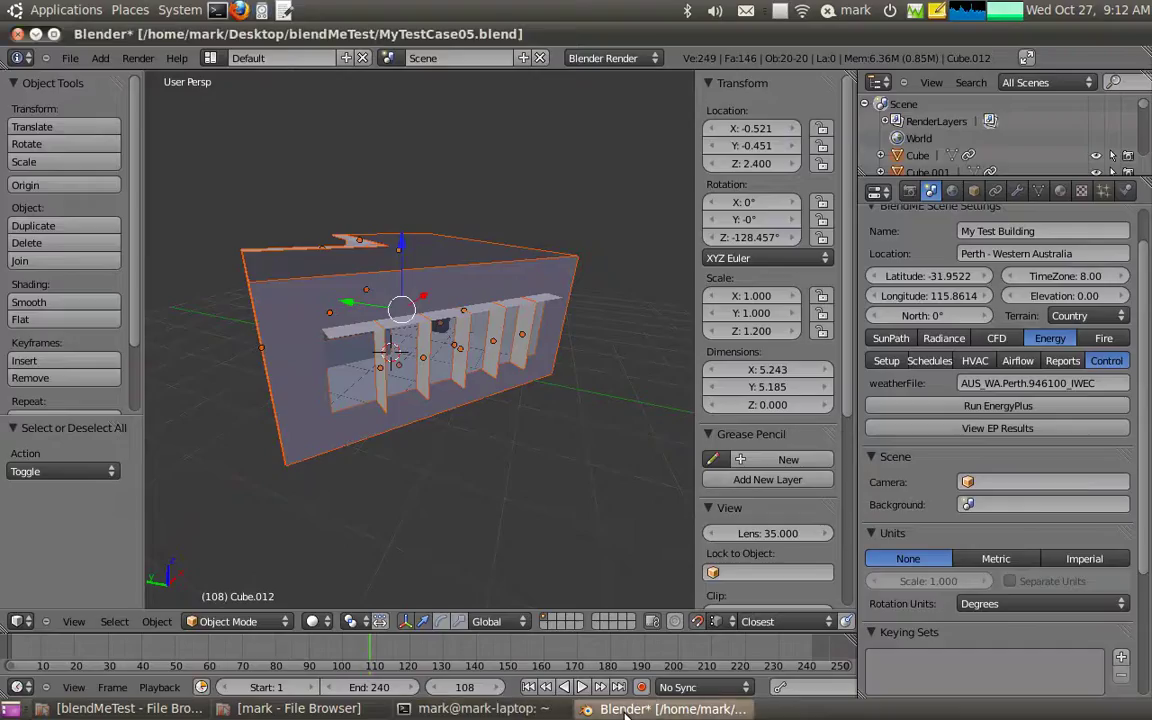
# Run the EnergyPlus simulation for Perth, then return to Blender once it finishes.
pyautogui.click(997, 406)
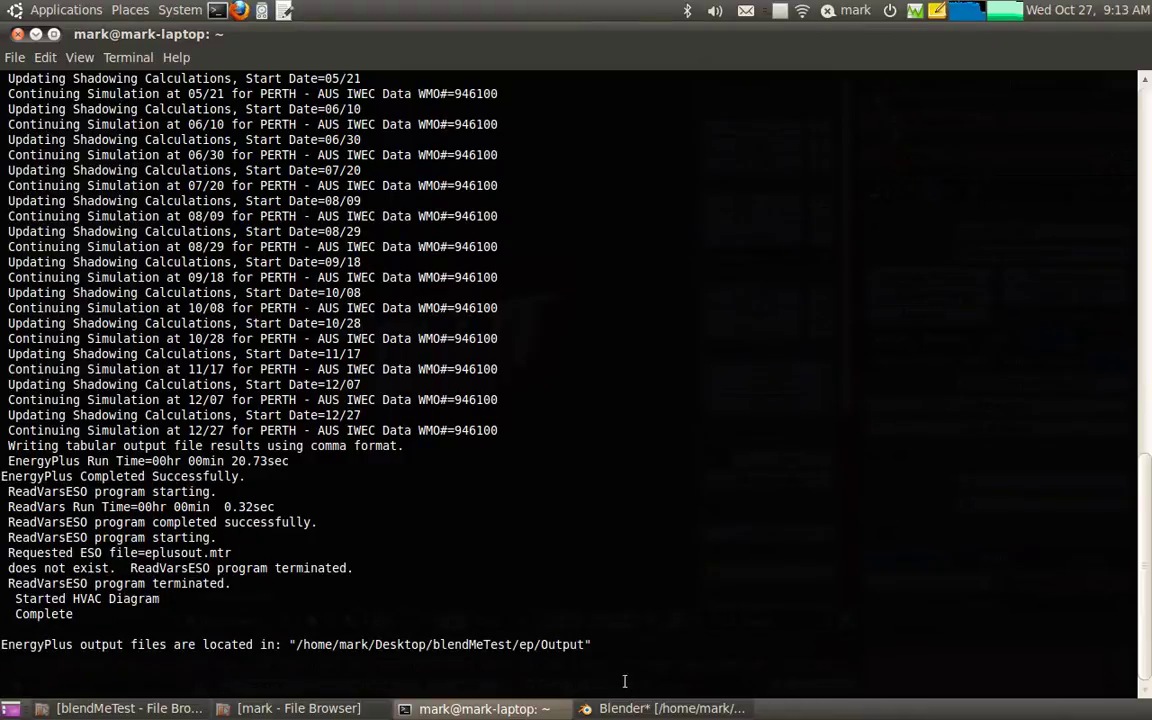
pyautogui.click(662, 708)
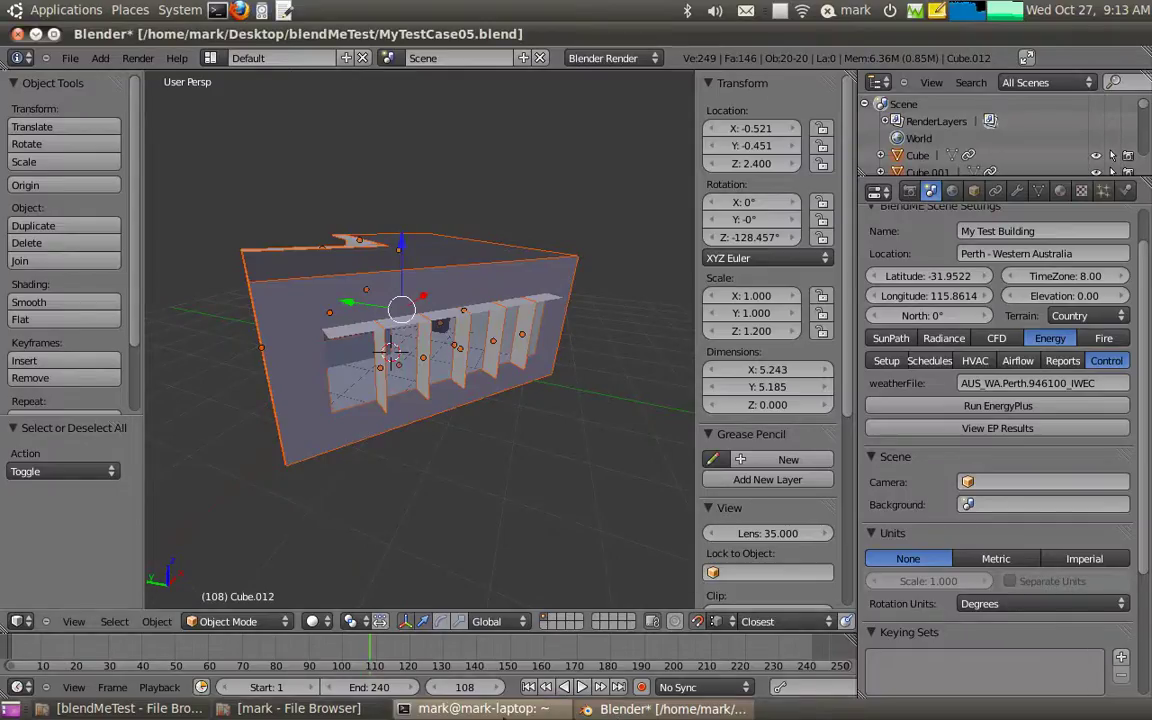
# Load the EnergyPlus output in ResultsViewer and narrow the results table.
pyautogui.hotkey('alt', 'Tab')
pyautogui.hotkey('alt', 'Tab')
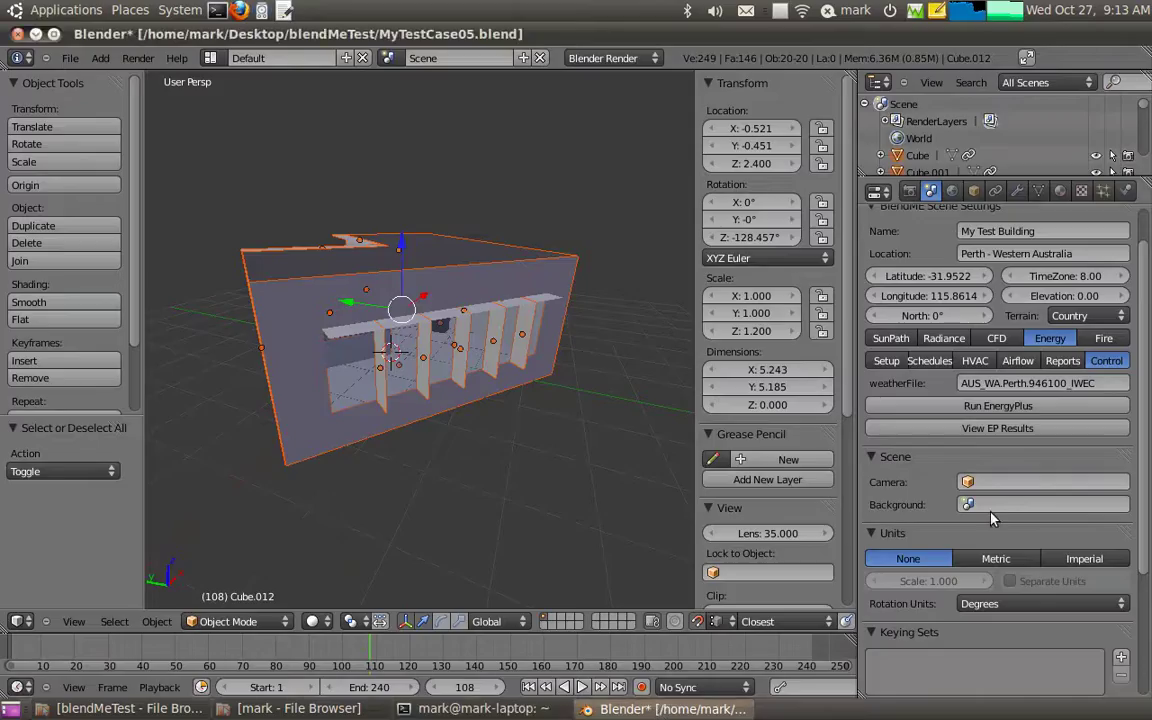
pyautogui.click(1050, 430)
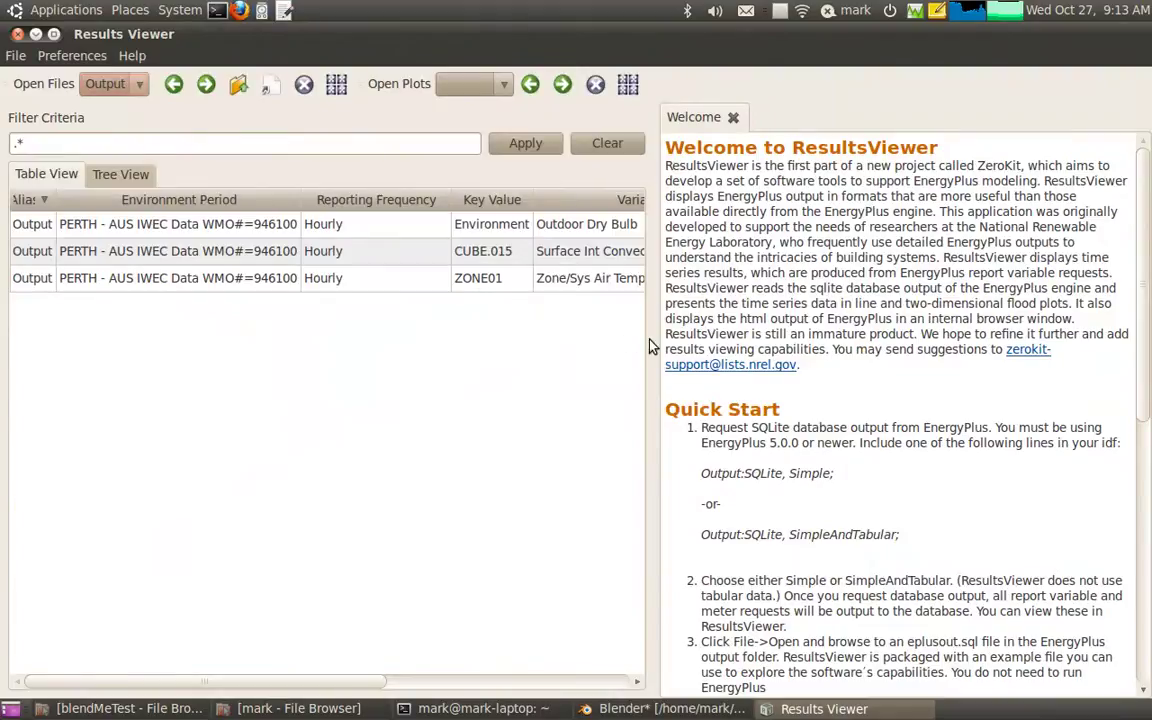
pyautogui.moveTo(657, 356); pyautogui.dragTo(389, 375)
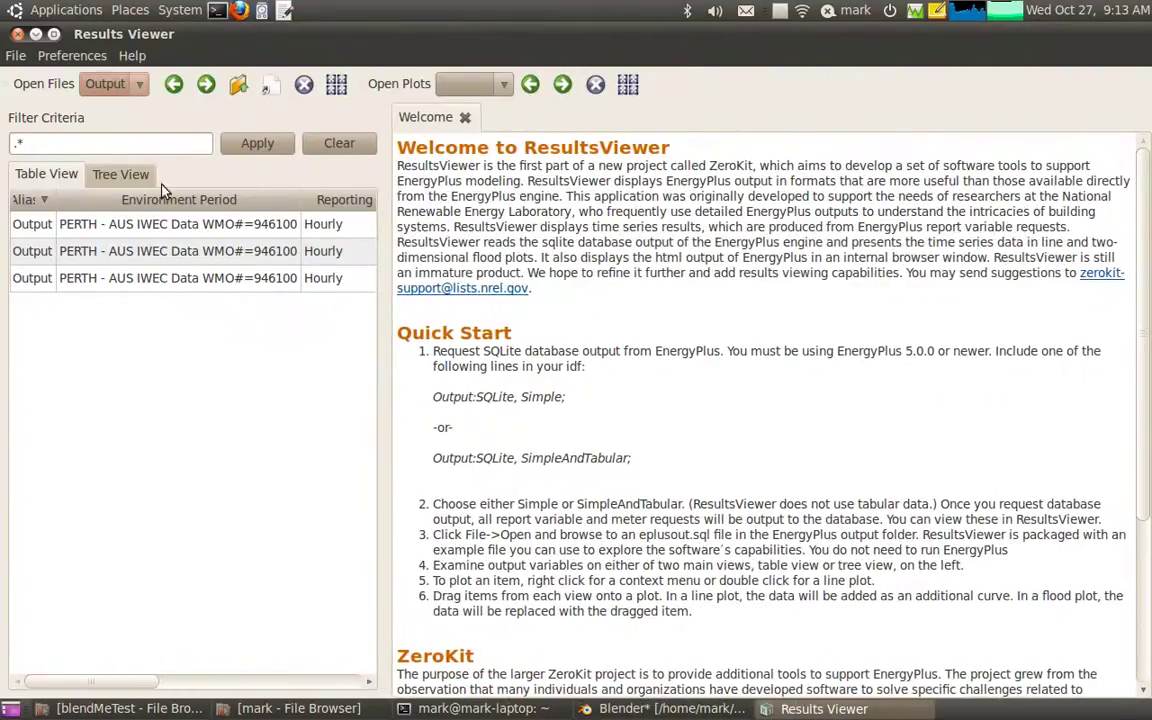
# Line-plot outdoor dry bulb, ZONE01 air temperature and CUBE.015 surface convection heat rate.
pyautogui.moveTo(145, 230); pyautogui.dragTo(173, 284)
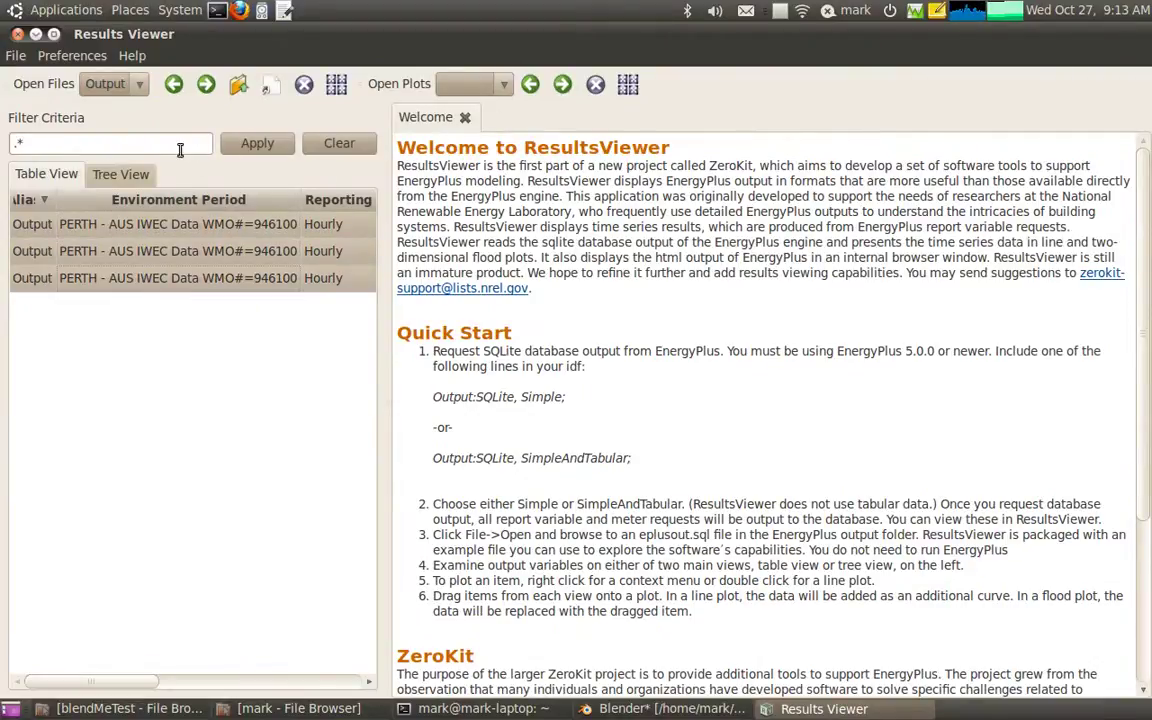
pyautogui.rightClick(180, 222)
pyautogui.click(197, 258)
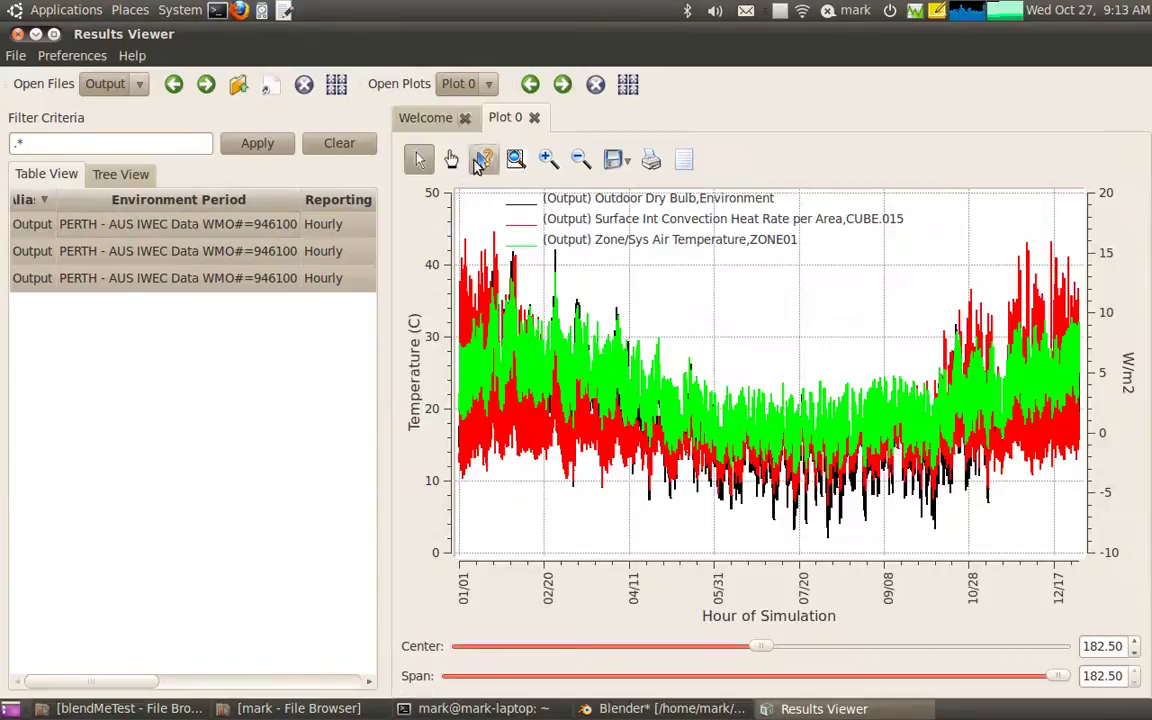
# Close the Welcome tab, widen the plot area and move the legend to the top right.
pyautogui.click(464, 117)
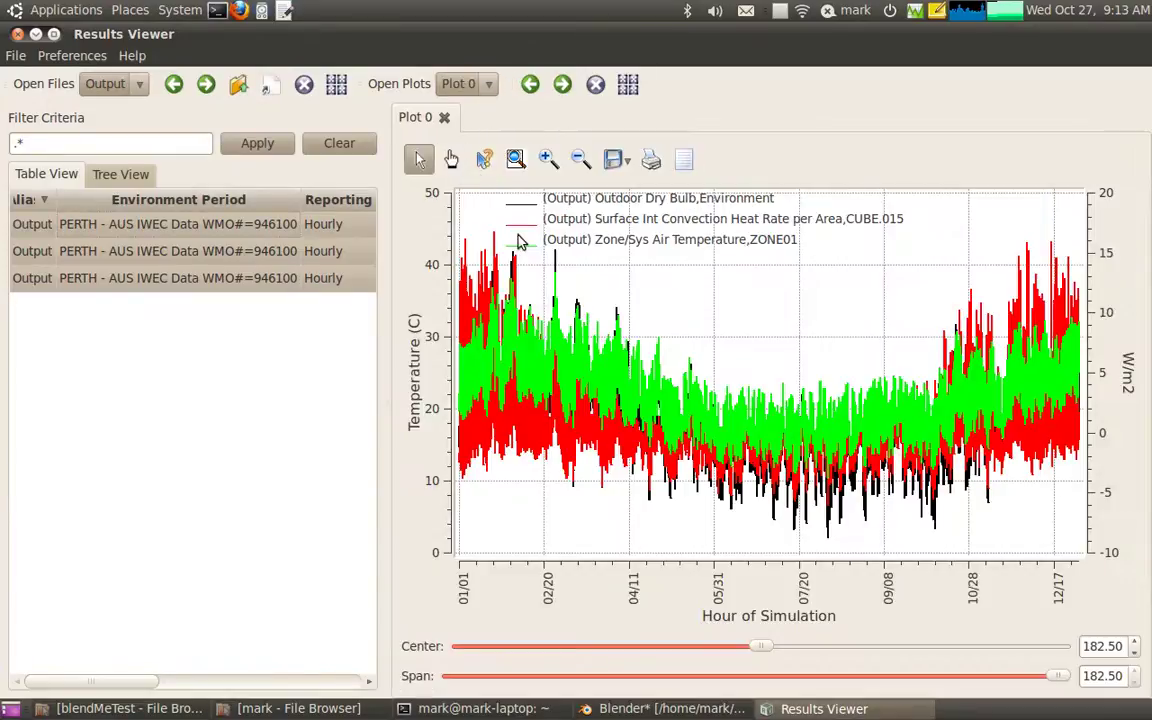
pyautogui.moveTo(388, 317); pyautogui.dragTo(410, 355)
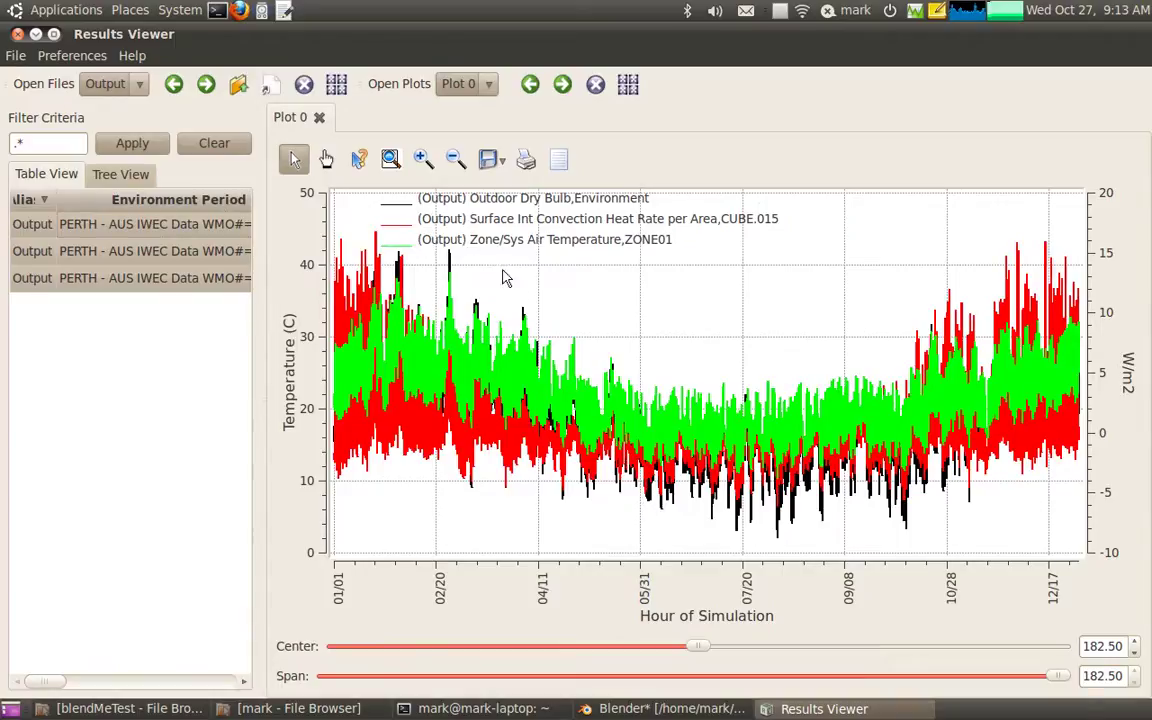
pyautogui.moveTo(494, 208); pyautogui.dragTo(652, 230)
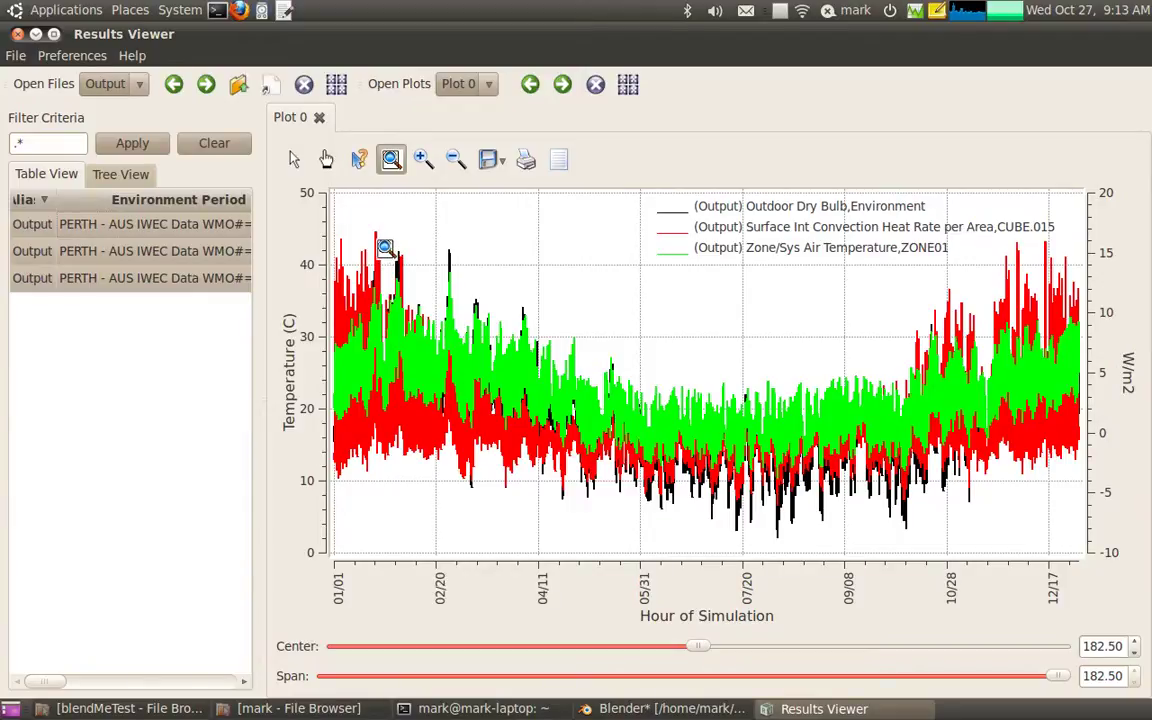
# Zoom the plot to about one day around 30 January and shrink the window over Blender.
pyautogui.moveTo(388, 248); pyautogui.dragTo(432, 468)
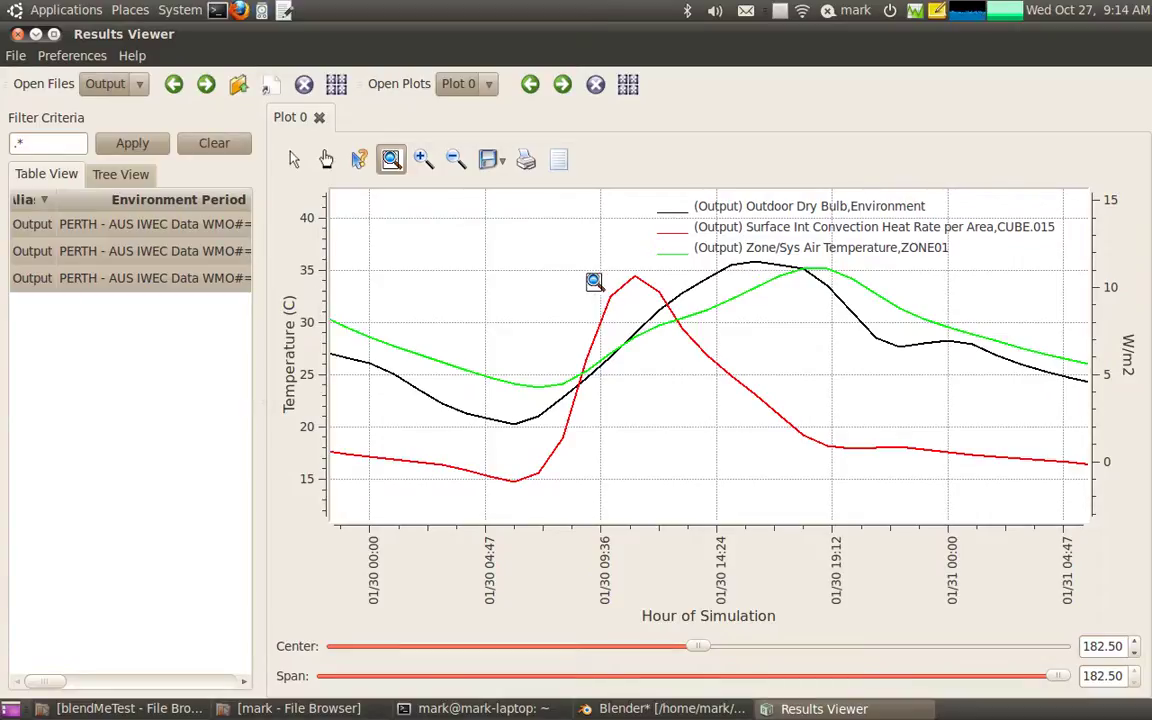
pyautogui.doubleClick(663, 40)
pyautogui.moveTo(741, 263); pyautogui.dragTo(686, 219)
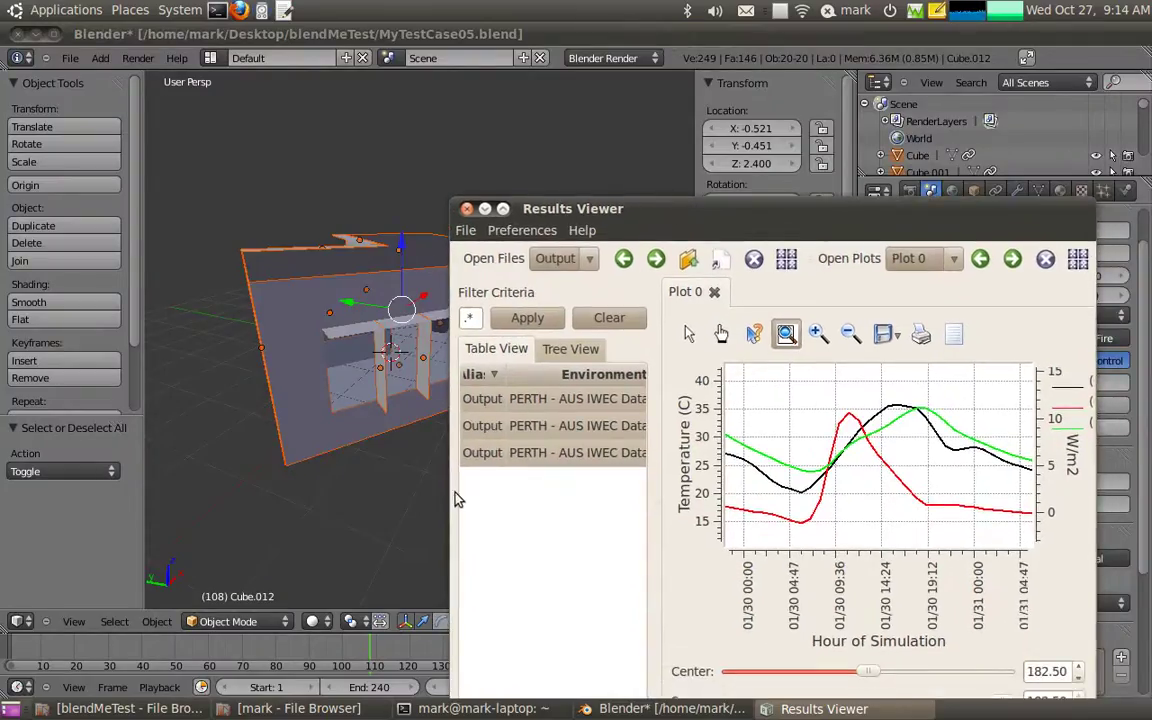